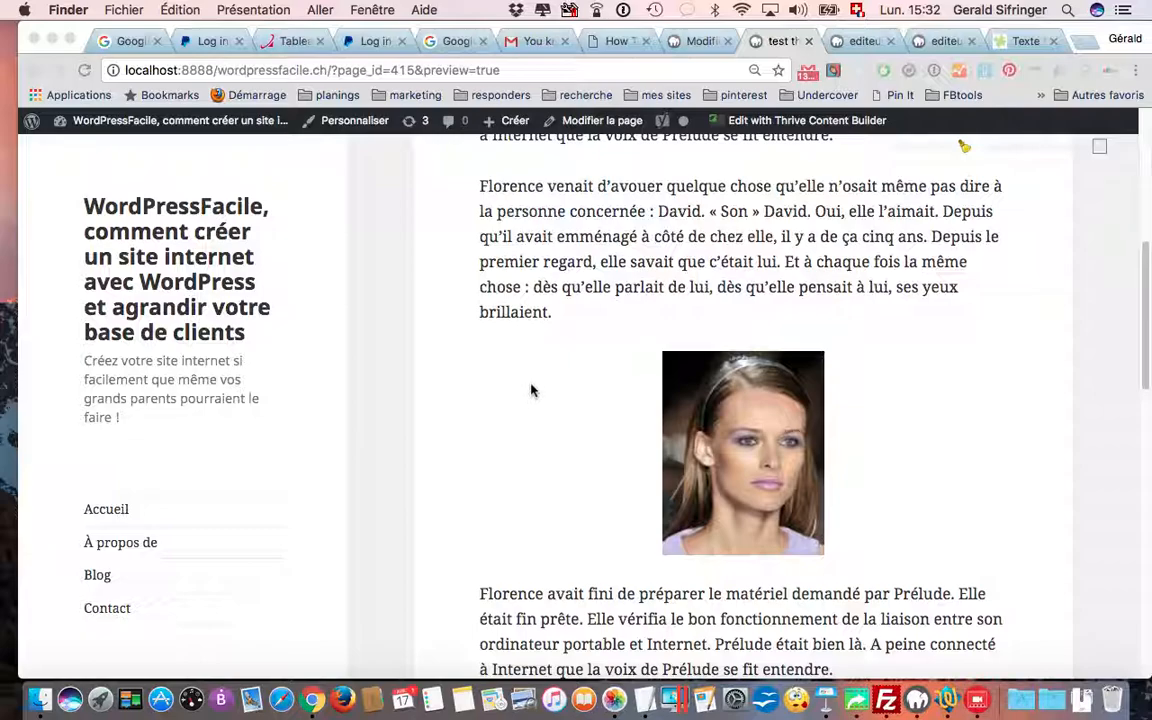
# Review the "test thrive editor" page preview from its title through the text and portrait image to the ADD TO CART links
pyautogui.scroll(10, 800, 395)
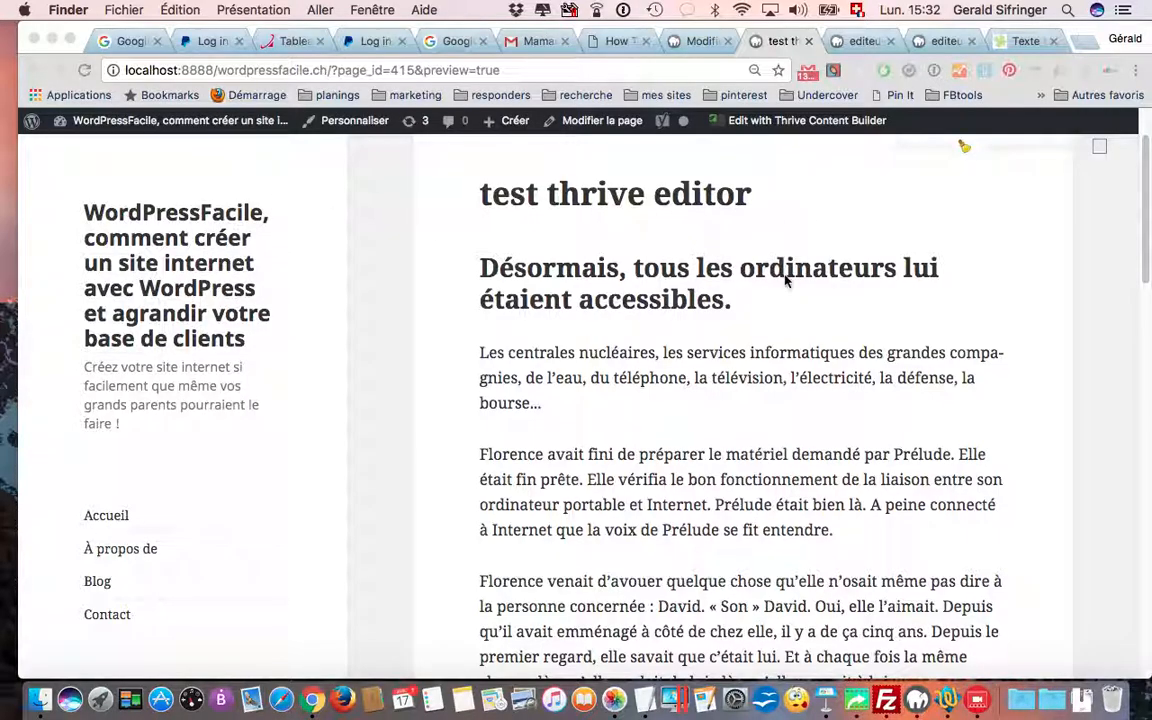
pyautogui.scroll(-3, 785, 282)
pyautogui.scroll(-4, 785, 282)
pyautogui.scroll(4, 785, 282)
pyautogui.scroll(-4, 785, 282)
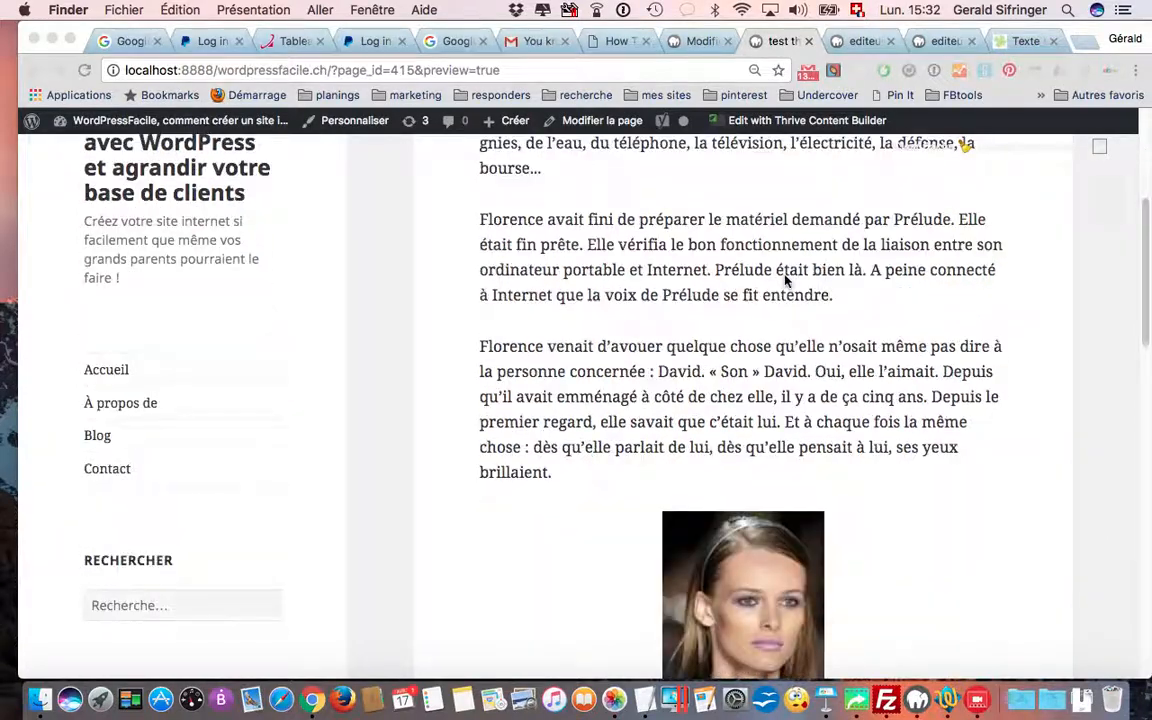
pyautogui.scroll(5, 785, 282)
pyautogui.scroll(-10, 785, 282)
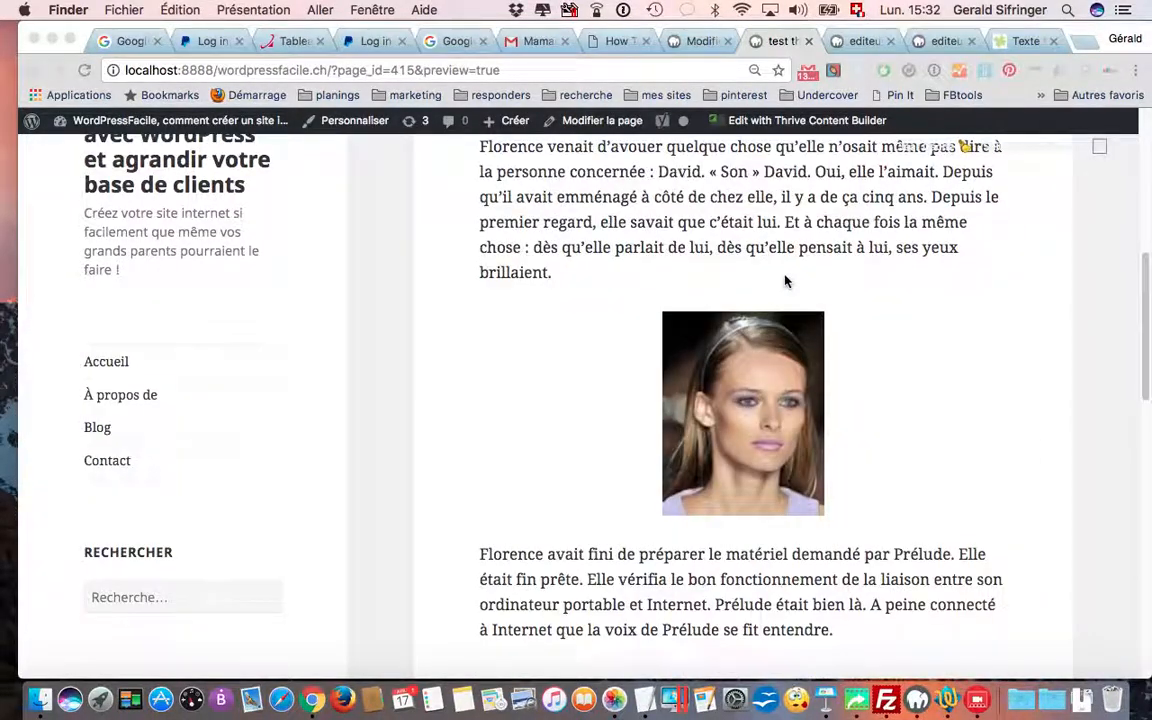
pyautogui.scroll(3, 785, 282)
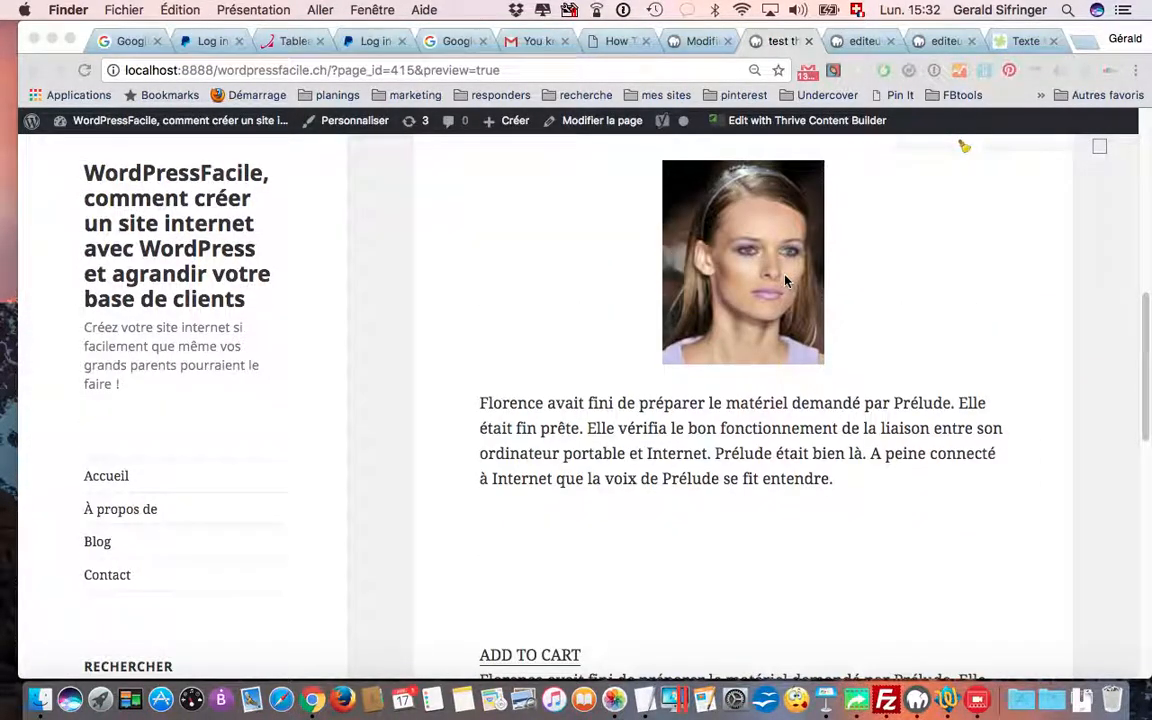
pyautogui.scroll(-3, 785, 282)
pyautogui.scroll(-5, 785, 282)
pyautogui.scroll(5, 785, 282)
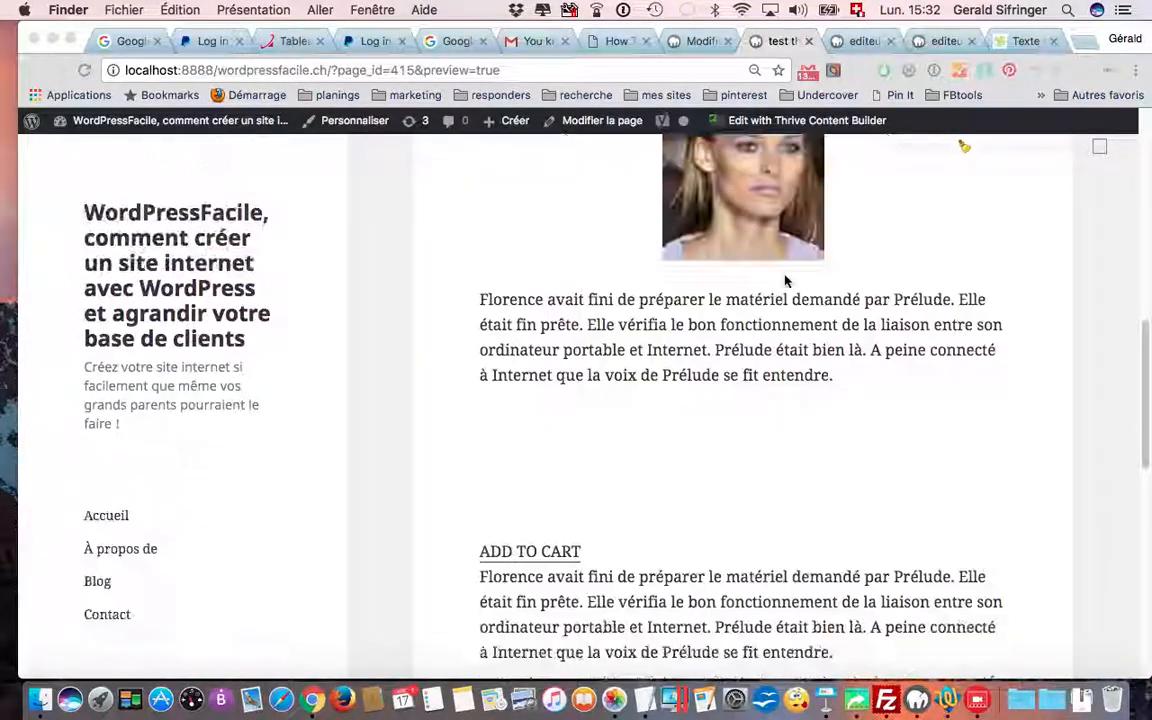
pyautogui.scroll(4, 785, 282)
pyautogui.scroll(6, 785, 282)
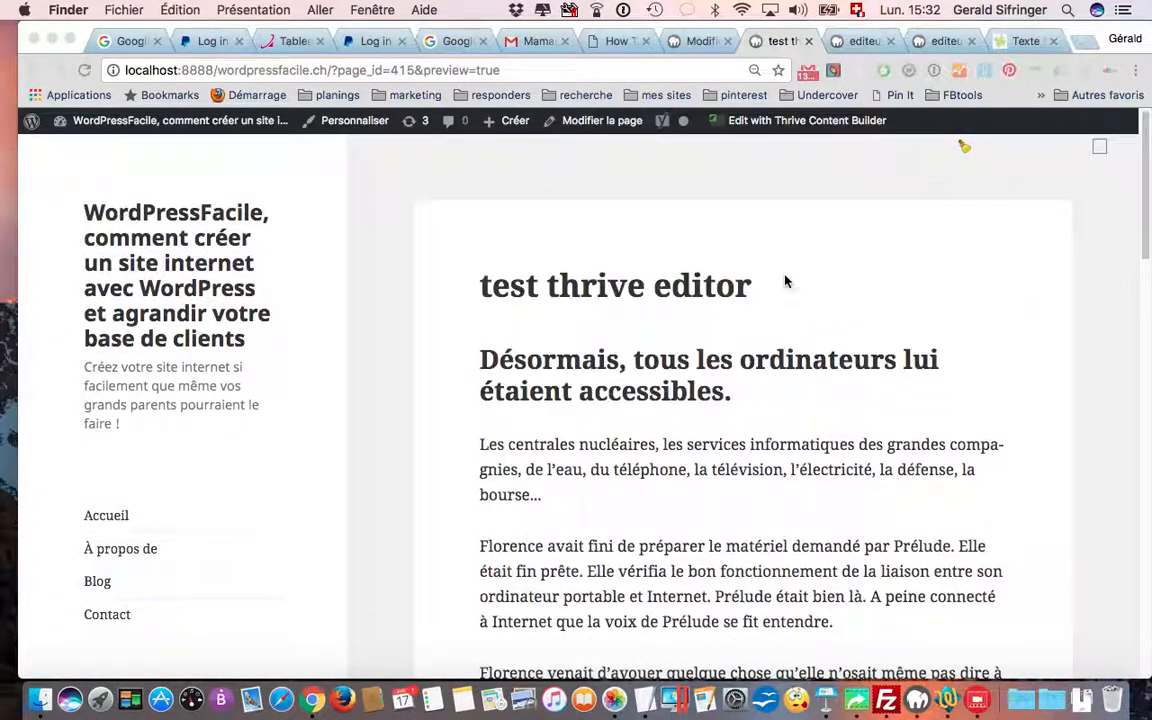
pyautogui.scroll(-10, 785, 282)
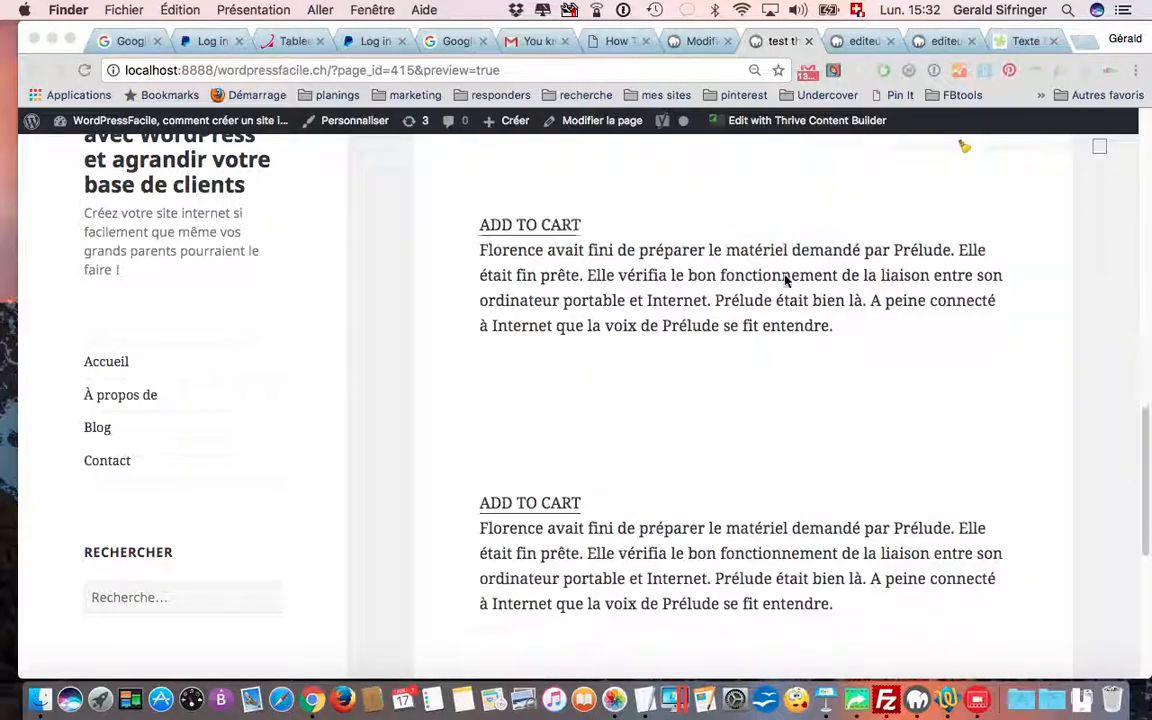
pyautogui.scroll(5, 785, 282)
pyautogui.scroll(3, 785, 282)
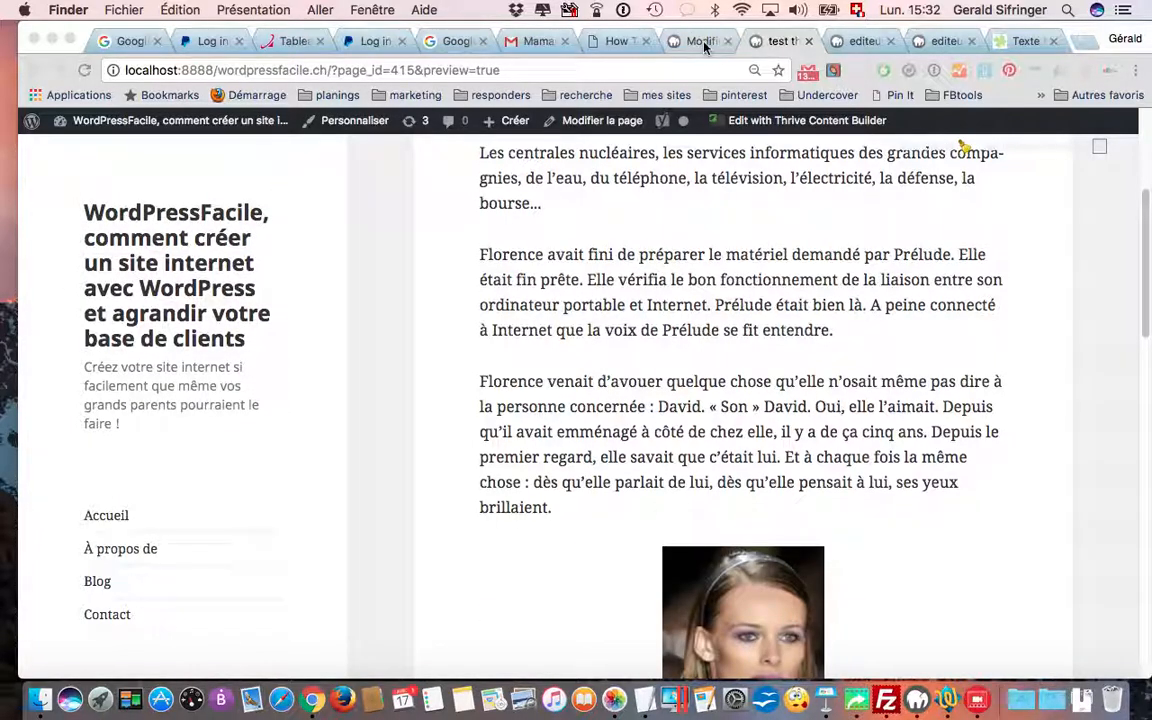
# Examine the content of the "test thrive editor" page in the WordPress page editor
pyautogui.click(704, 42)
pyautogui.scroll(-10, 593, 548)
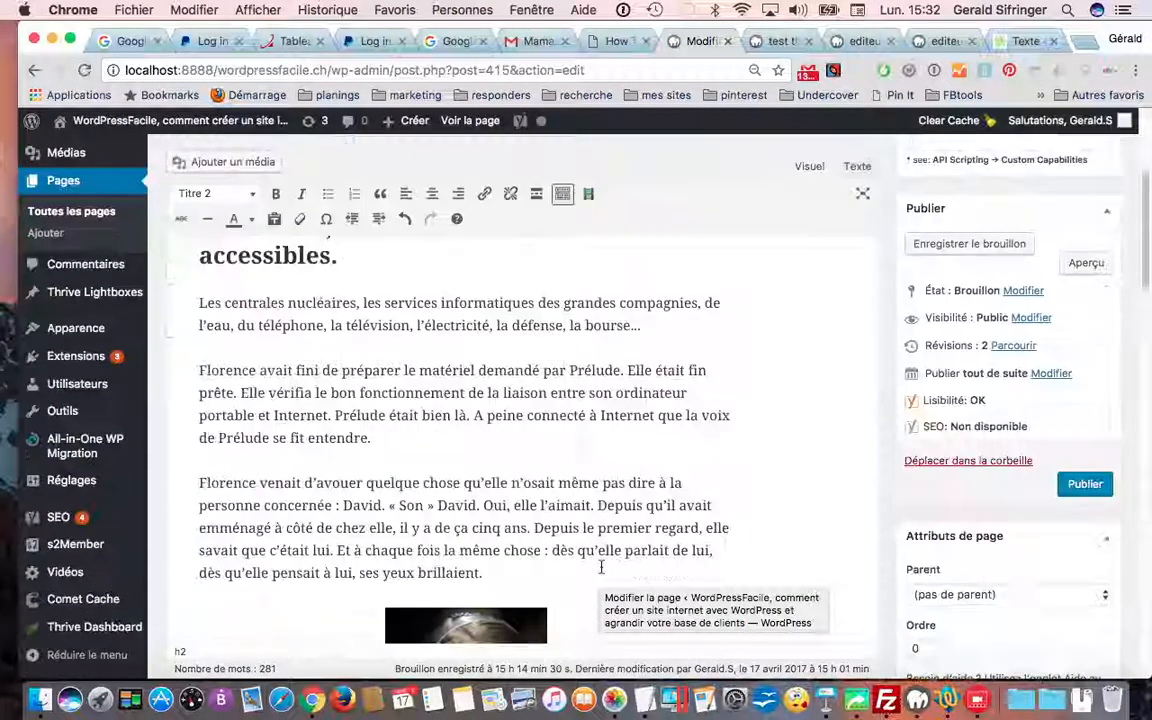
pyautogui.scroll(10, 620, 534)
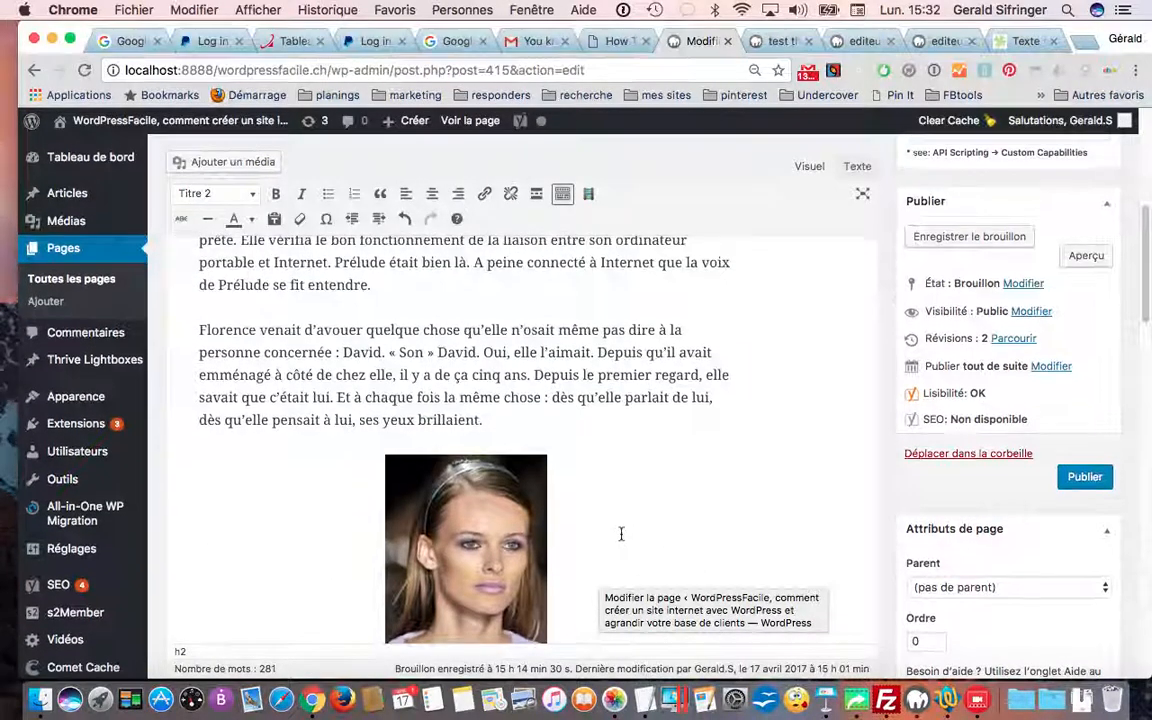
pyautogui.scroll(-5, 589, 502)
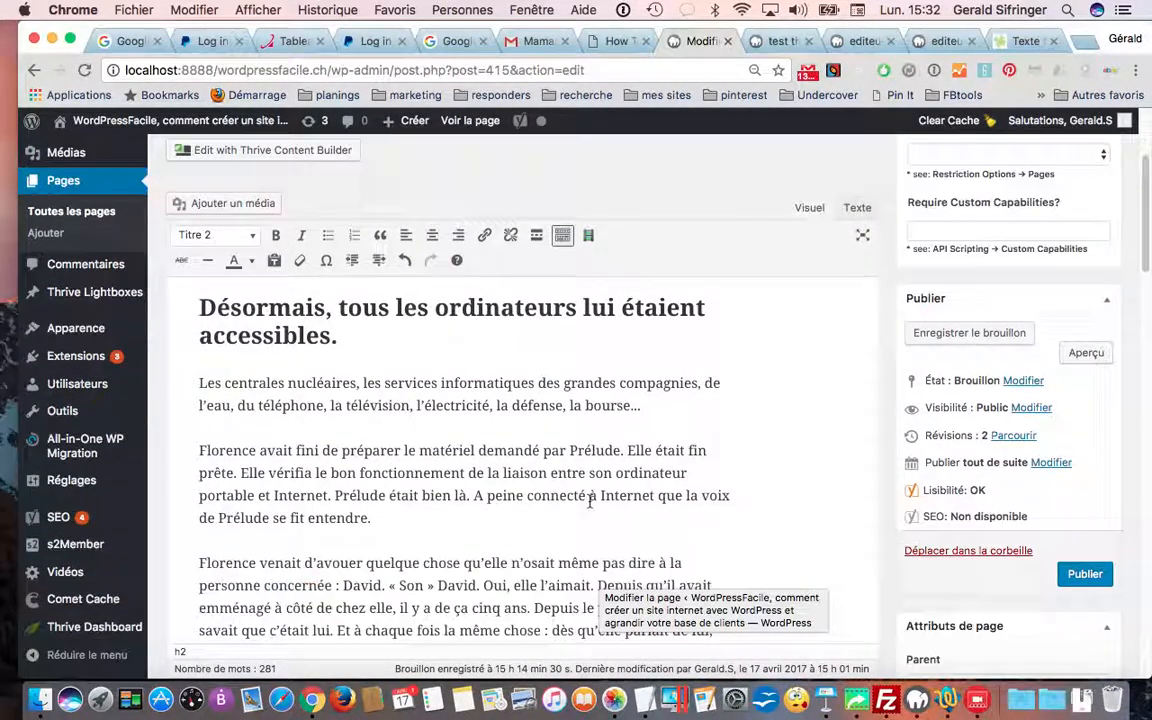
pyautogui.scroll(-3, 578, 559)
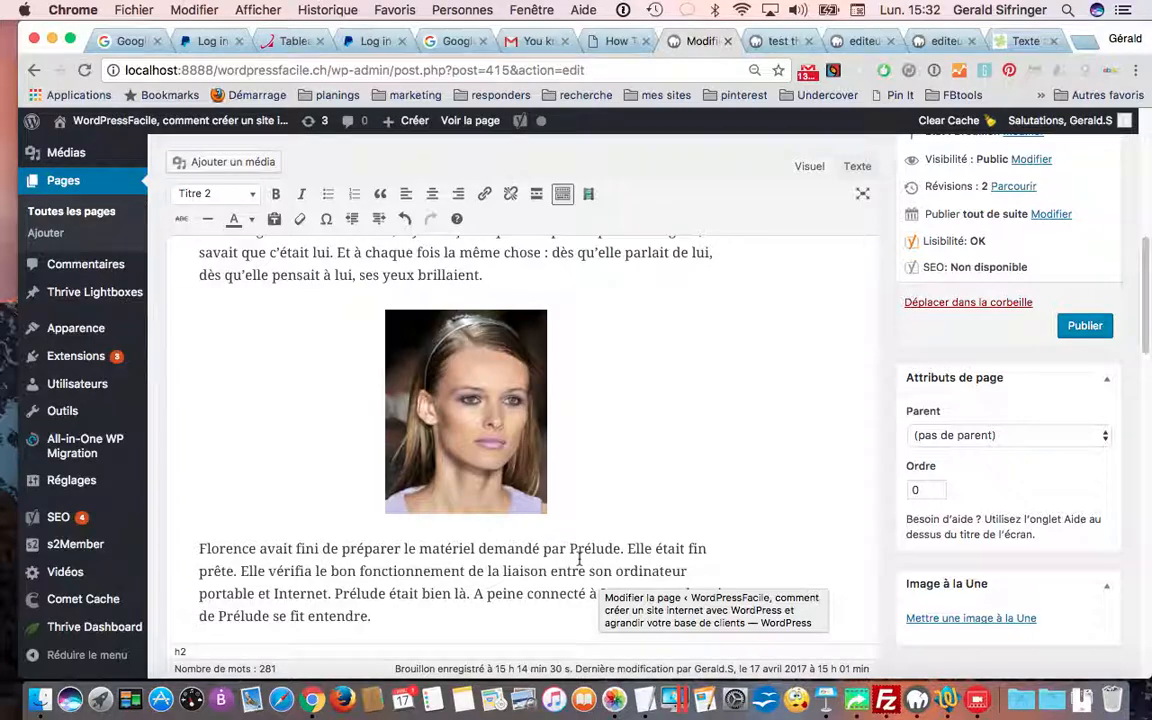
pyautogui.scroll(10, 578, 559)
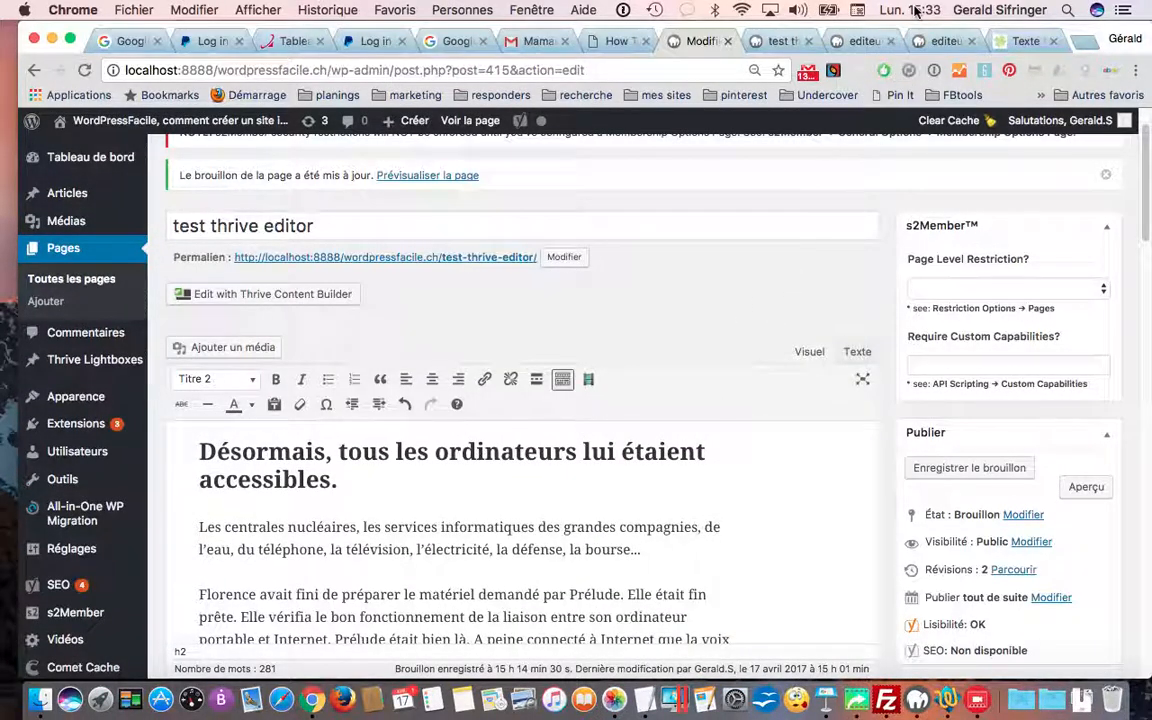
# Review the preview of the "editeur" page, including its three text columns and the ADD TO CART buttons
pyautogui.click(938, 40)
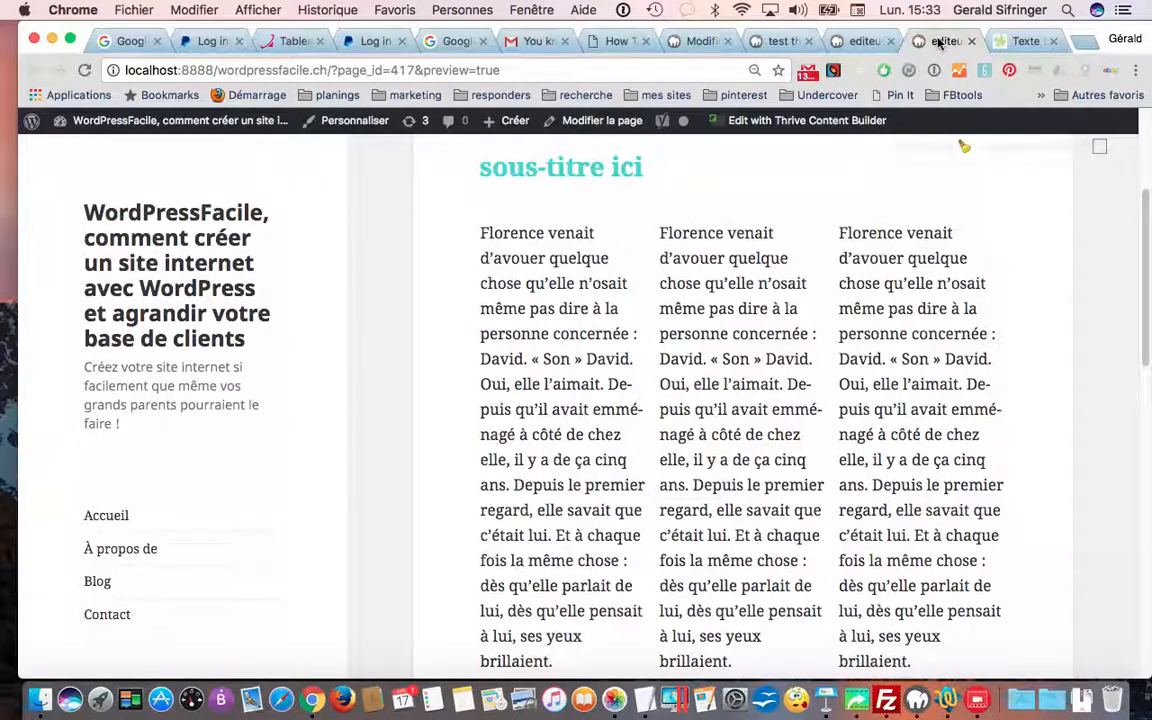
pyautogui.scroll(5, 767, 232)
pyautogui.scroll(-12, 766, 234)
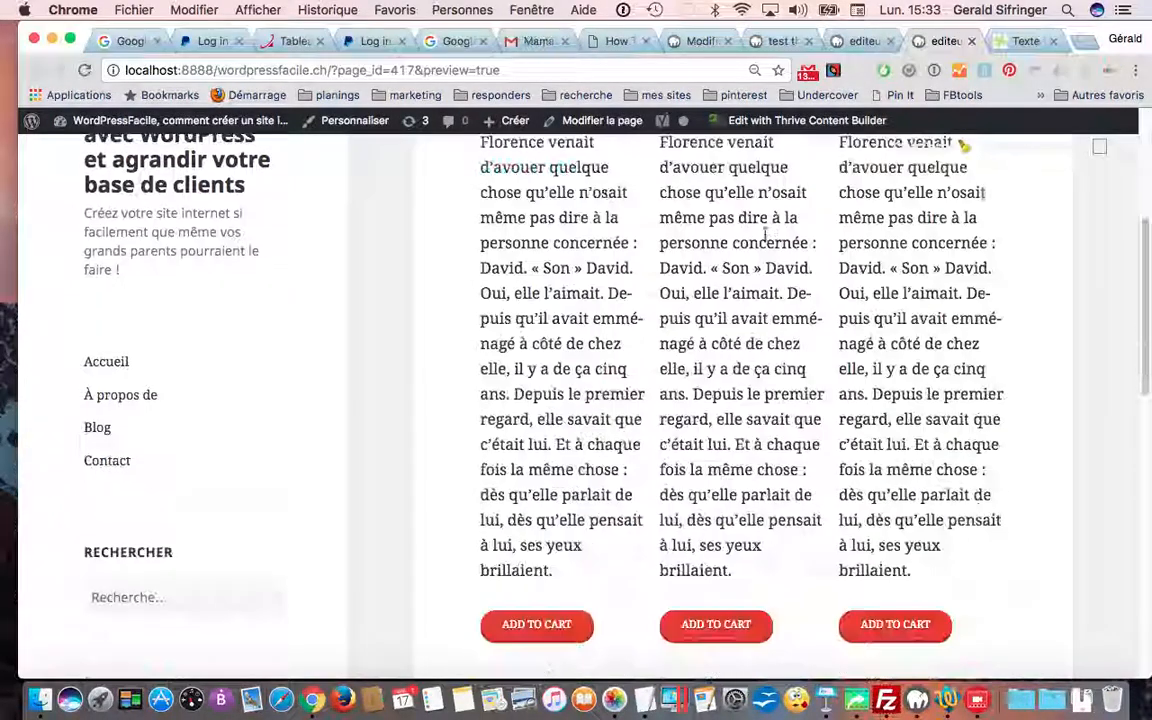
pyautogui.scroll(-3, 766, 234)
pyautogui.scroll(10, 765, 234)
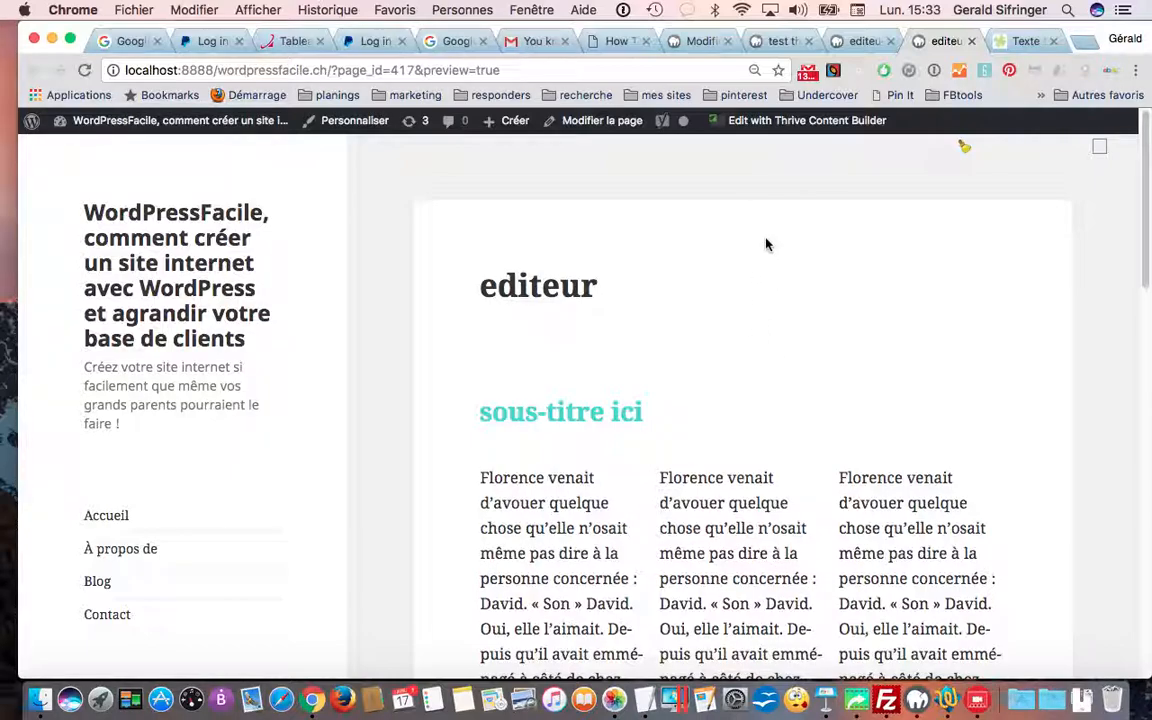
# Examine the full HTML source of the "editeur" page in Thrive Content Builder, then close it without saving
pyautogui.click(860, 41)
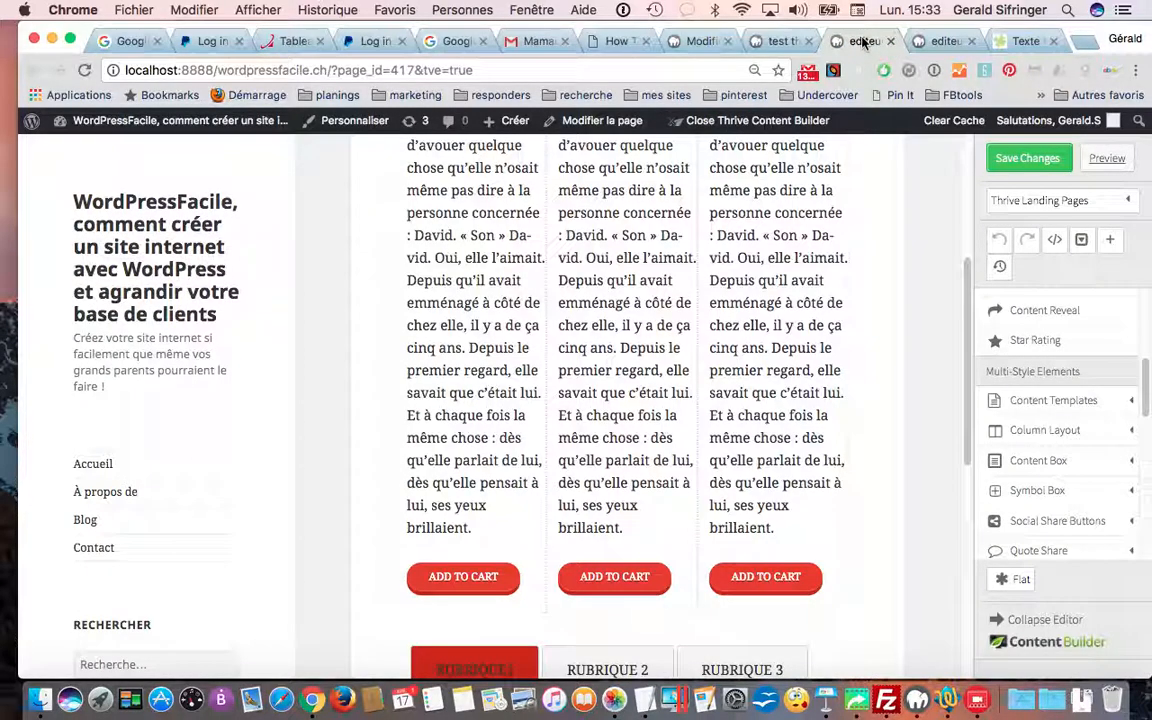
pyautogui.scroll(5, 818, 342)
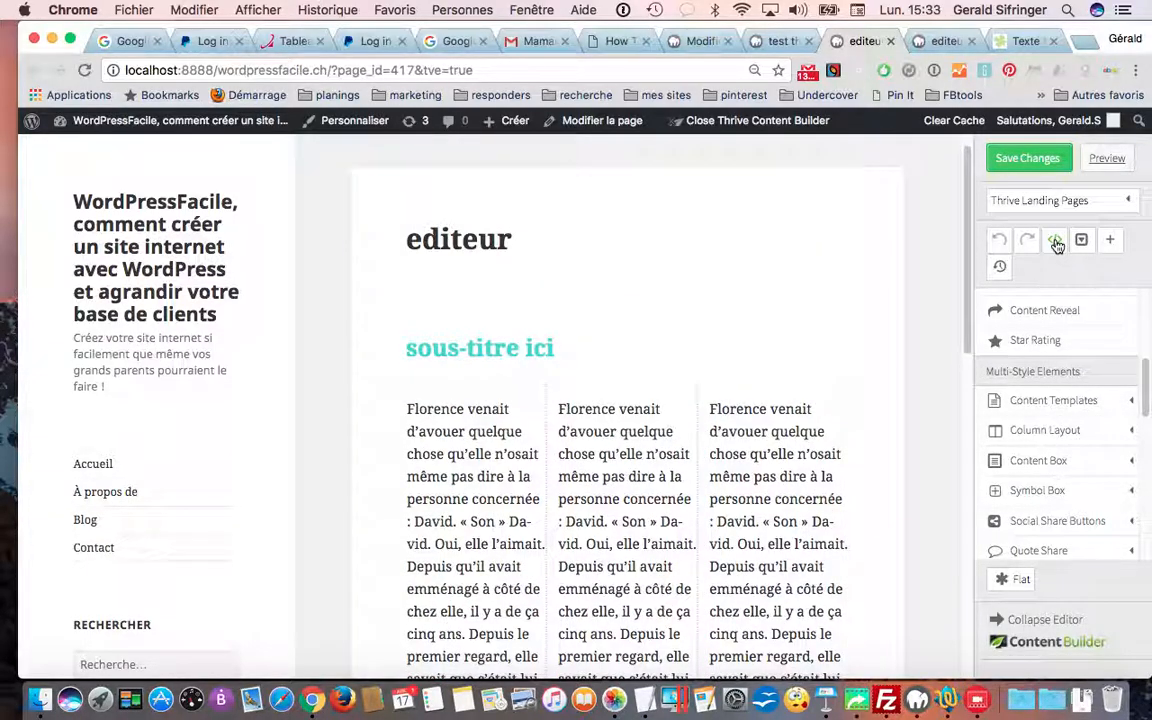
pyautogui.click(1056, 241)
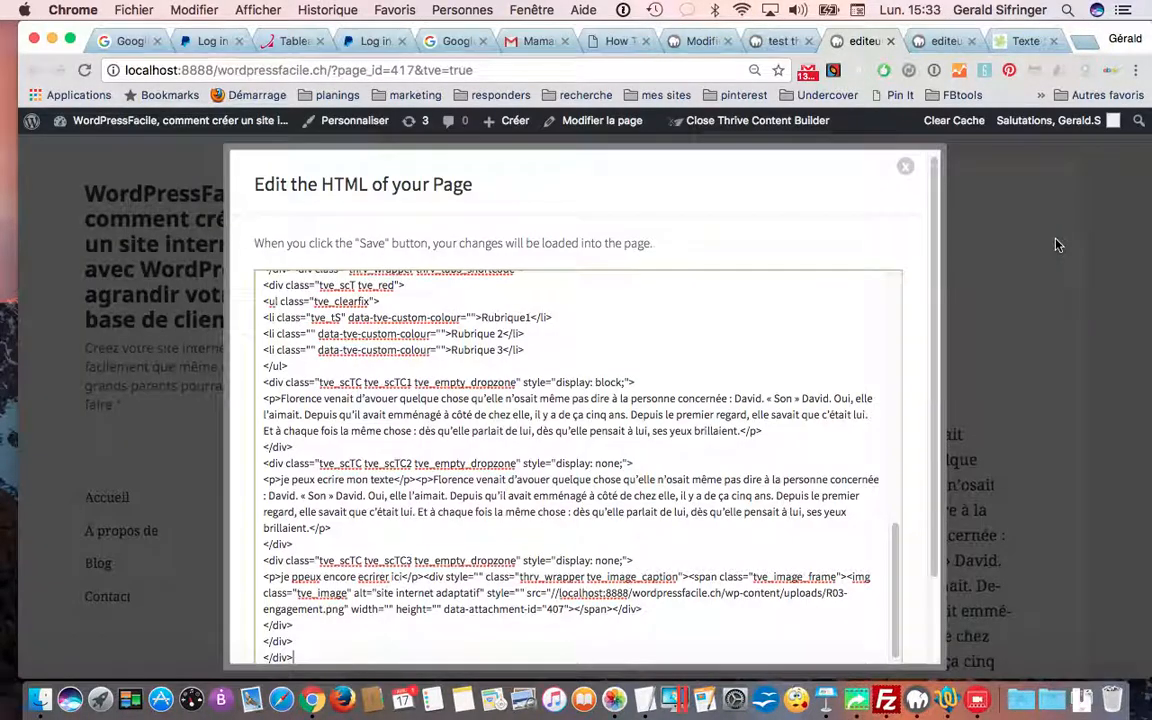
pyautogui.scroll(10, 711, 380)
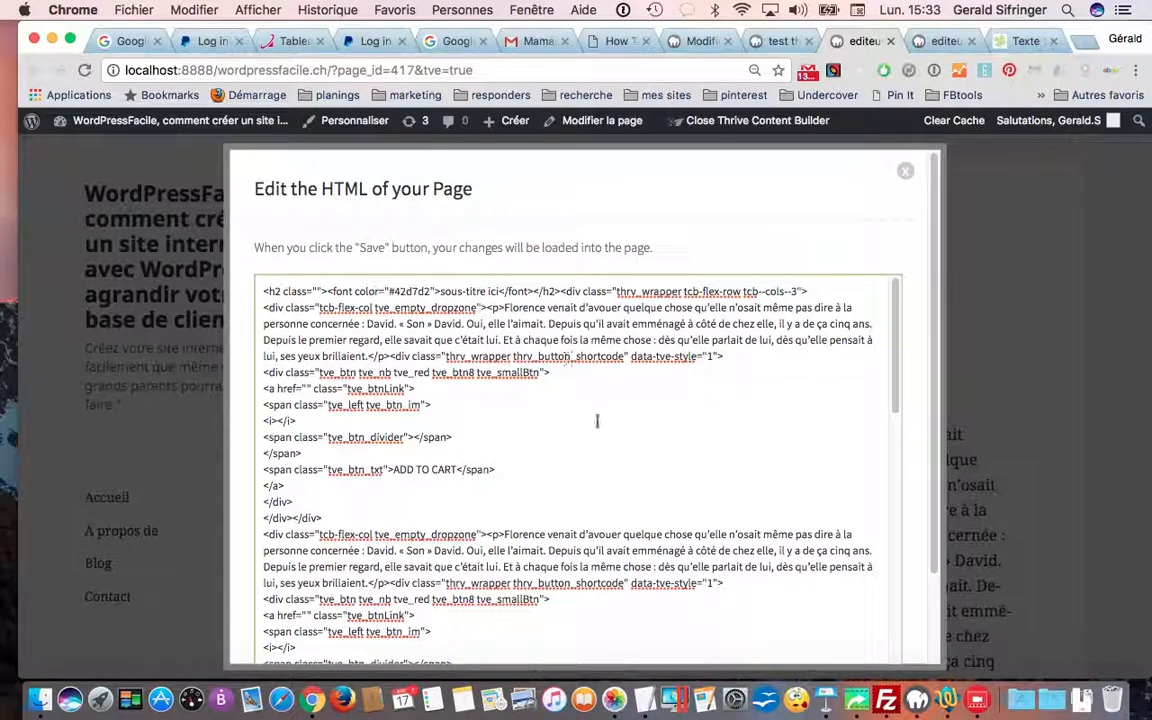
pyautogui.scroll(-3, 600, 412)
pyautogui.scroll(-2, 595, 426)
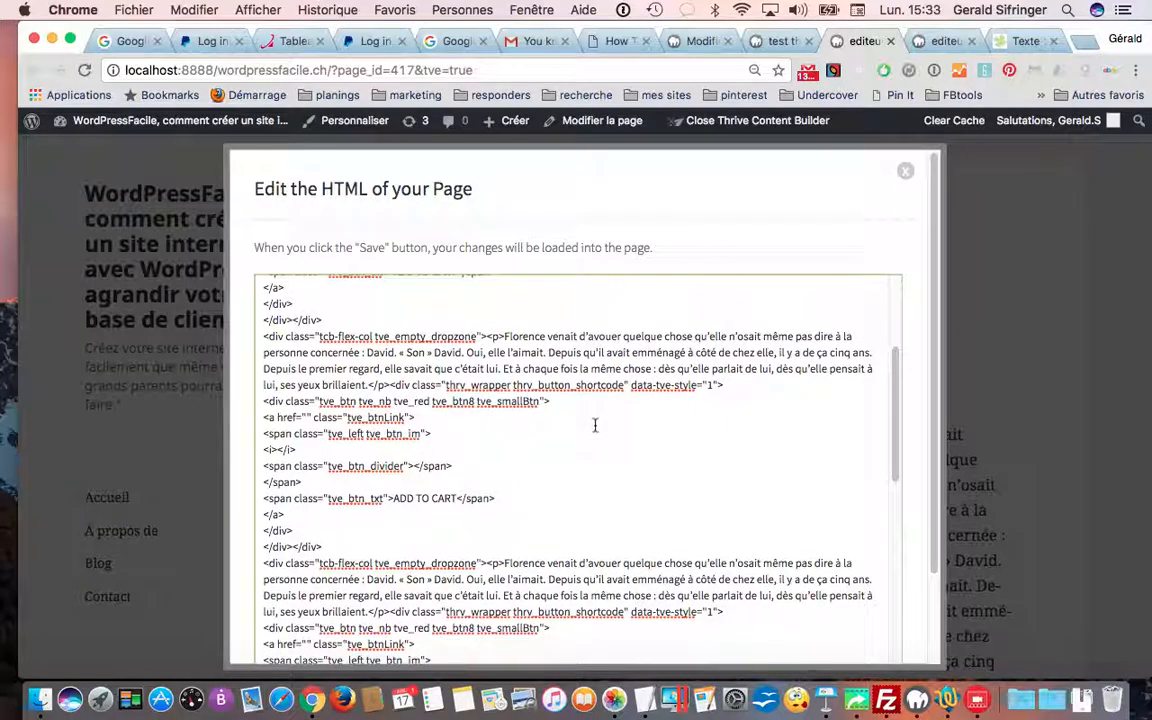
pyautogui.scroll(-6, 595, 426)
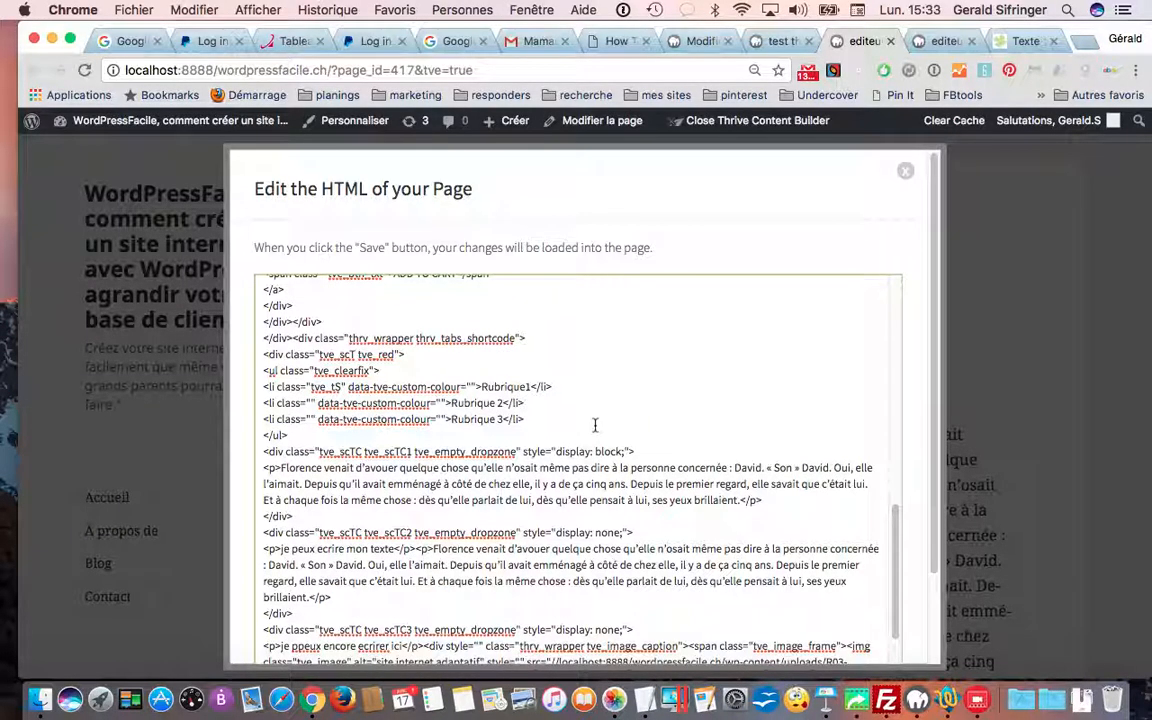
pyautogui.scroll(-3, 595, 426)
pyautogui.scroll(5, 595, 426)
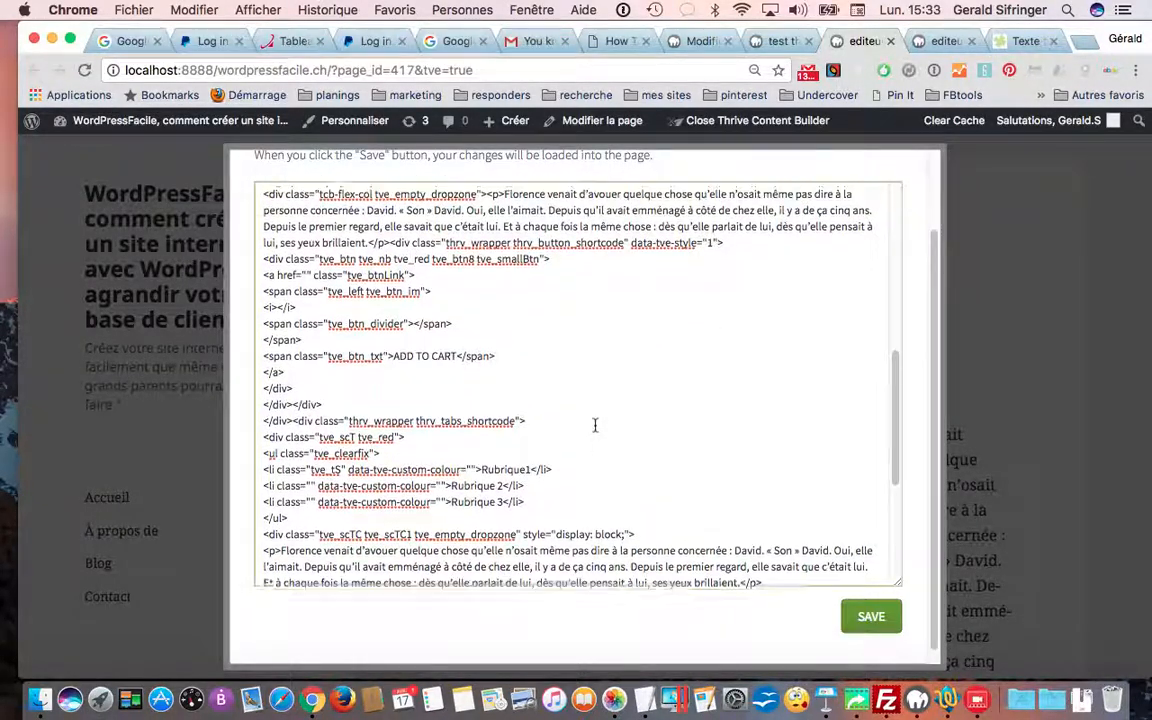
pyautogui.scroll(3, 595, 426)
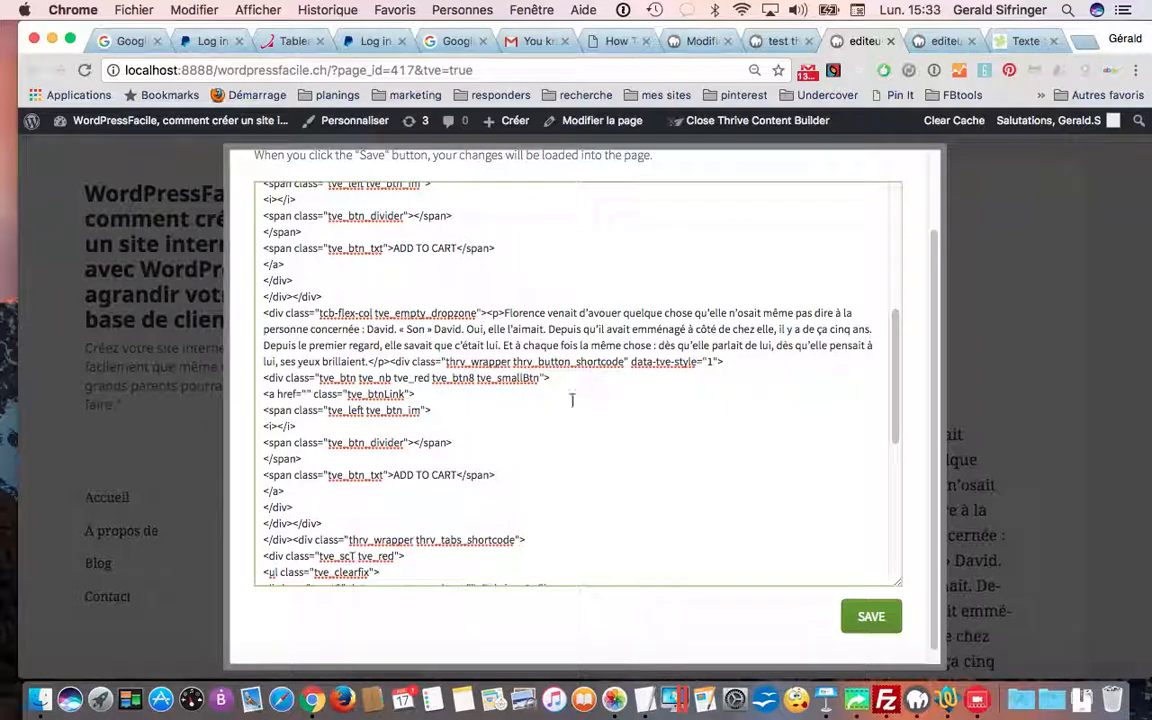
pyautogui.scroll(-4, 572, 389)
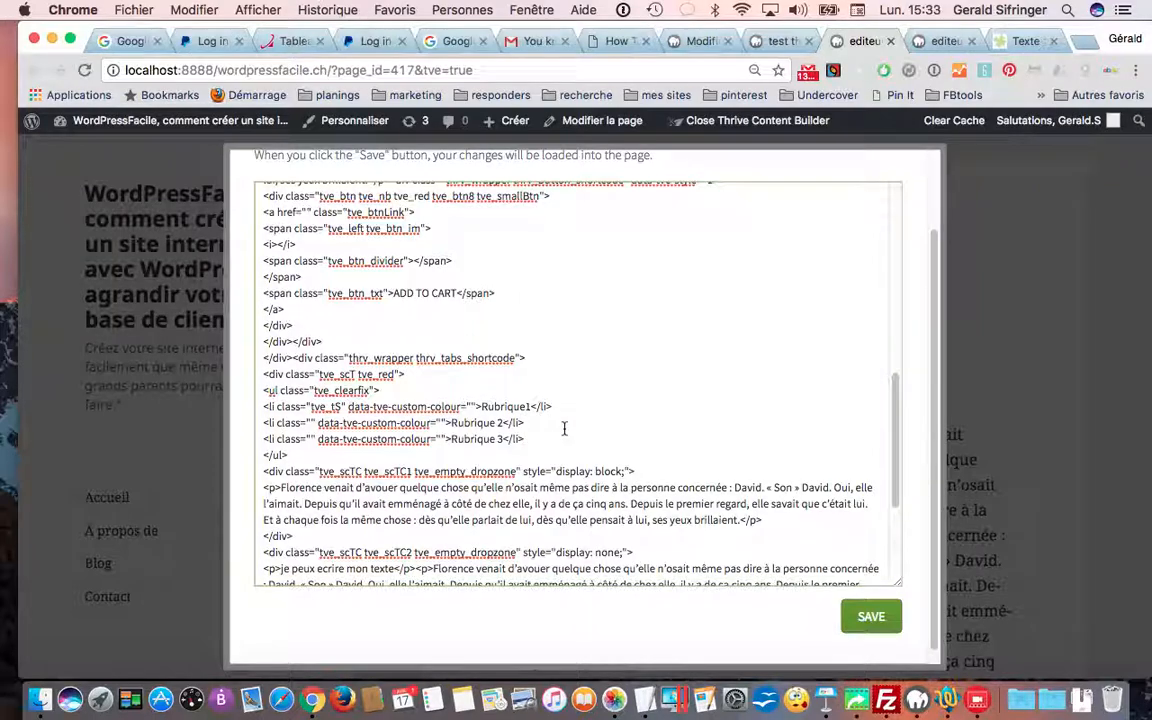
pyautogui.scroll(-4, 564, 428)
pyautogui.scroll(10, 564, 428)
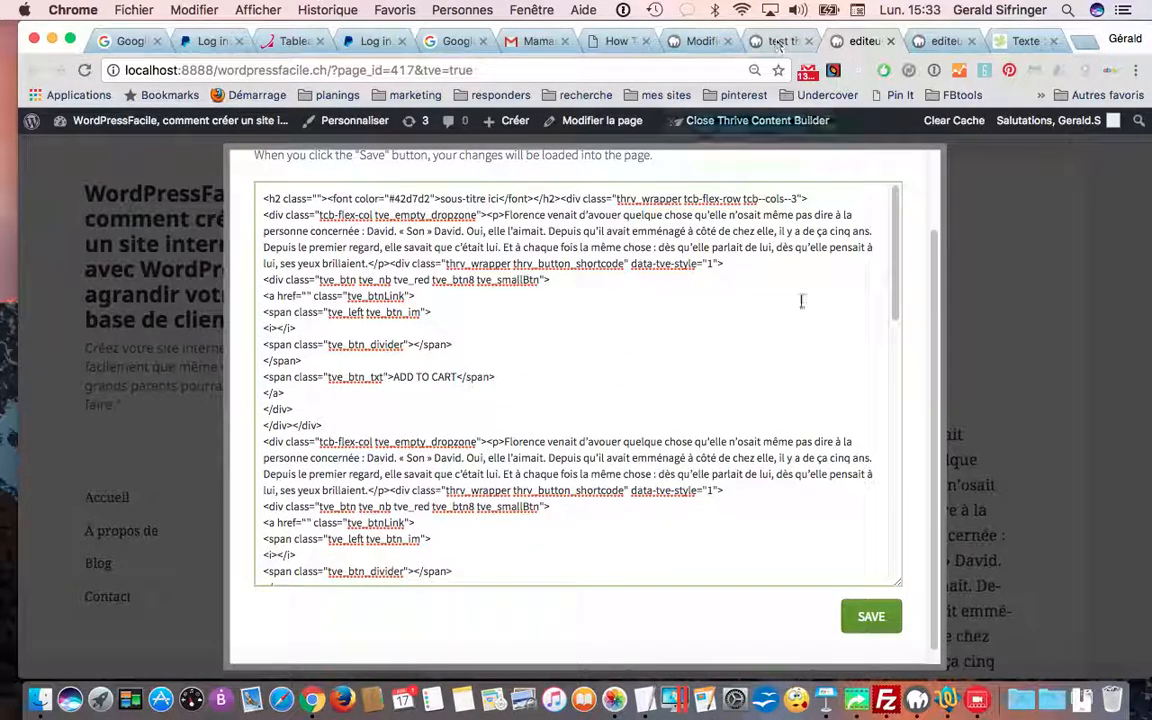
pyautogui.scroll(3, 820, 420)
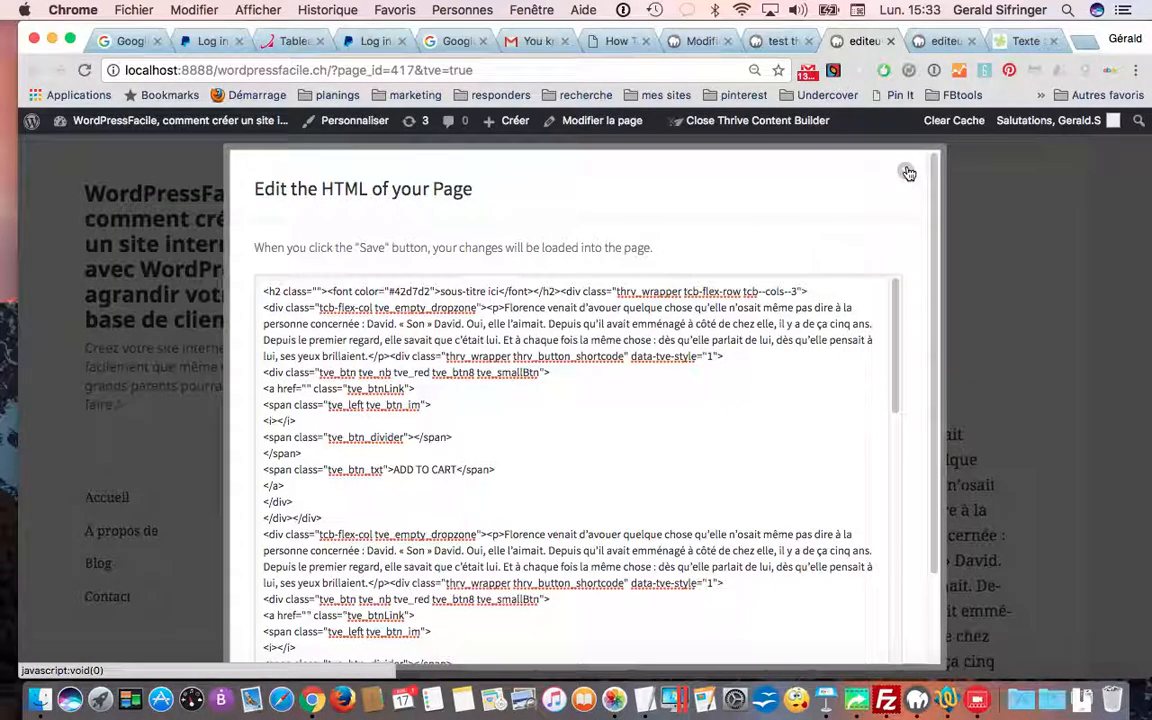
pyautogui.click(907, 175)
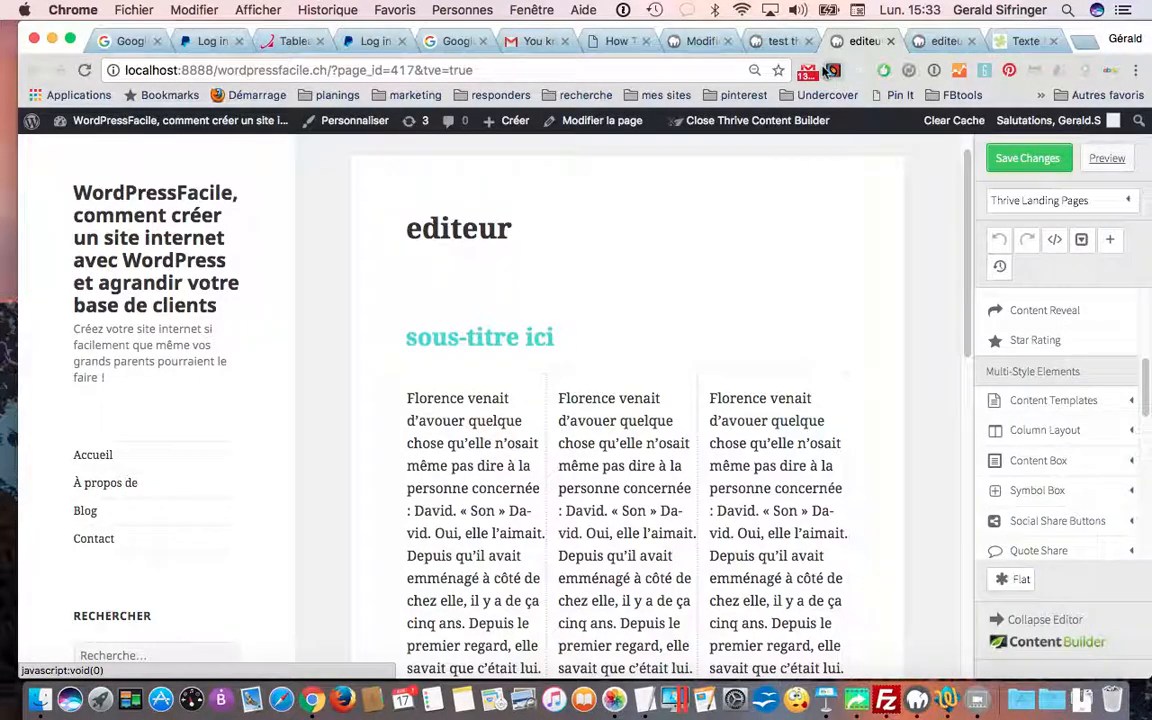
# Return to the WordPress edit screen of the "test thrive editor" page and save it as a draft
pyautogui.click(775, 41)
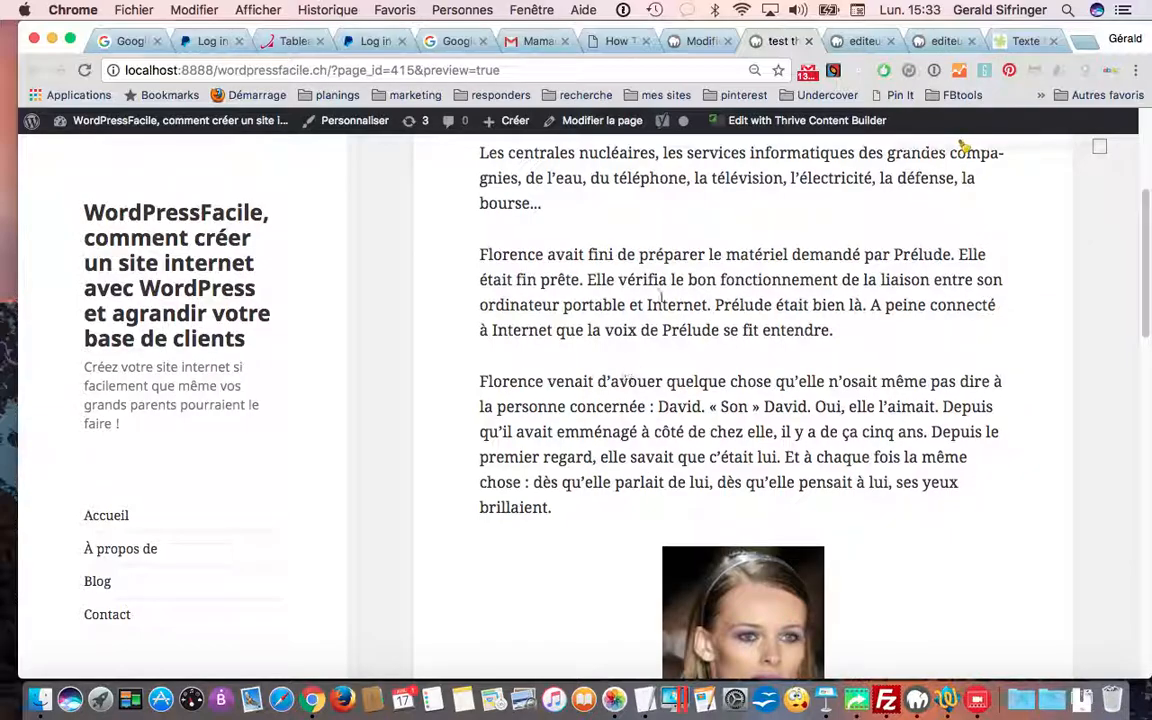
pyautogui.click(704, 41)
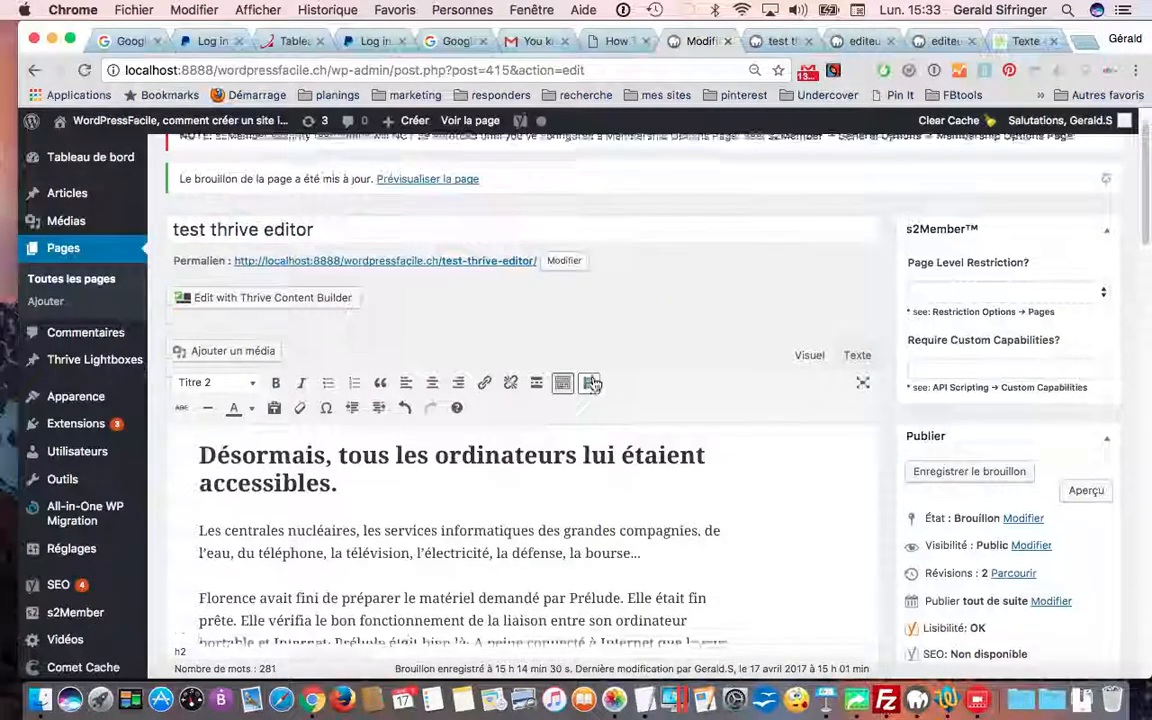
pyautogui.scroll(-5, 591, 380)
pyautogui.scroll(3, 591, 380)
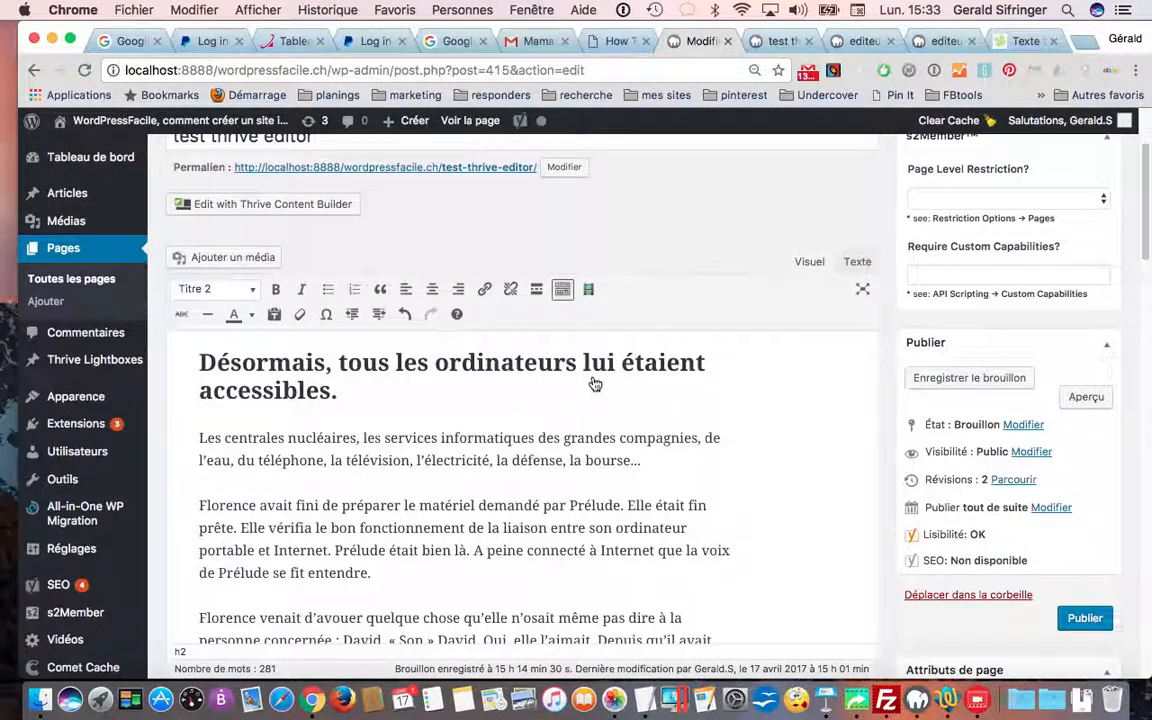
pyautogui.click(998, 373)
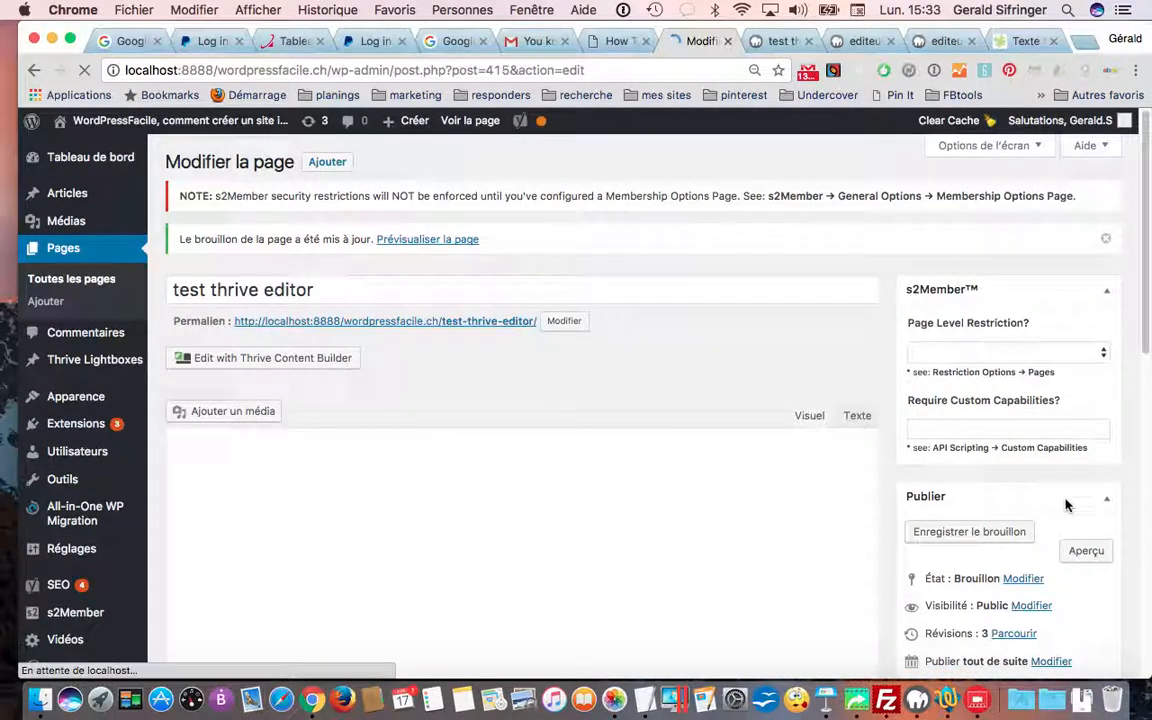
# Preview the saved "test thrive editor" draft and check the area around the portrait image
pyautogui.click(1086, 538)
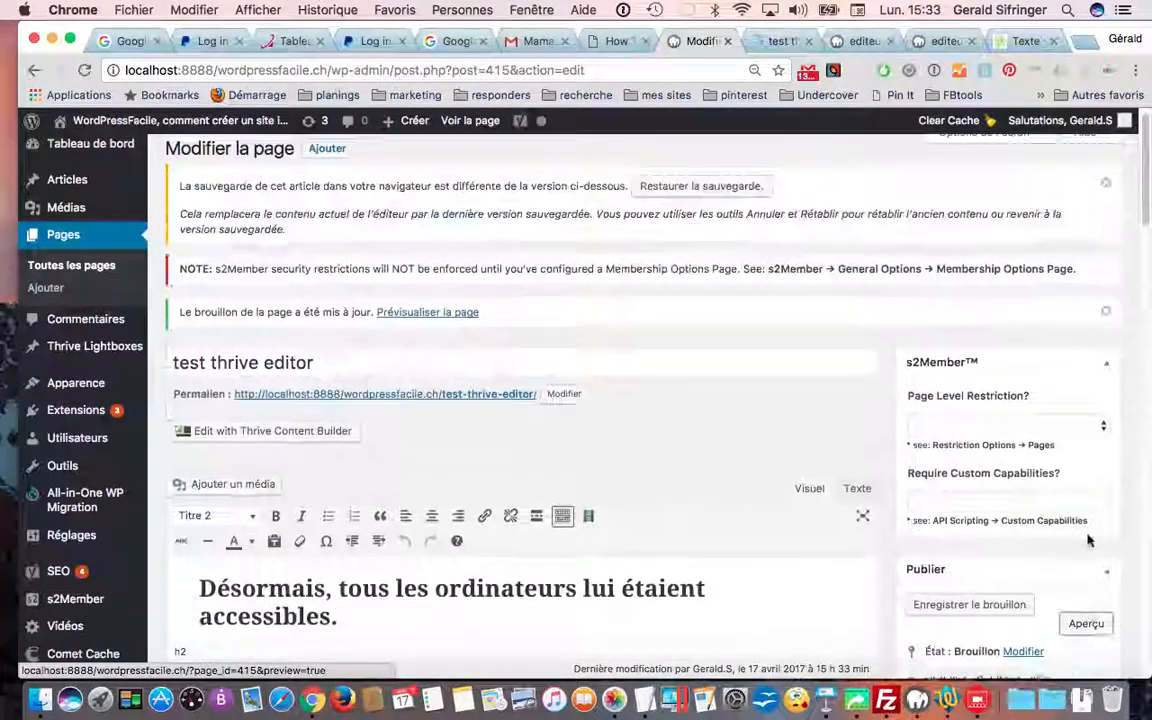
pyautogui.click(783, 42)
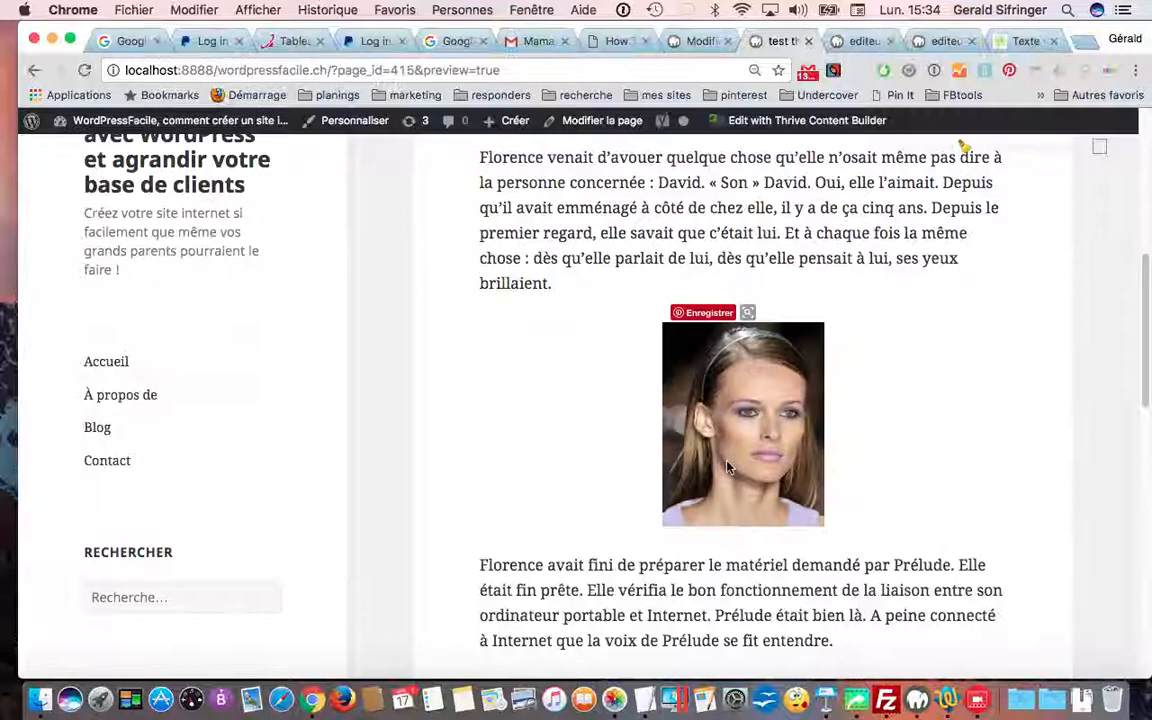
pyautogui.scroll(-2, 729, 465)
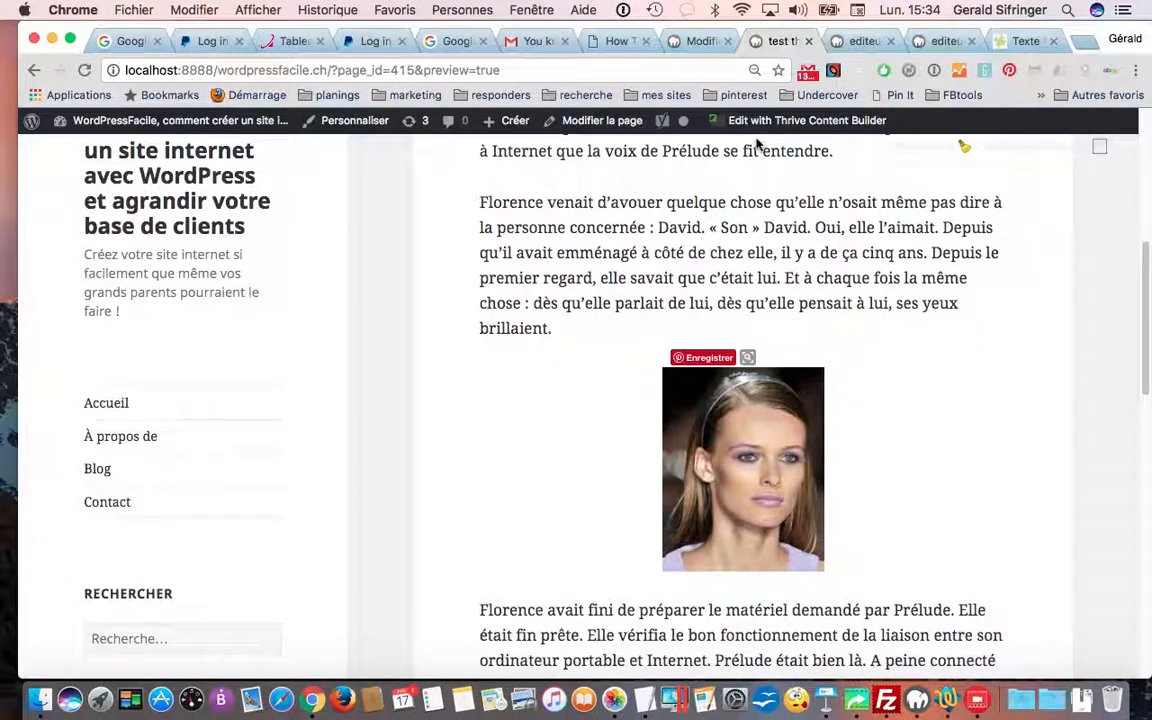
# Return to the "test thrive editor" edit screen, slightly enlarge the centred portrait image and save the page as a draft
pyautogui.click(700, 40)
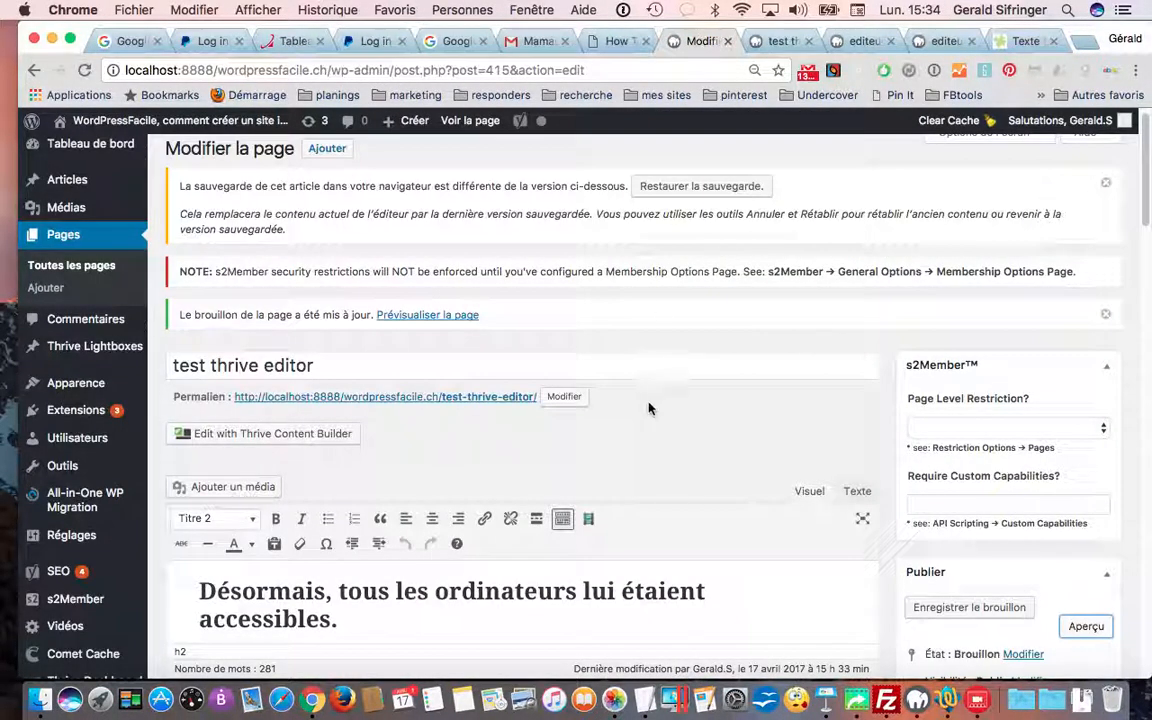
pyautogui.scroll(-10, 648, 408)
pyautogui.click(480, 440)
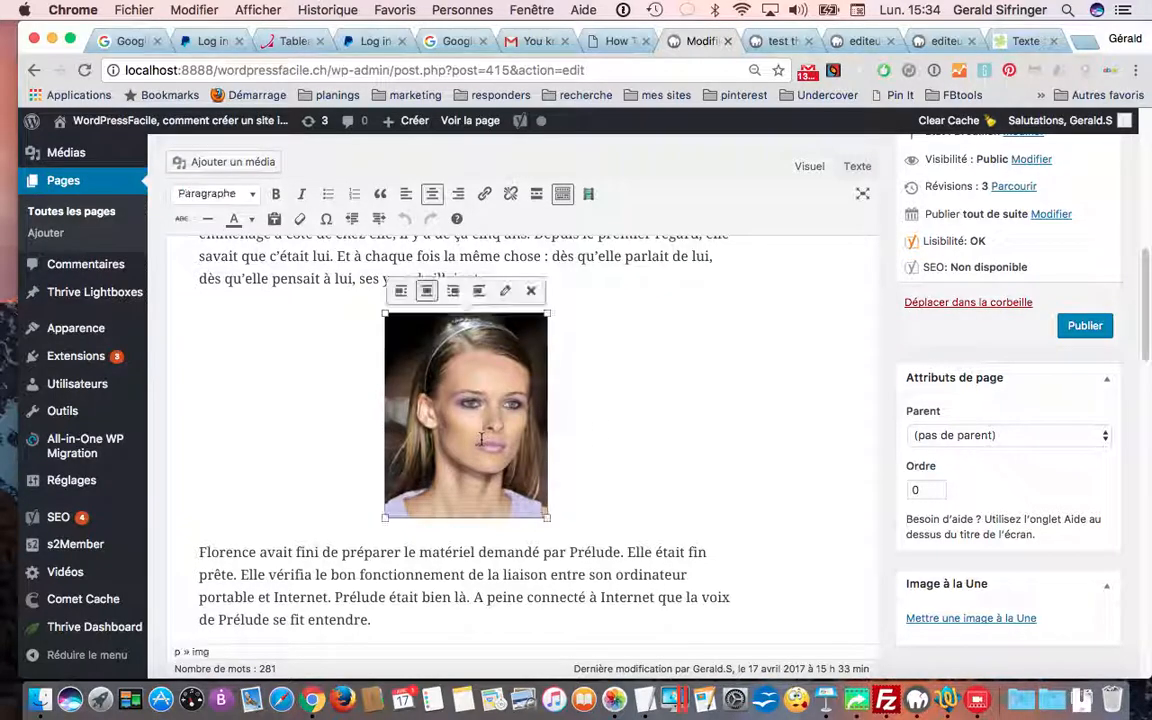
pyautogui.moveTo(548, 519)
pyautogui.mouseDown()
pyautogui.moveTo(610, 540)
pyautogui.moveTo(565, 519)
pyautogui.mouseUp()
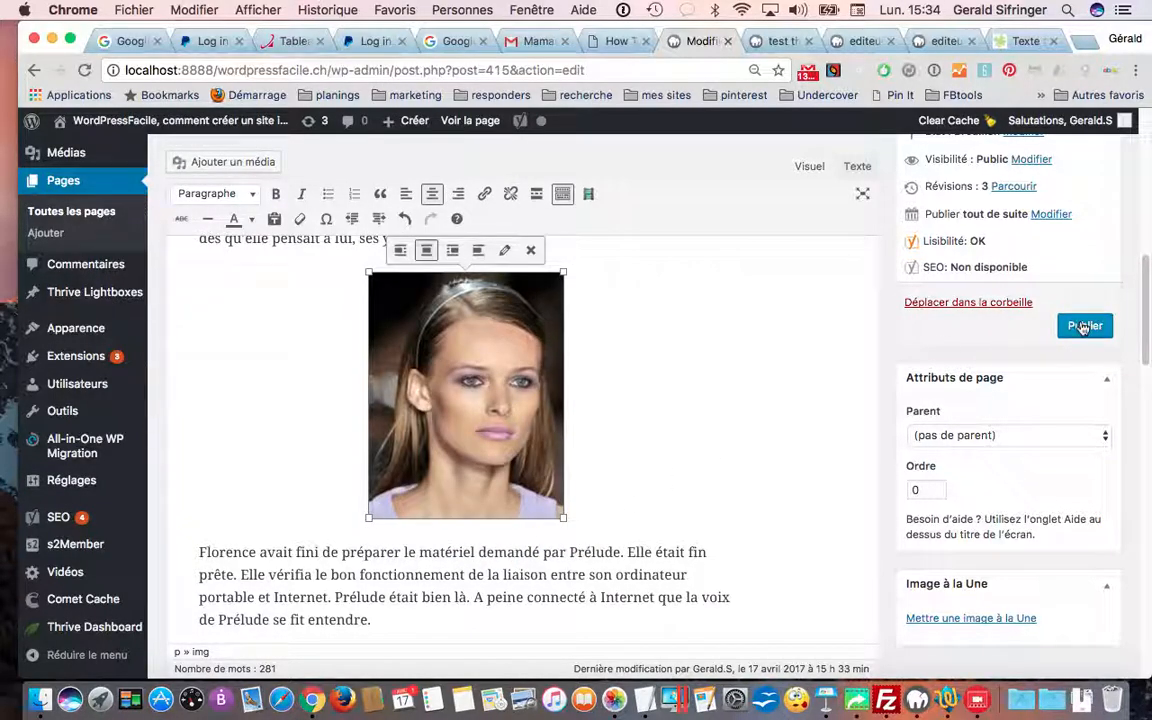
pyautogui.scroll(3, 1000, 340)
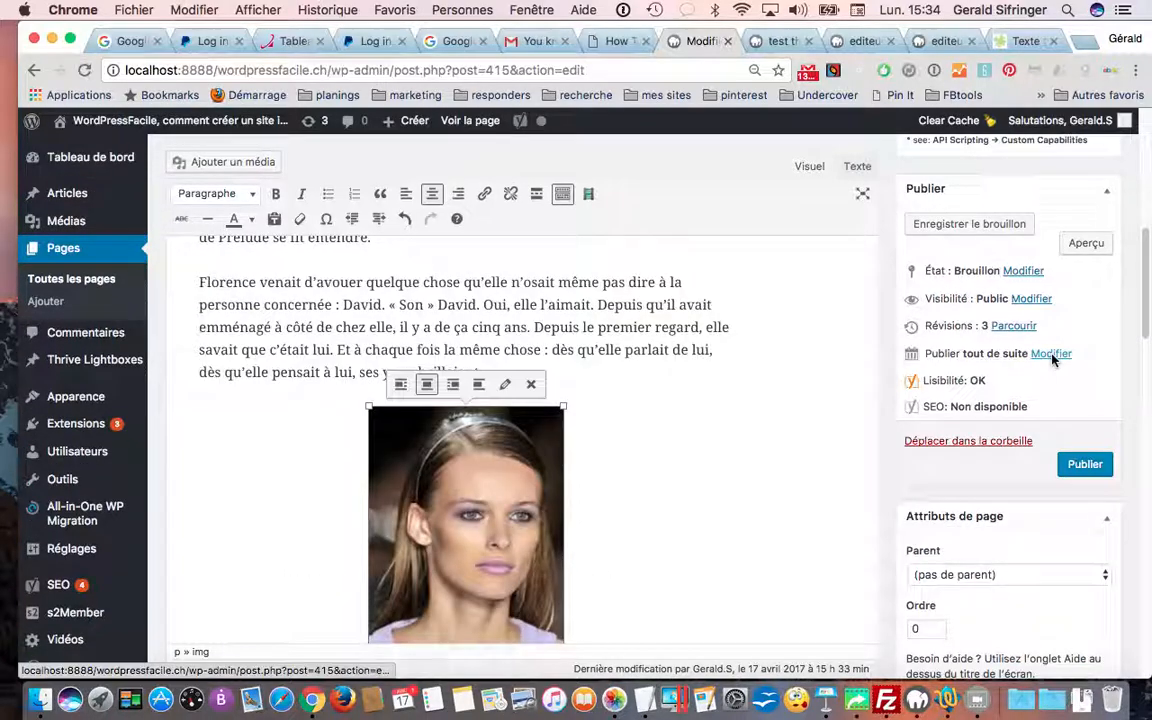
pyautogui.click(987, 225)
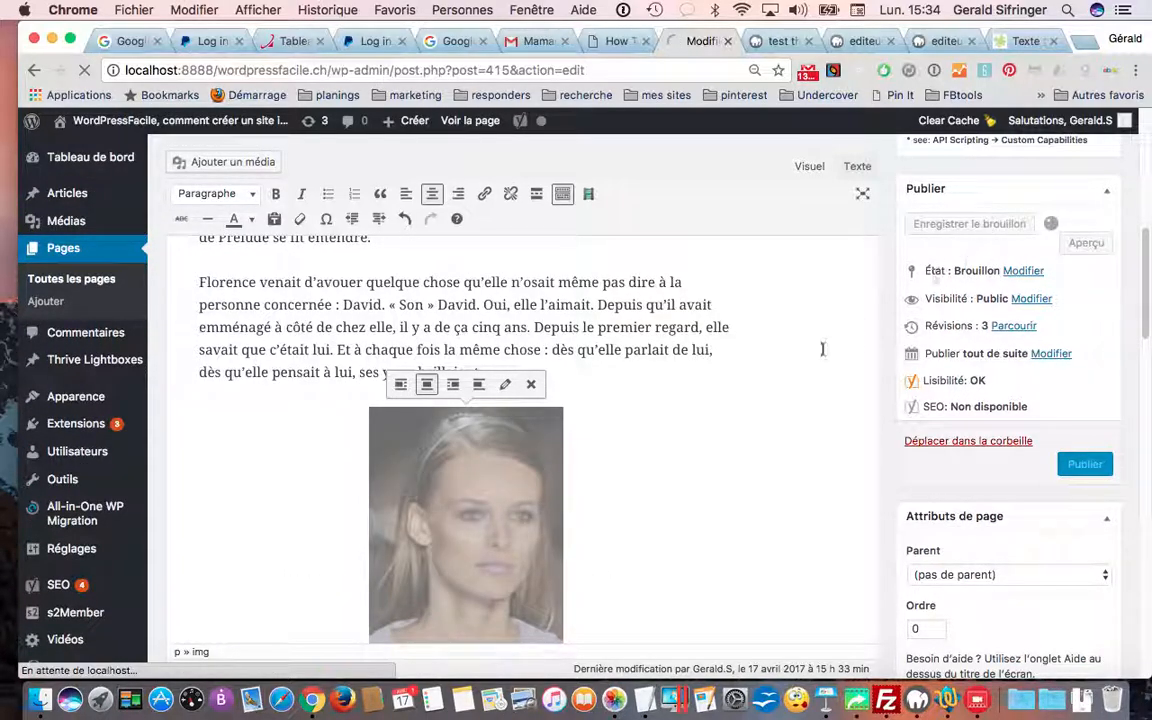
# Review the "test thrive editor" preview, checking the resized portrait image and the heading and paragraphs around it
pyautogui.click(783, 41)
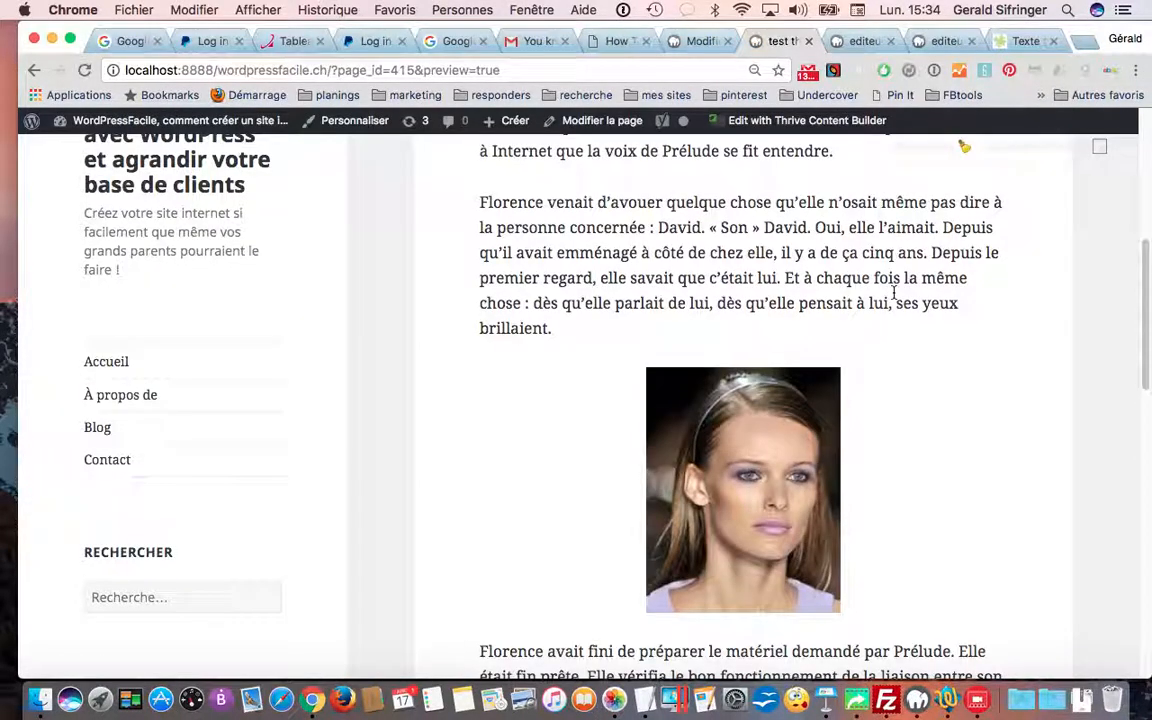
pyautogui.scroll(-1, 882, 445)
pyautogui.scroll(3, 882, 445)
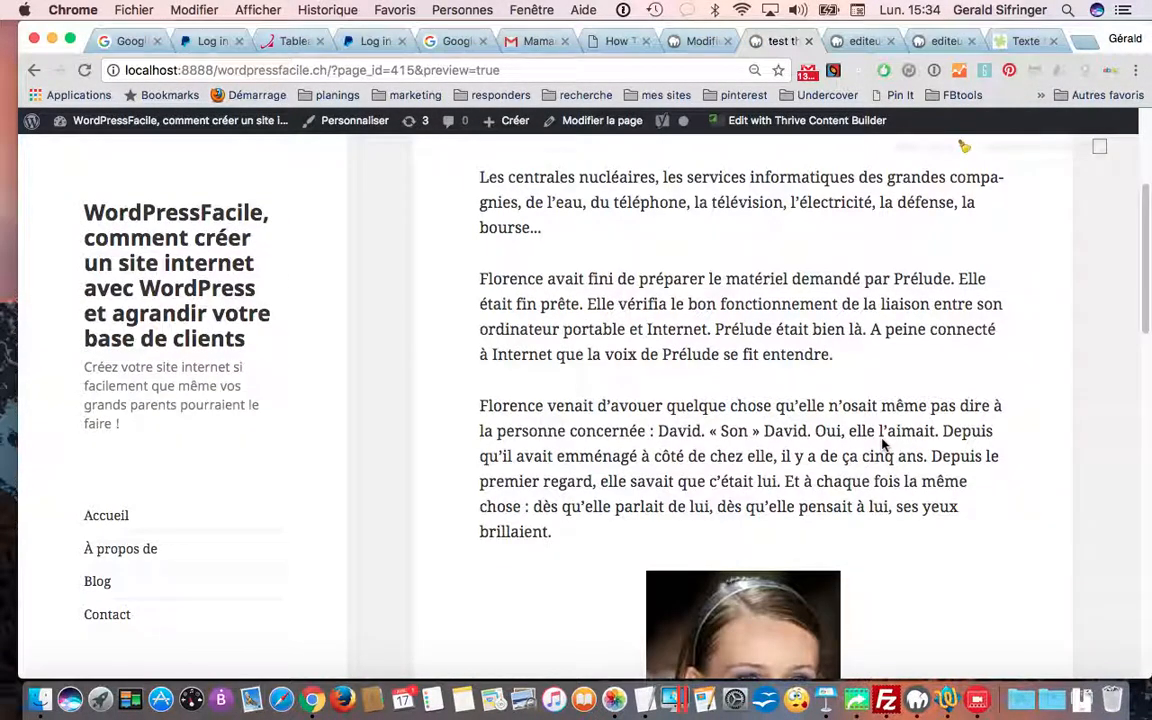
pyautogui.scroll(-3, 882, 445)
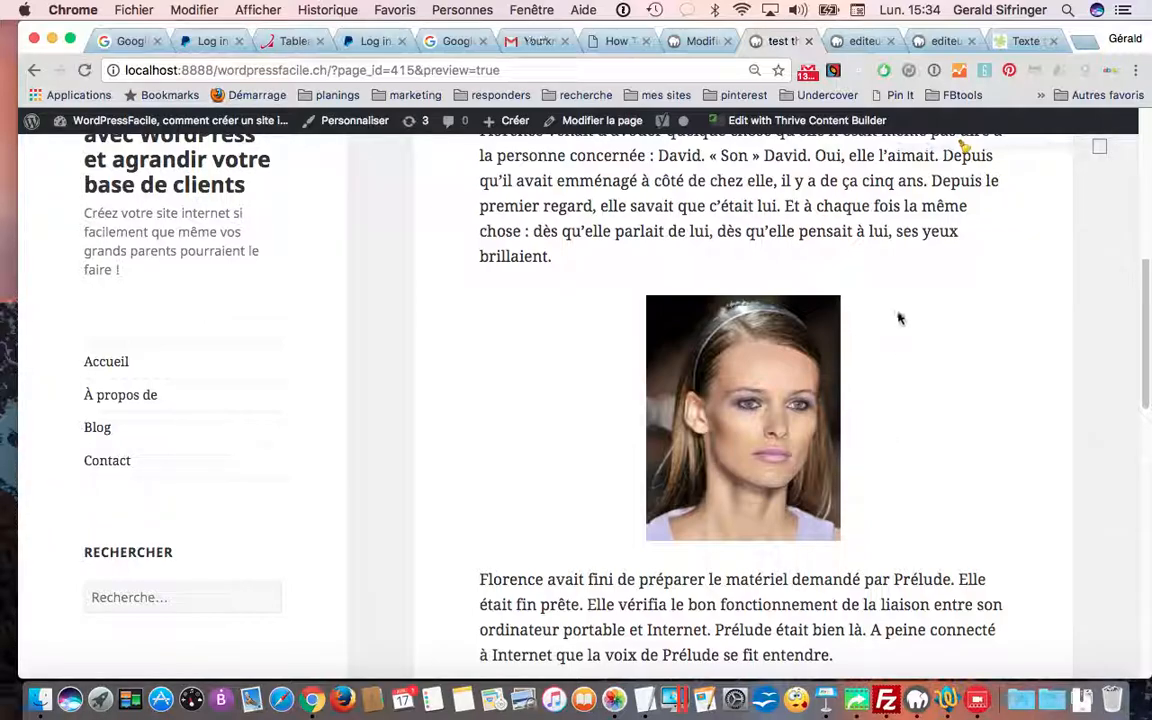
pyautogui.scroll(-3, 886, 357)
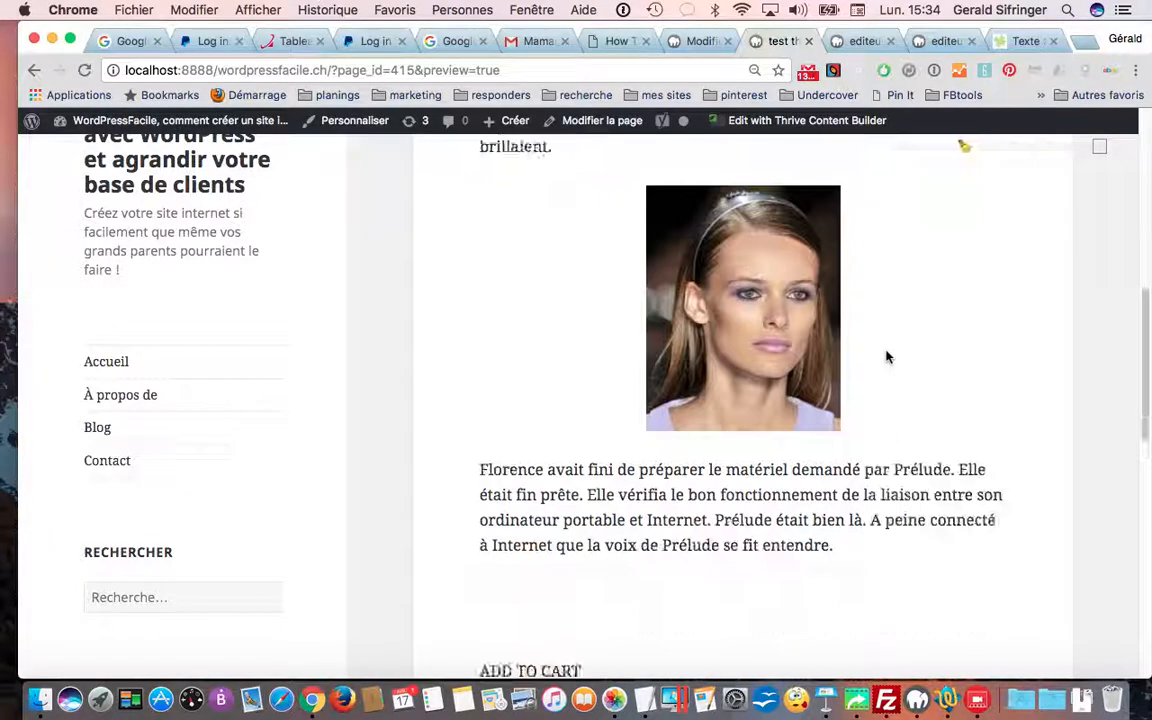
pyautogui.scroll(4, 886, 357)
pyautogui.scroll(5, 886, 357)
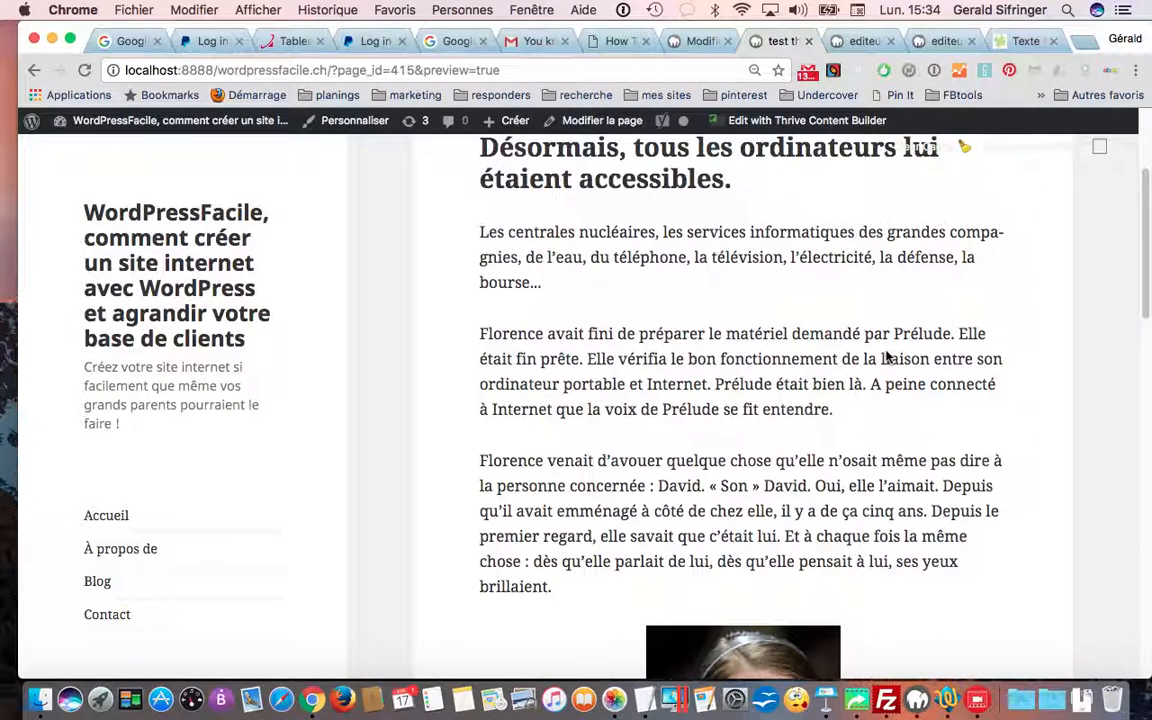
pyautogui.scroll(4, 886, 357)
pyautogui.scroll(-2, 886, 357)
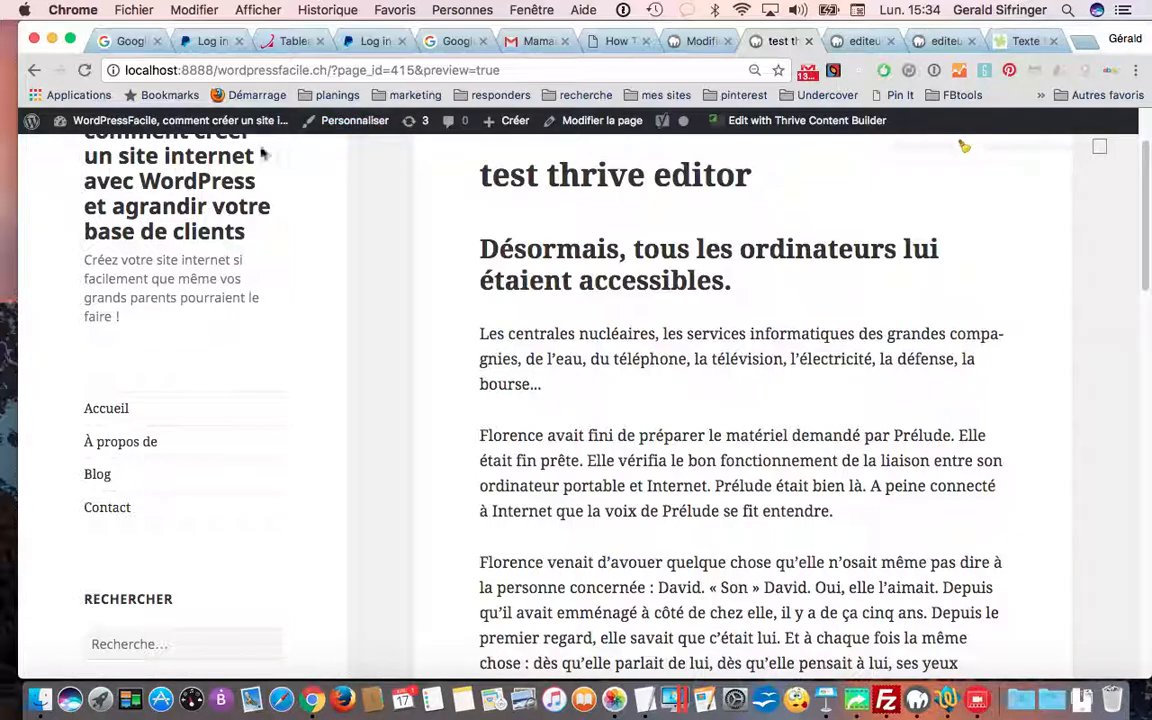
# Open the WordPress dashboard (Tableau de bord) in a new browser tab from the page preview
pyautogui.moveTo(212, 120)
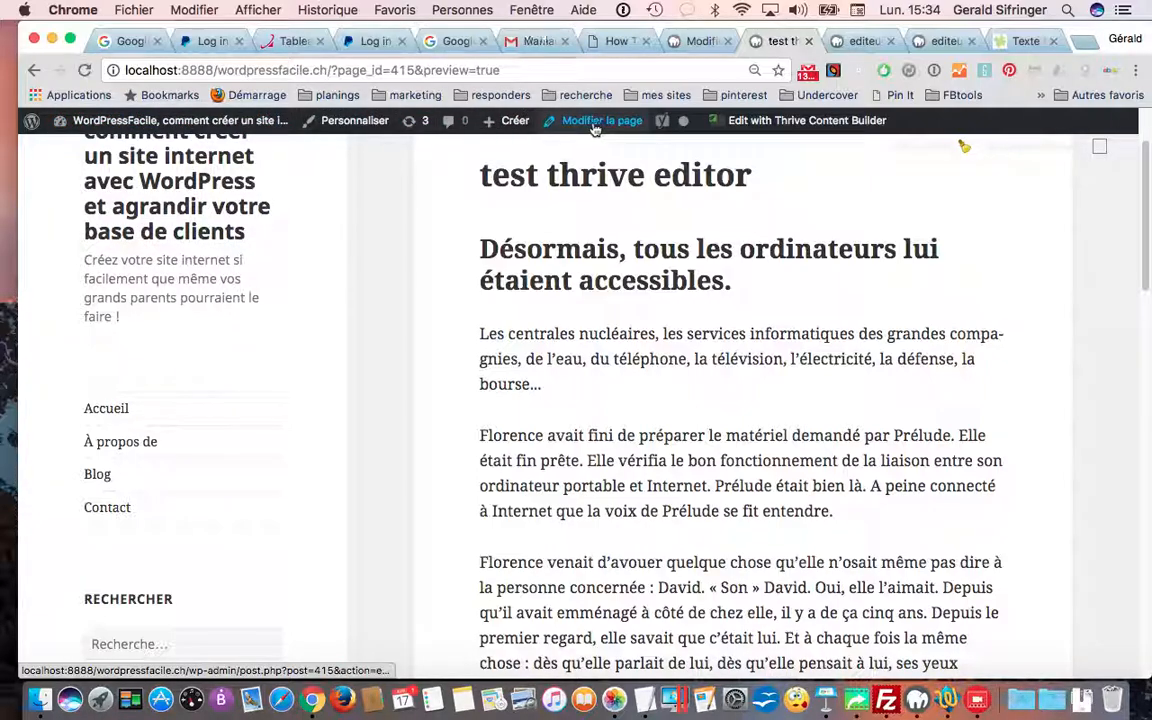
pyautogui.moveTo(110, 120)
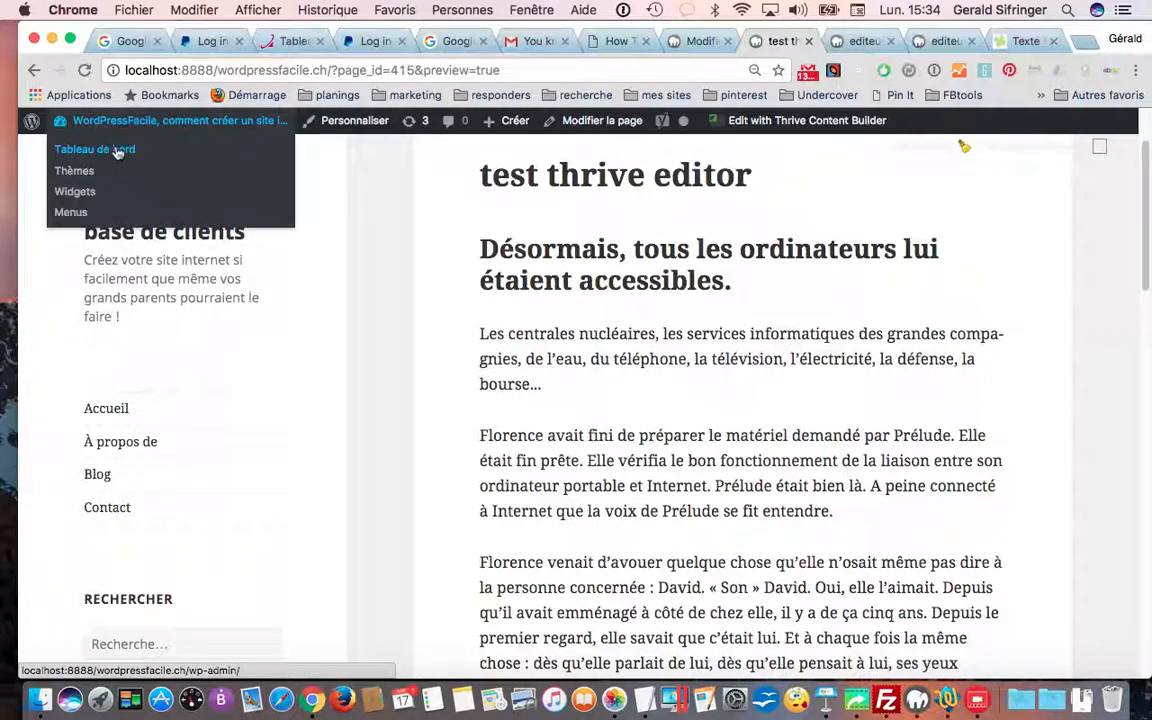
pyautogui.rightClick(116, 152)
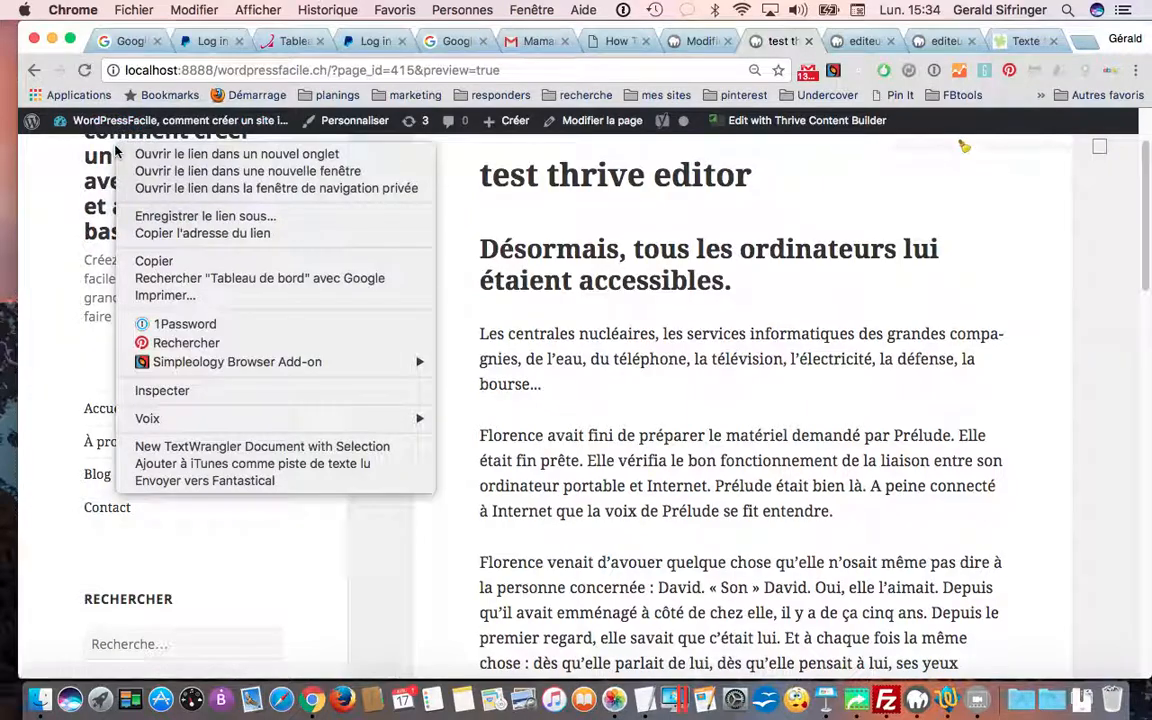
pyautogui.click(178, 153)
# Close the two "Log in" browser tabs and the "Table" tab between them
pyautogui.click(226, 41)
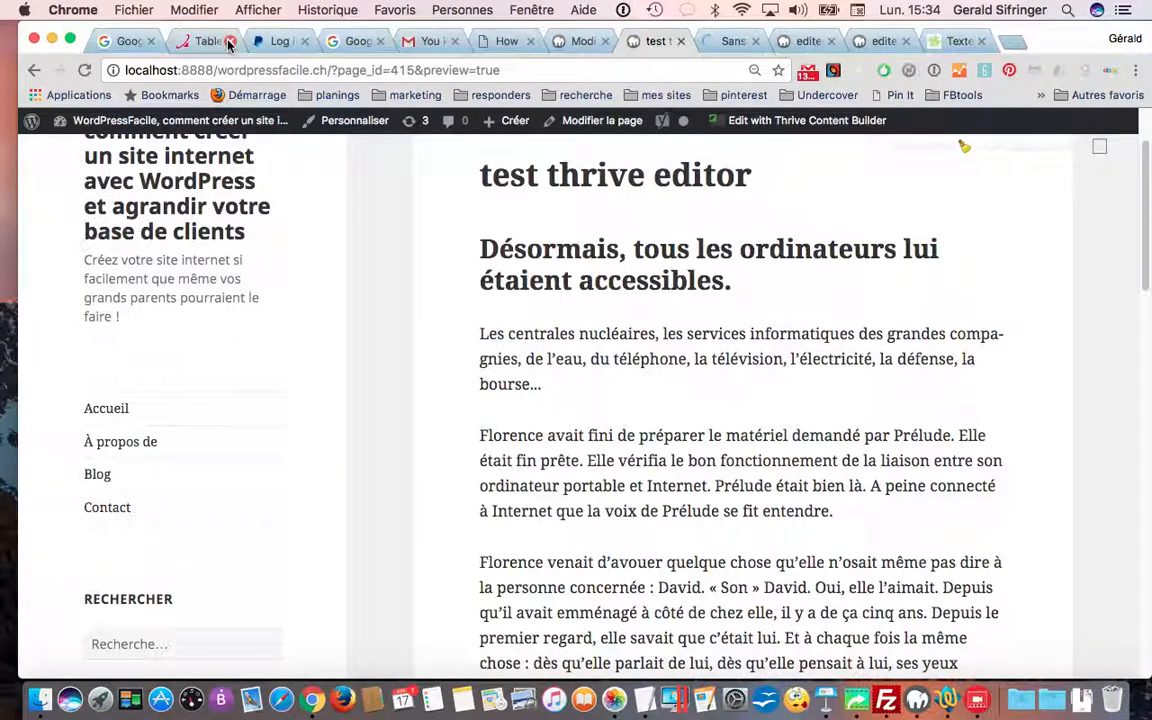
pyautogui.click(228, 41)
pyautogui.click(228, 41)
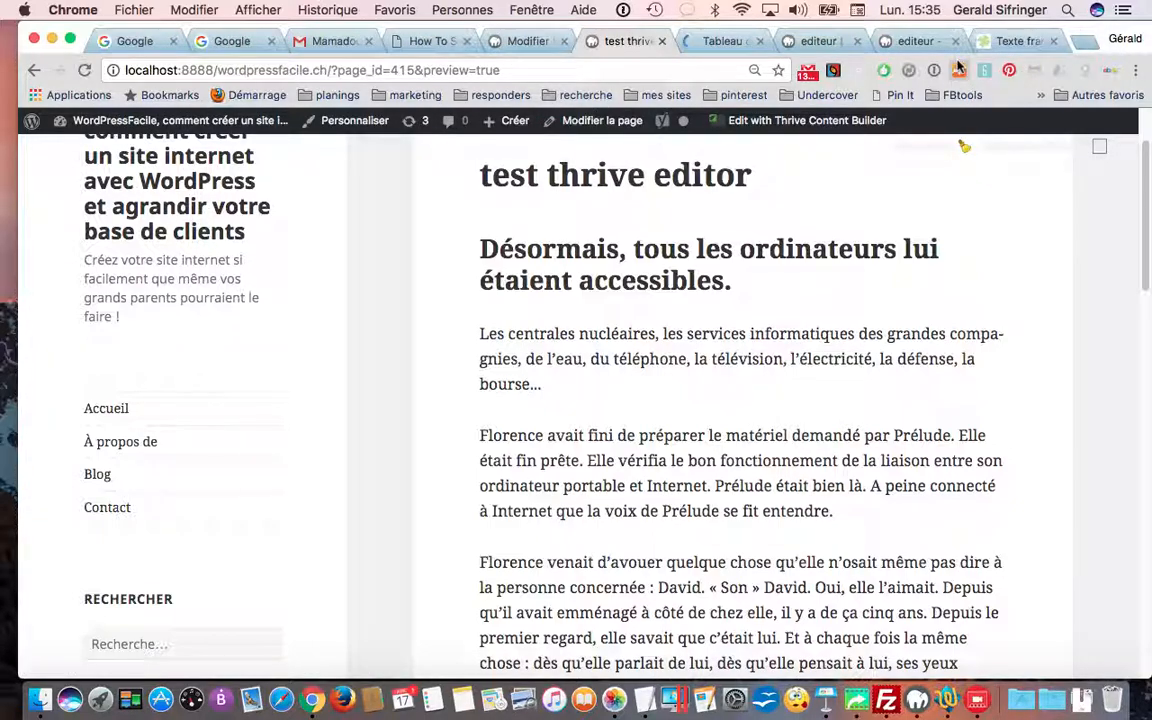
# From the WordPress dashboard, create a new page titled "Ajouter" and save it as a draft
pyautogui.click(725, 41)
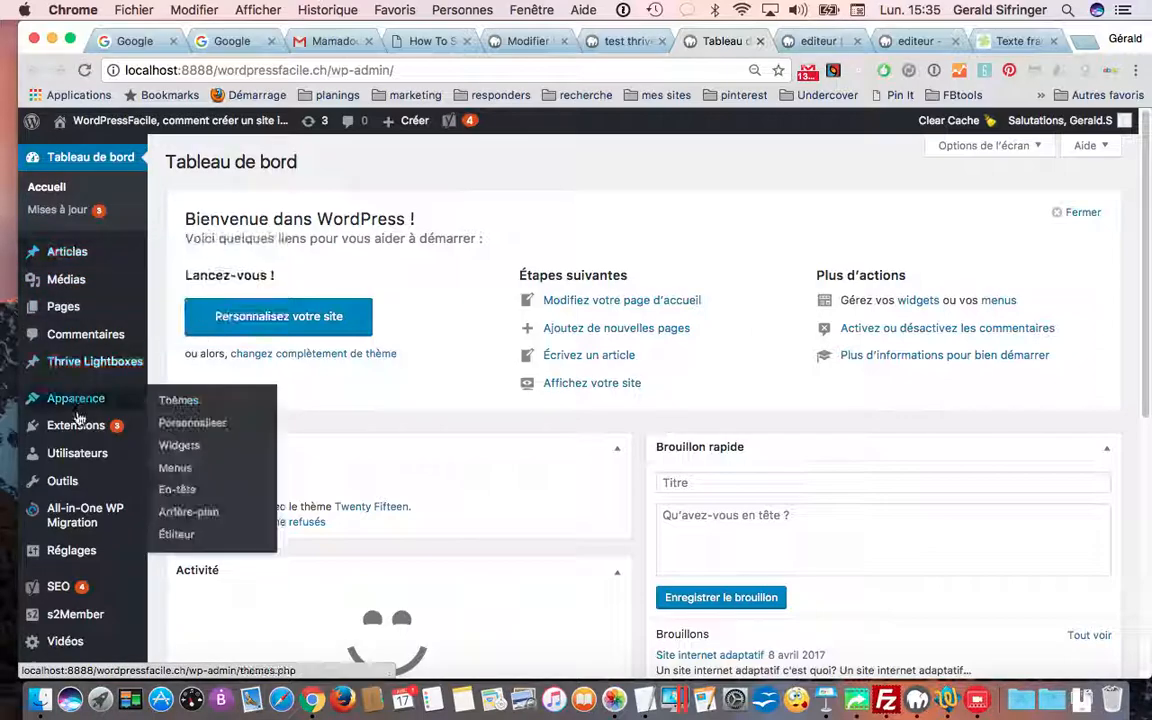
pyautogui.moveTo(72, 305)
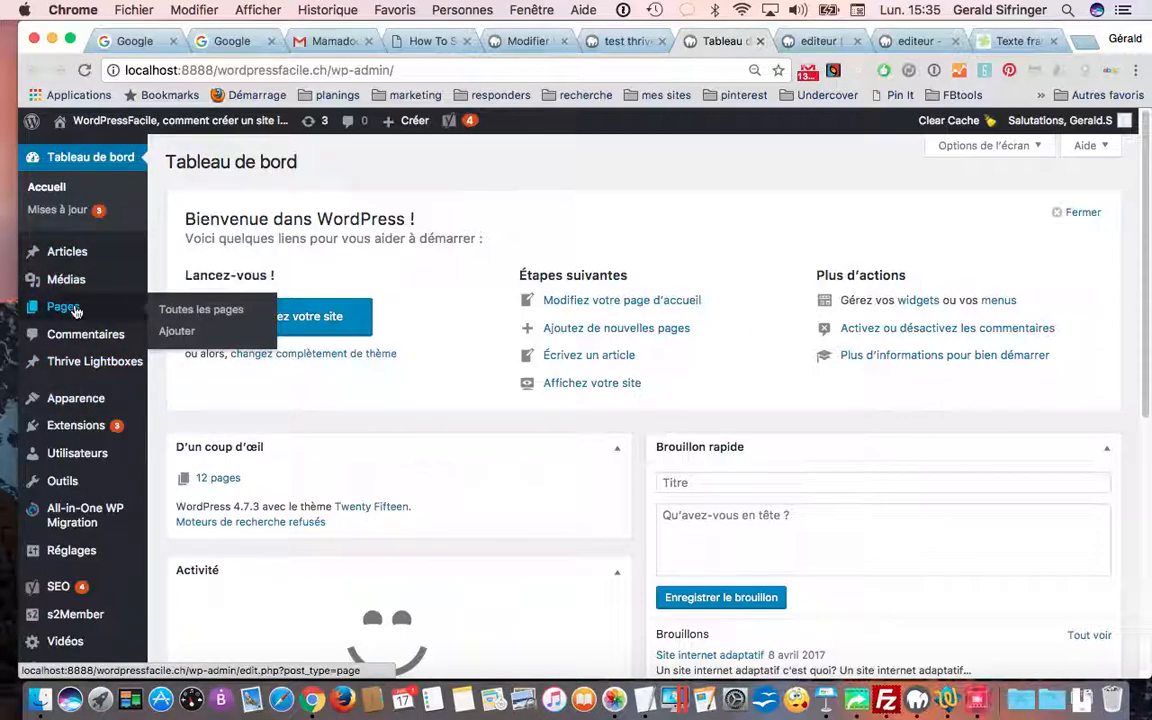
pyautogui.click(188, 334)
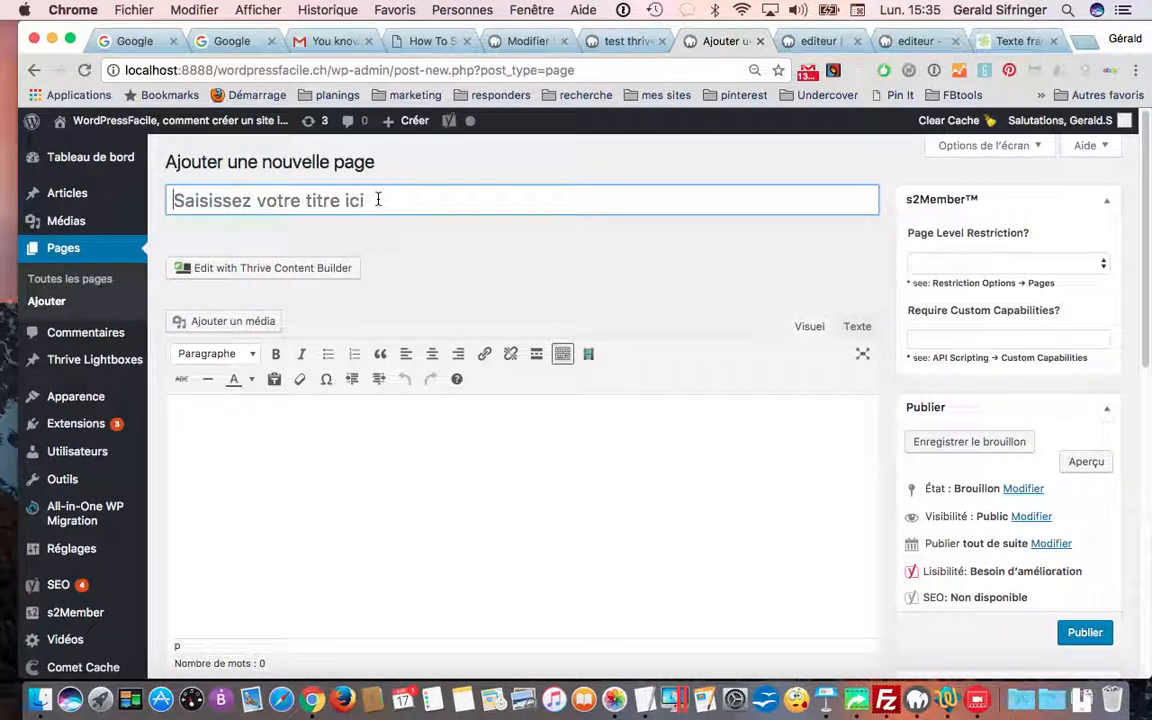
pyautogui.write('Ah')
pyautogui.press('BackSpace')
pyautogui.write('jouter')
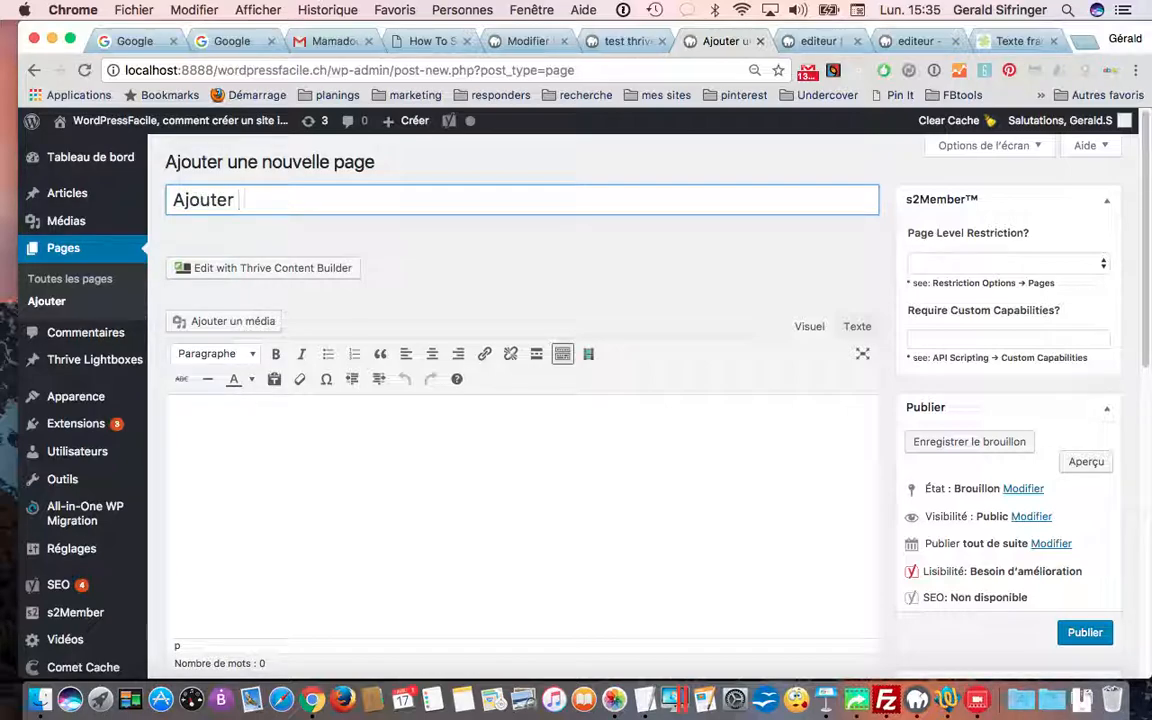
pyautogui.click(970, 443)
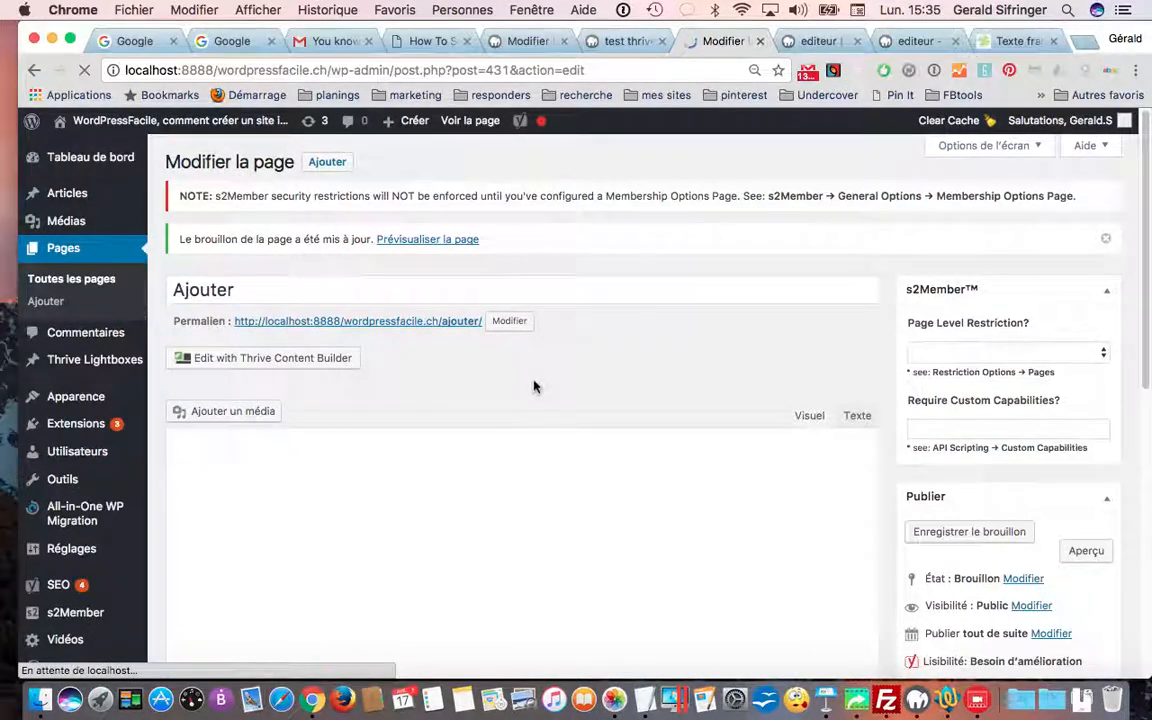
# Open the "Ajouter" page in Thrive Content Builder and add a Paragraph/Text Element formatted as Heading 2
pyautogui.click(294, 358)
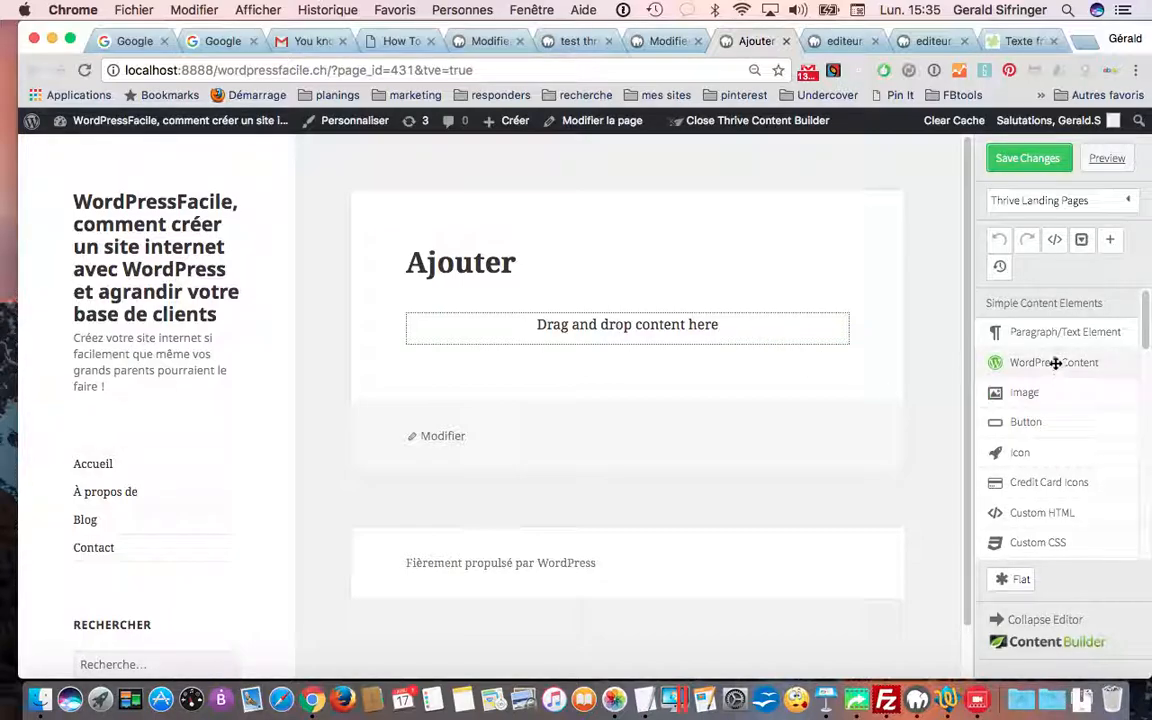
pyautogui.moveTo(1067, 331); pyautogui.dragTo(668, 334)
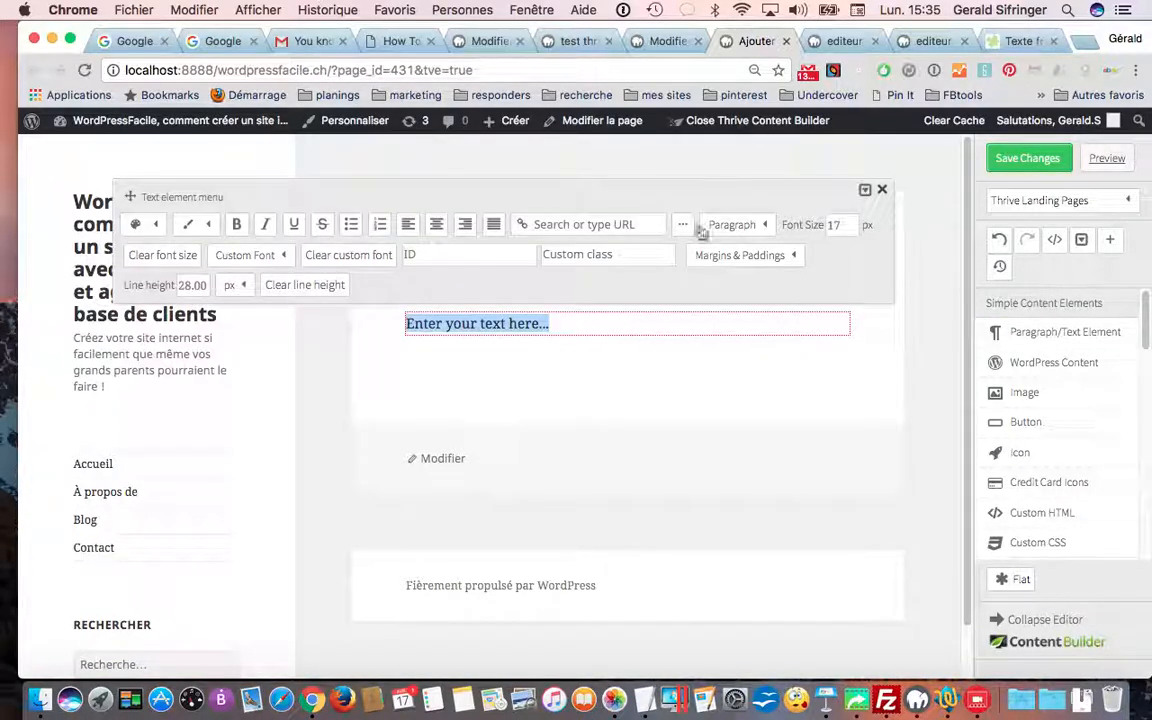
pyautogui.click(763, 226)
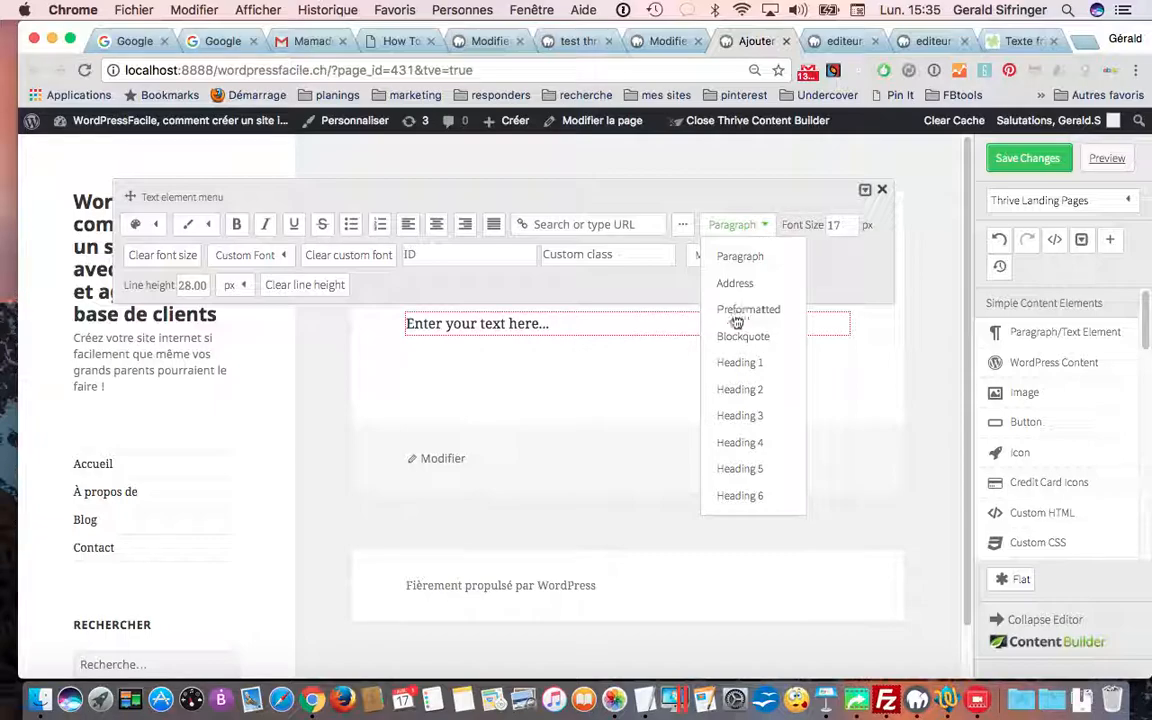
pyautogui.click(738, 390)
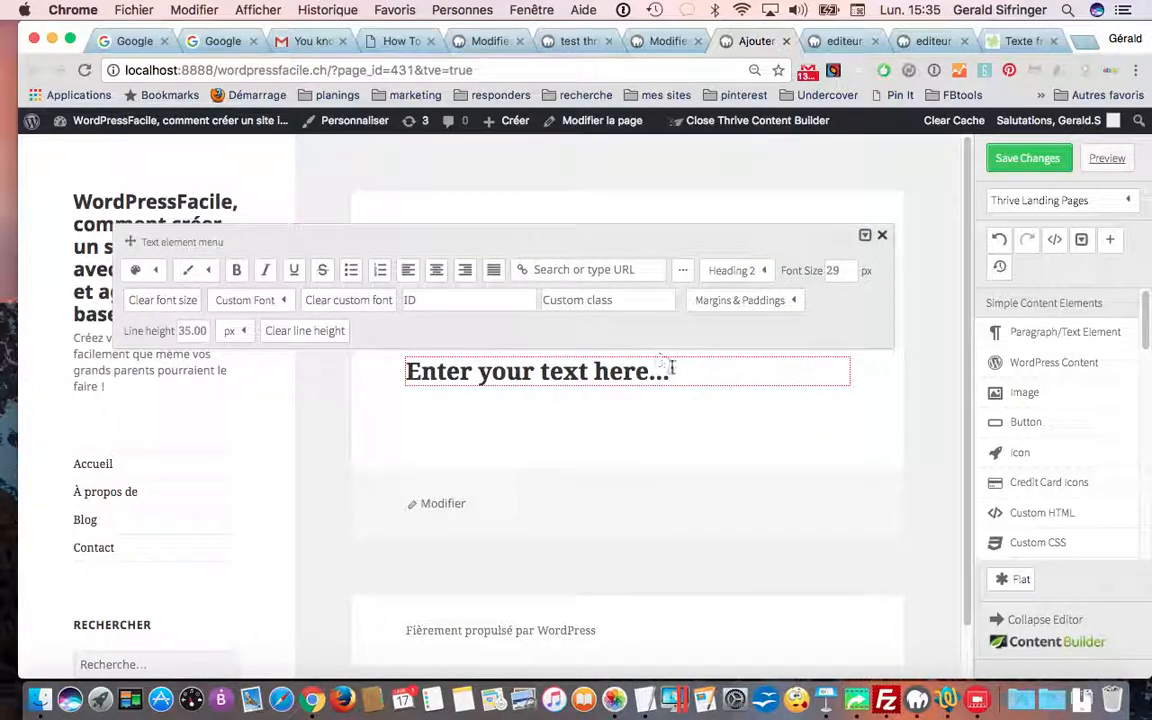
# Replace the placeholder text of the Heading 2 element with "Sous-titre"
pyautogui.moveTo(673, 368); pyautogui.dragTo(402, 368)
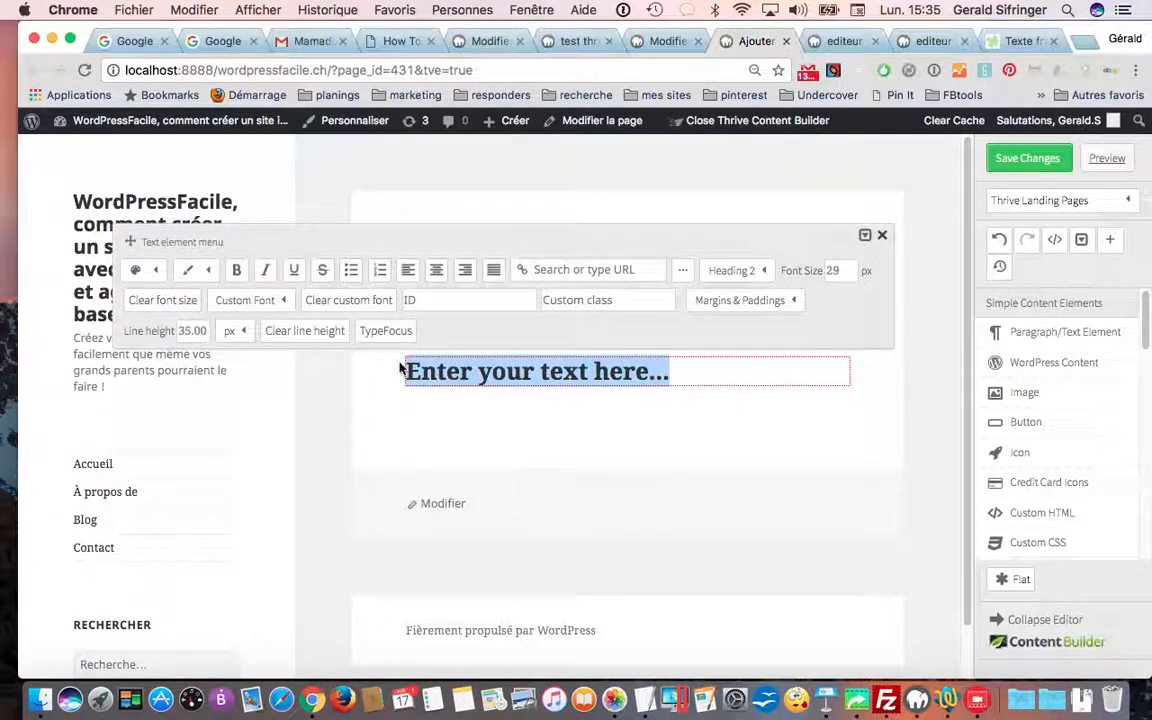
pyautogui.write('sous')
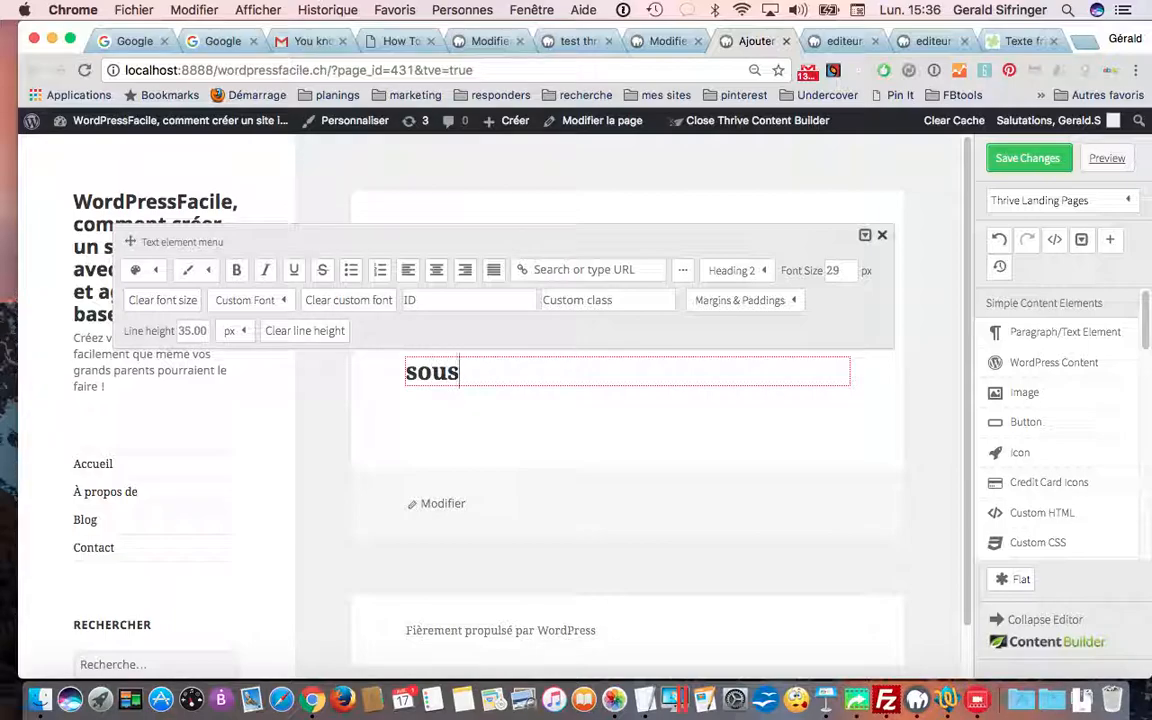
pyautogui.write('-titer')
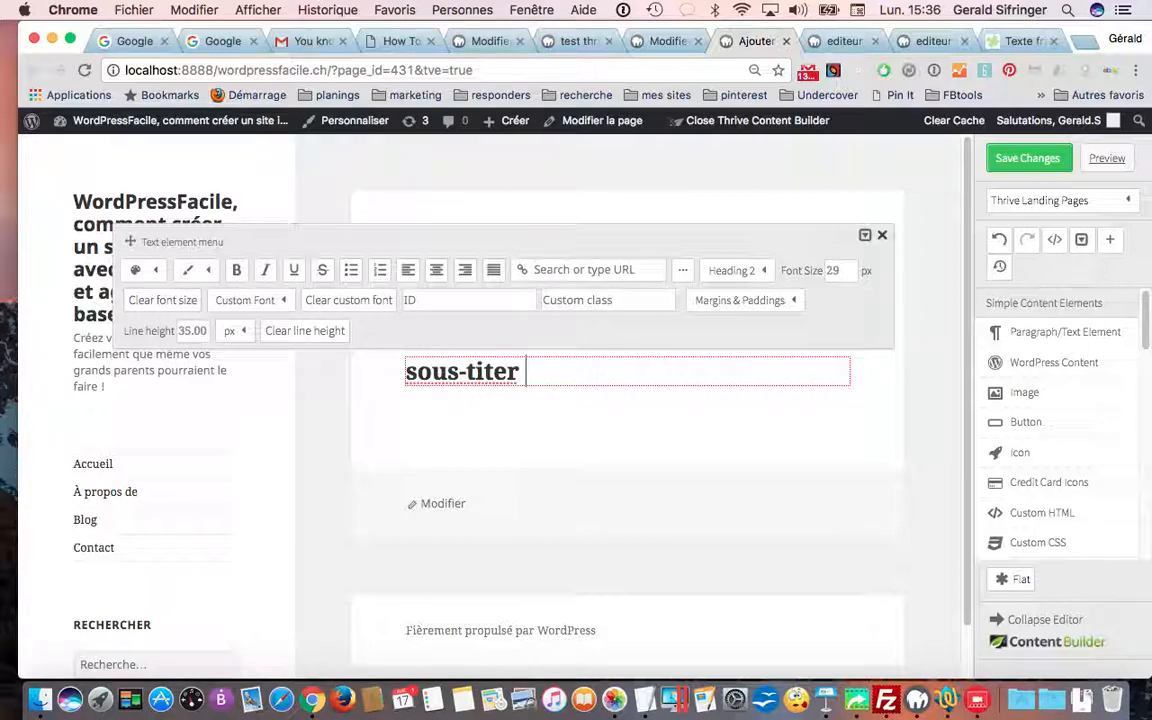
pyautogui.press('BackSpace')
pyautogui.press('BackSpace')
pyautogui.press('BackSpace')
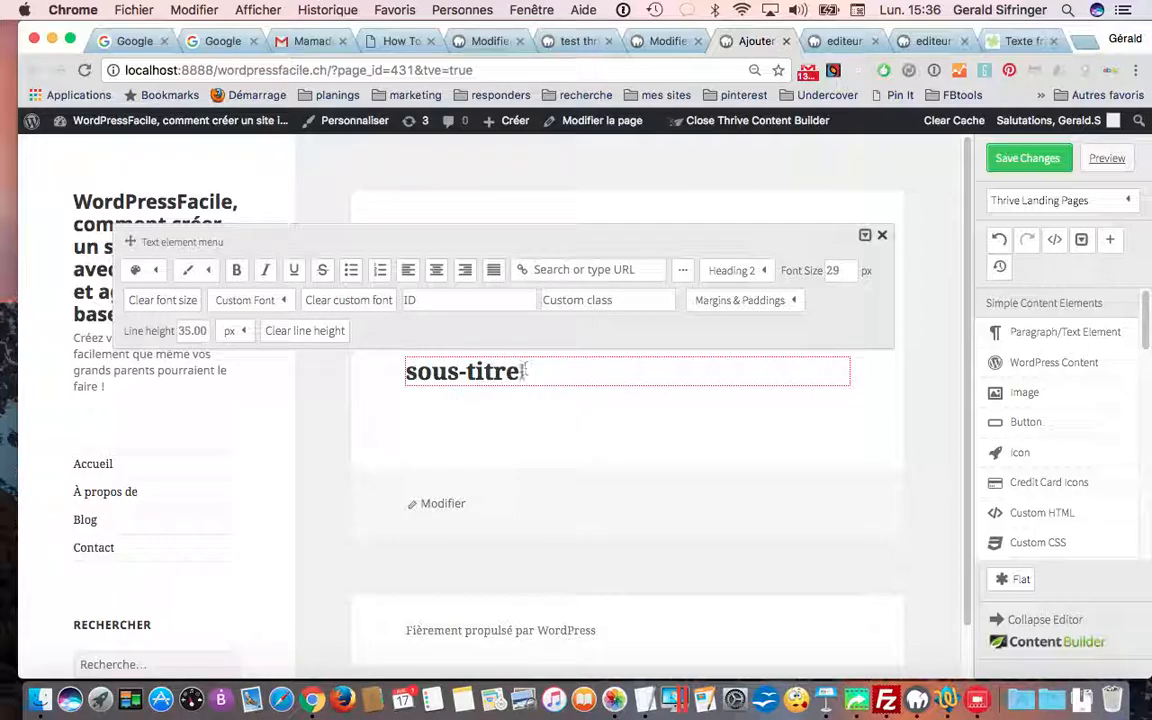
pyautogui.click(419, 372)
pyautogui.press('BackSpace')
pyautogui.write('S')
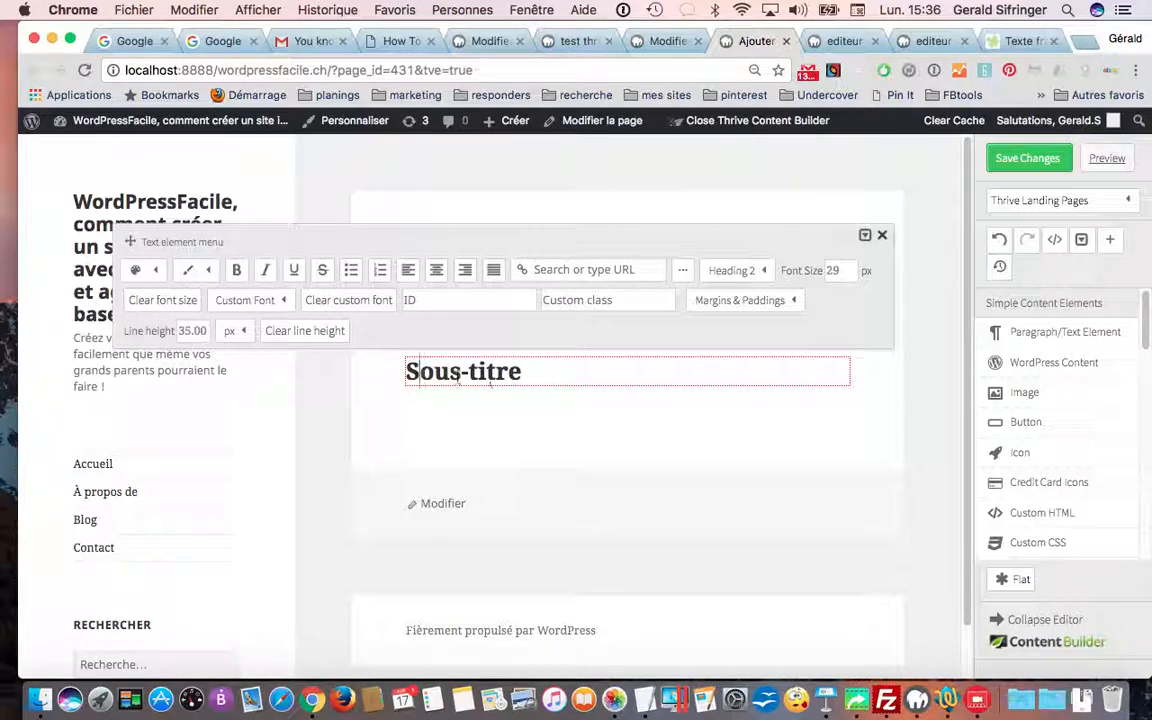
# Try default green, default orange and the custom colour #ddf40c as the text colour of the "Sous-titre" heading
pyautogui.moveTo(530, 372); pyautogui.dragTo(417, 372)
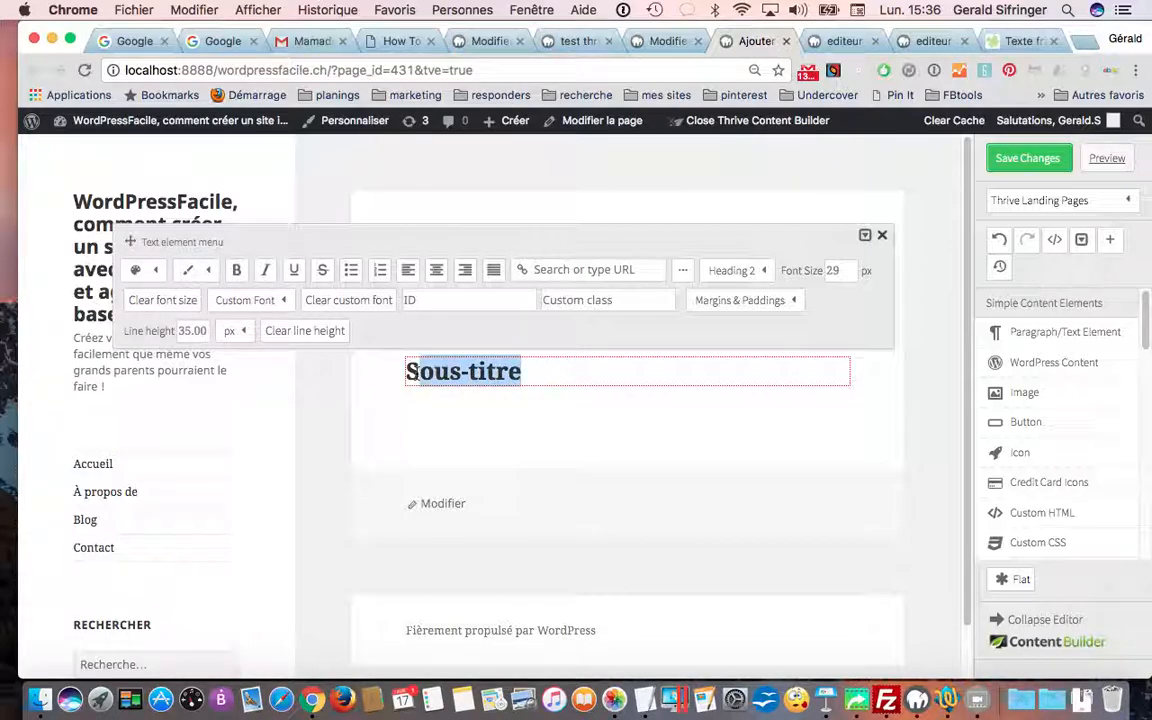
pyautogui.click(160, 271)
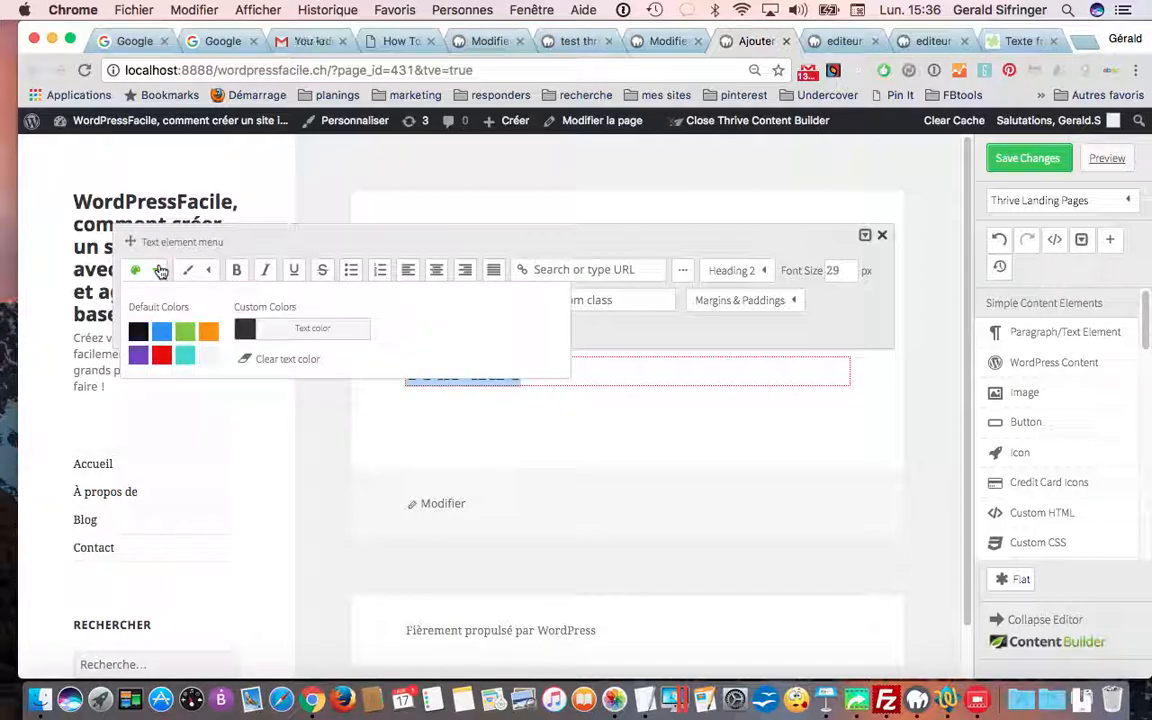
pyautogui.click(188, 333)
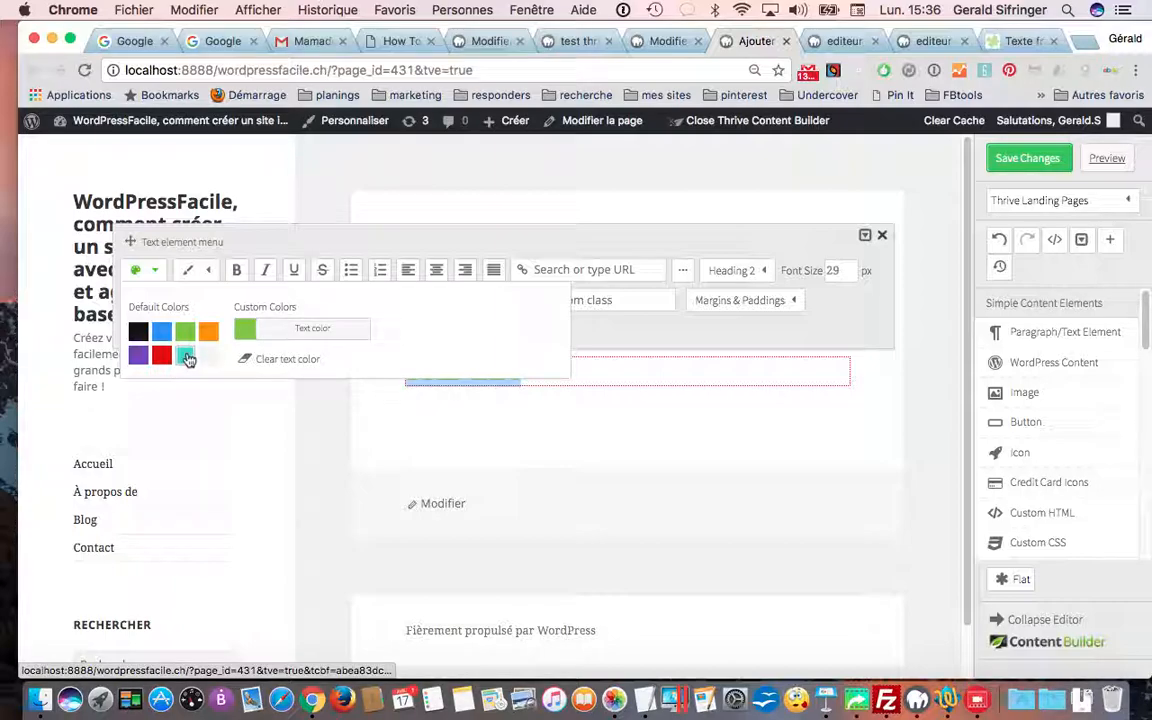
pyautogui.click(207, 331)
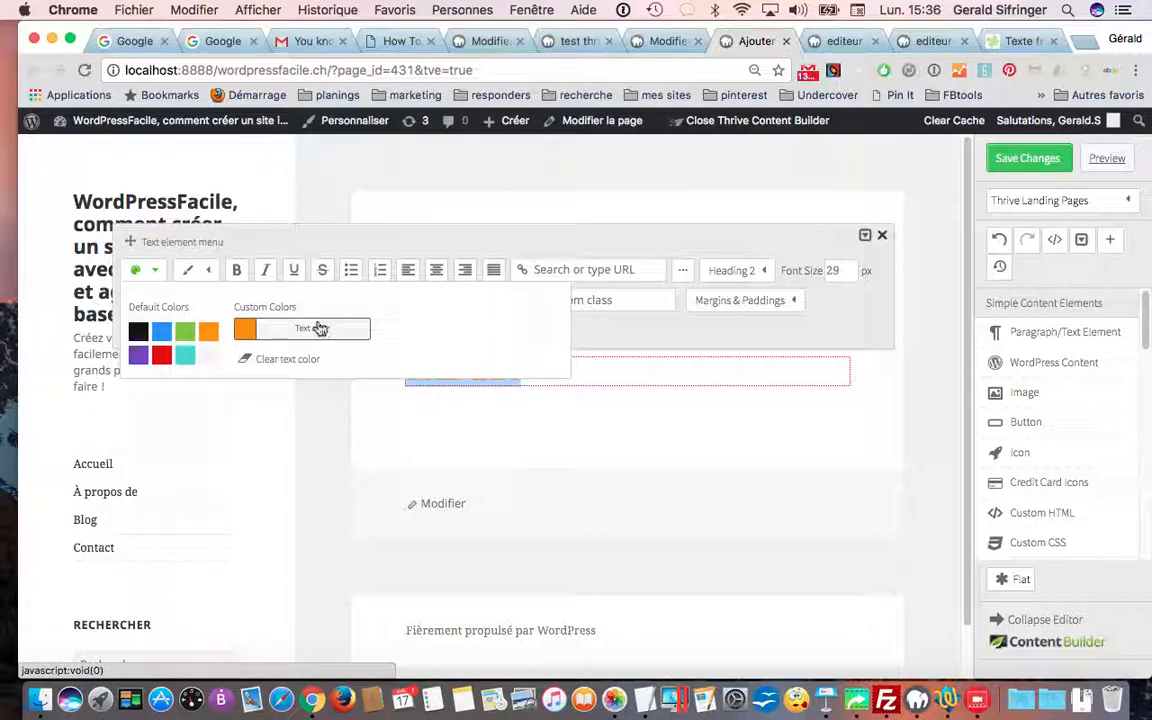
pyautogui.click(321, 327)
pyautogui.moveTo(299, 189)
pyautogui.mouseDown()
pyautogui.moveTo(298, 236)
pyautogui.moveTo(300, 190)
pyautogui.mouseUp()
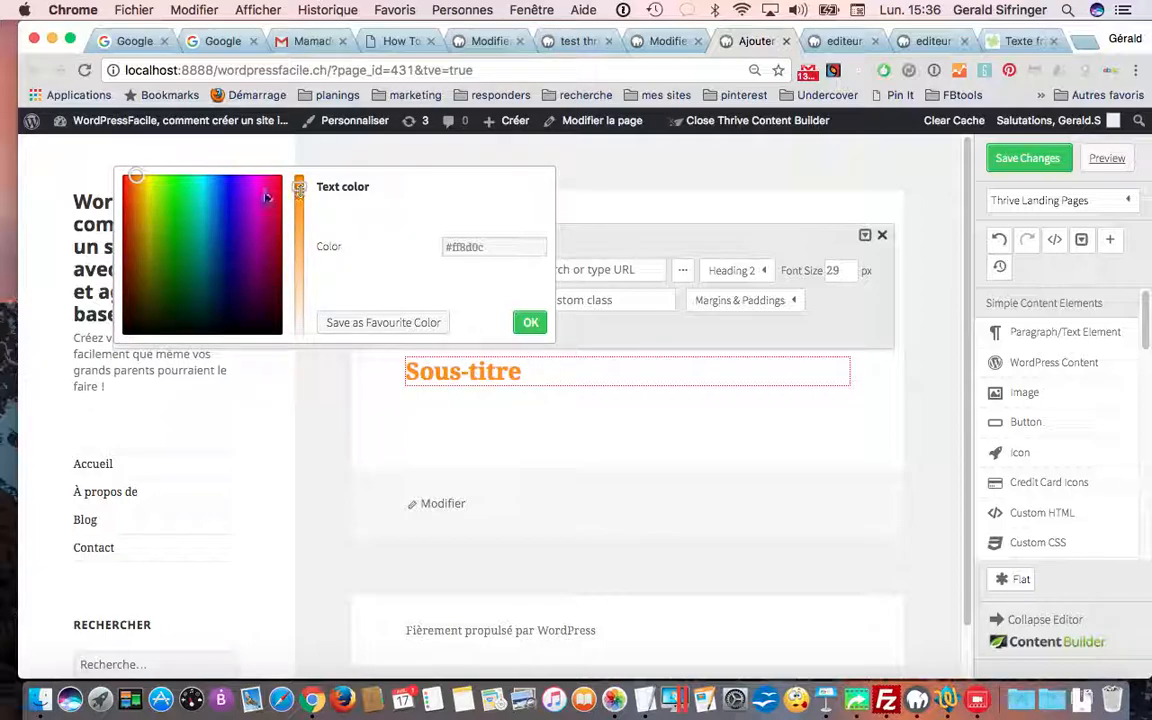
pyautogui.moveTo(134, 180)
pyautogui.mouseDown()
pyautogui.moveTo(183, 194)
pyautogui.moveTo(147, 193)
pyautogui.moveTo(180, 200)
pyautogui.moveTo(152, 183)
pyautogui.mouseUp()
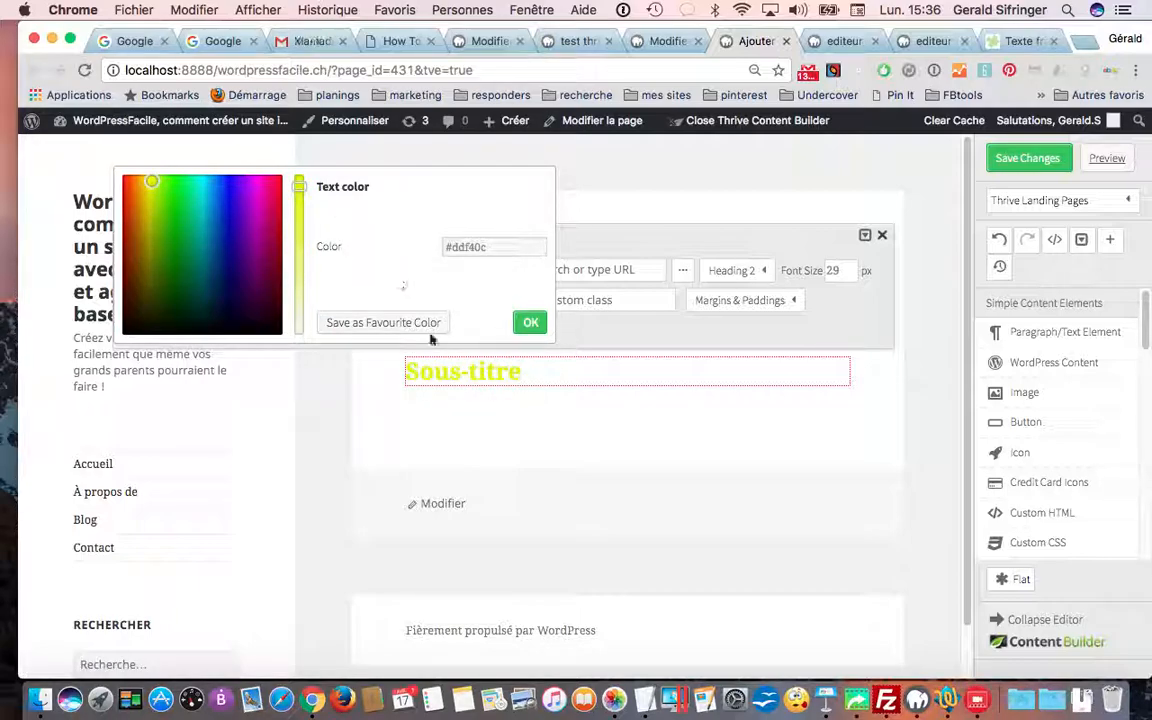
pyautogui.click(530, 322)
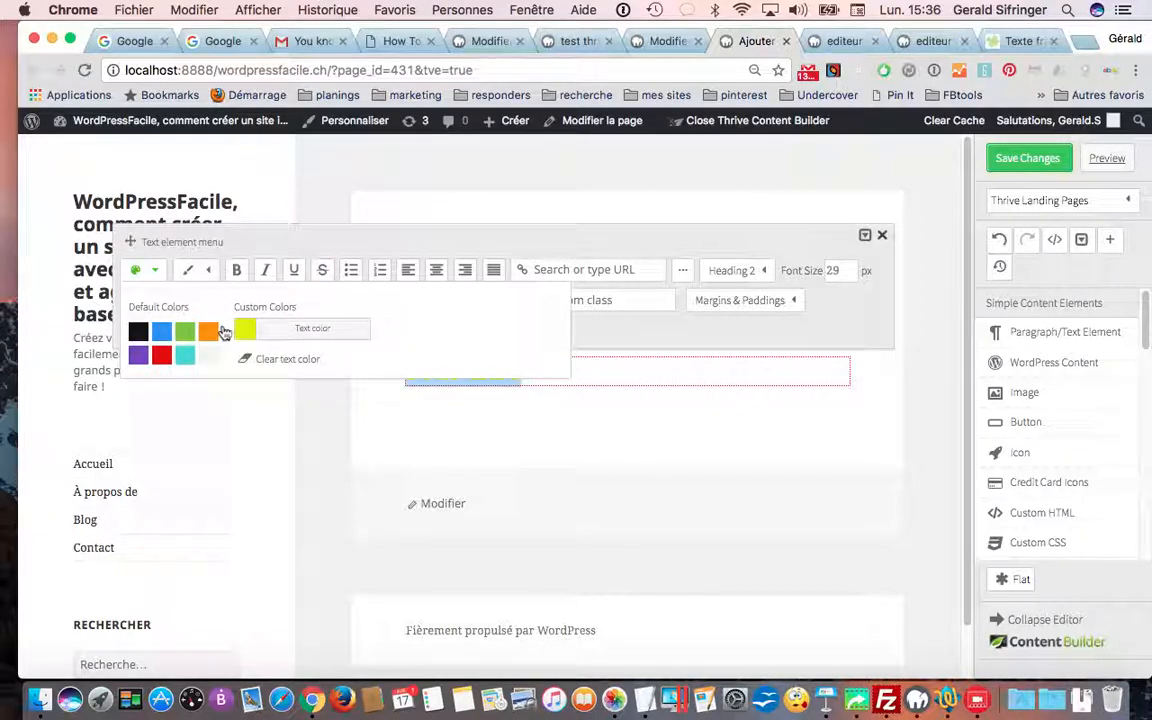
# Apply the default green text colour to the "Sous-titre" heading and finish editing it
pyautogui.click(184, 331)
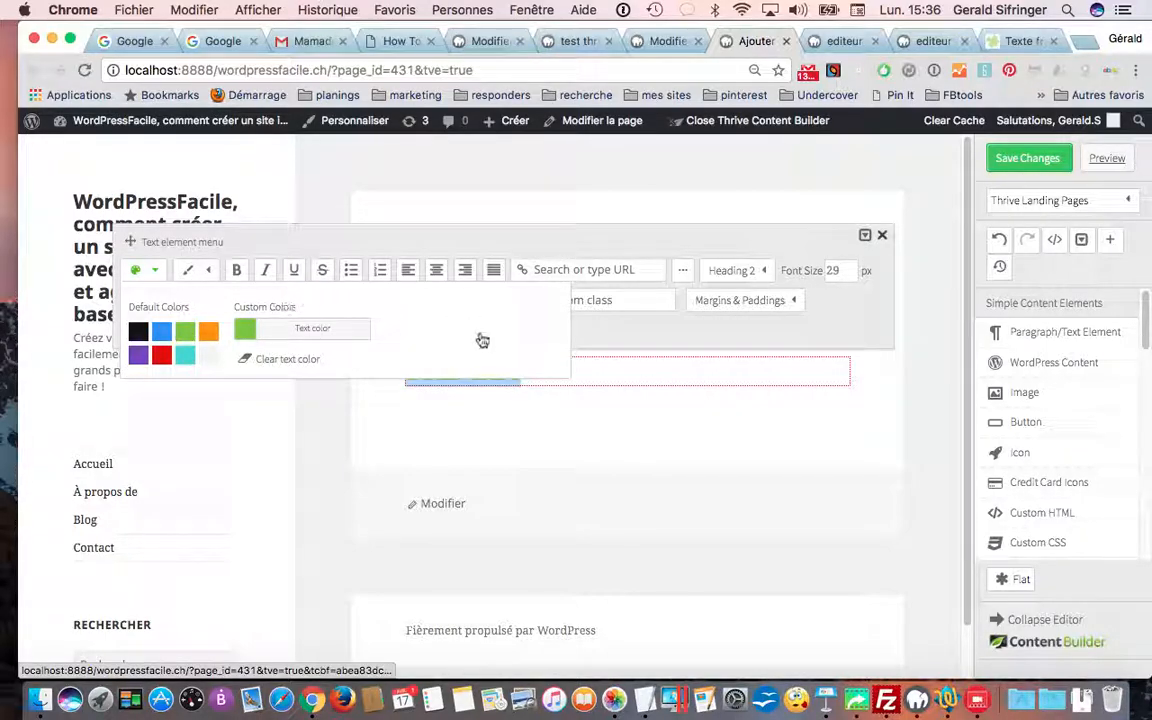
pyautogui.click(489, 424)
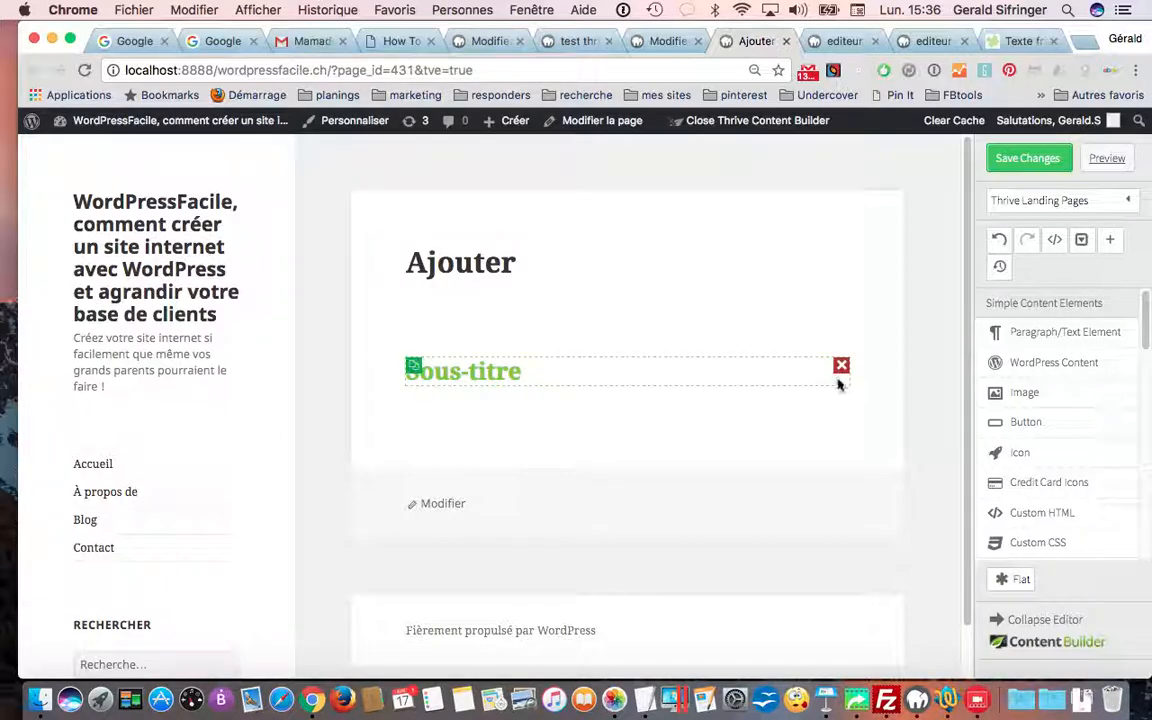
# Insert a three-column layout (1/3, 1/3, 1/3) below the "Sous-titre" heading
pyautogui.scroll(-1, 1040, 413)
pyautogui.scroll(-8, 1040, 413)
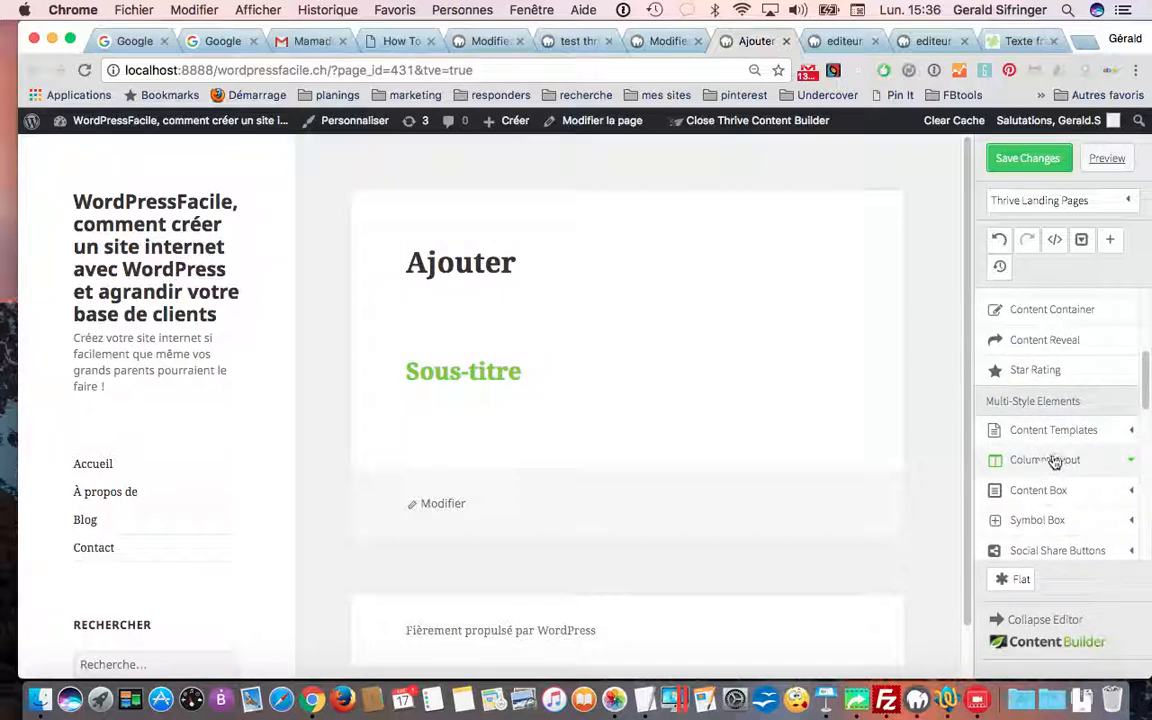
pyautogui.click(1059, 461)
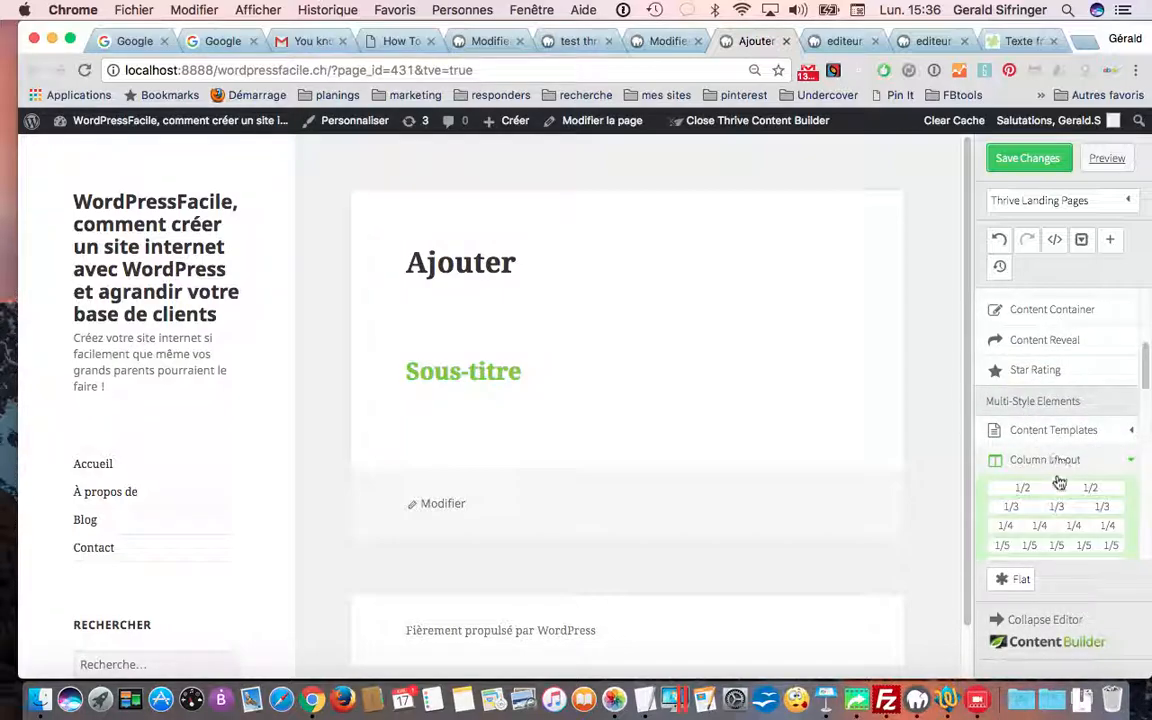
pyautogui.click(1058, 506)
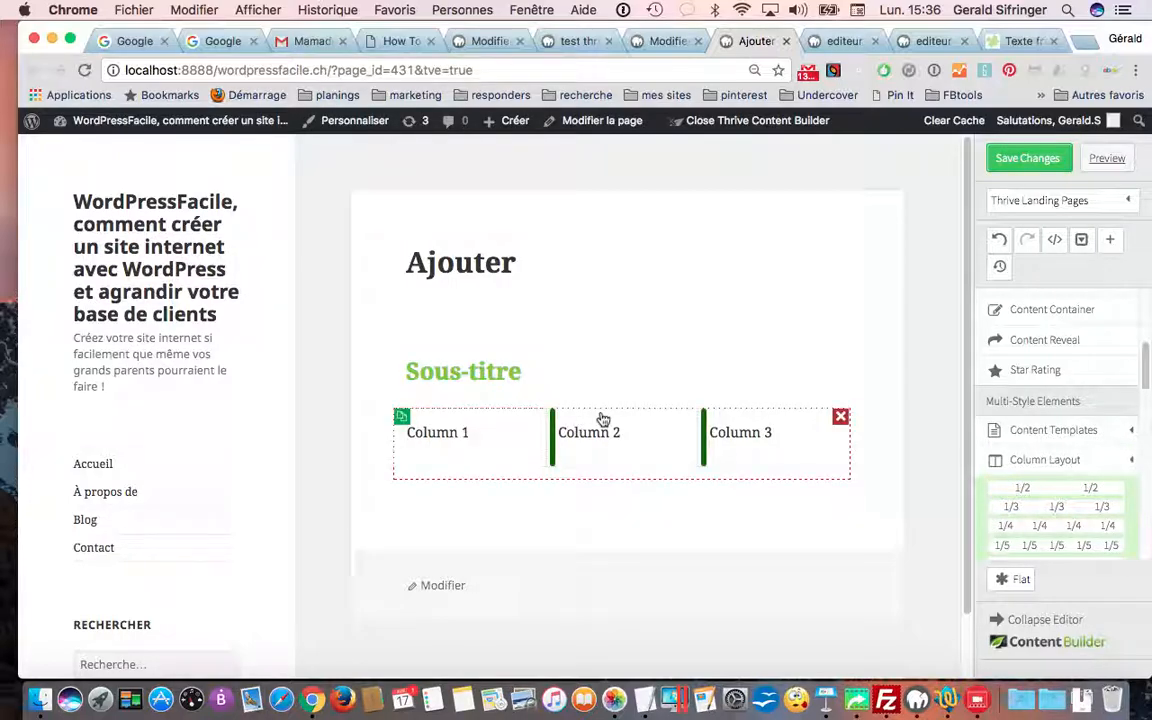
pyautogui.click(629, 489)
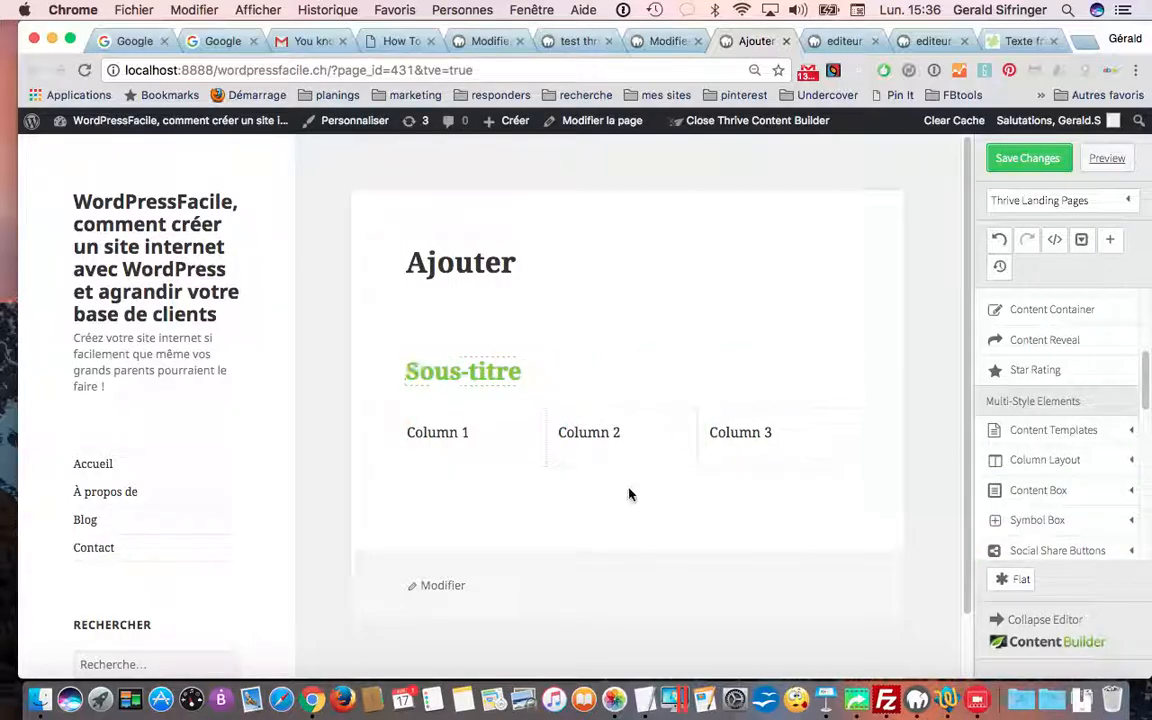
# Replace the placeholder text in each of the three columns with the copied paragraph beginning "Florence venait d’avouer"
pyautogui.moveTo(633, 480)
pyautogui.mouseDown()
pyautogui.moveTo(635, 416)
pyautogui.moveTo(619, 364)
pyautogui.moveTo(620, 478)
pyautogui.moveTo(622, 463)
pyautogui.mouseUp()
pyautogui.click(454, 436)
pyautogui.moveTo(478, 438); pyautogui.dragTo(405, 436)
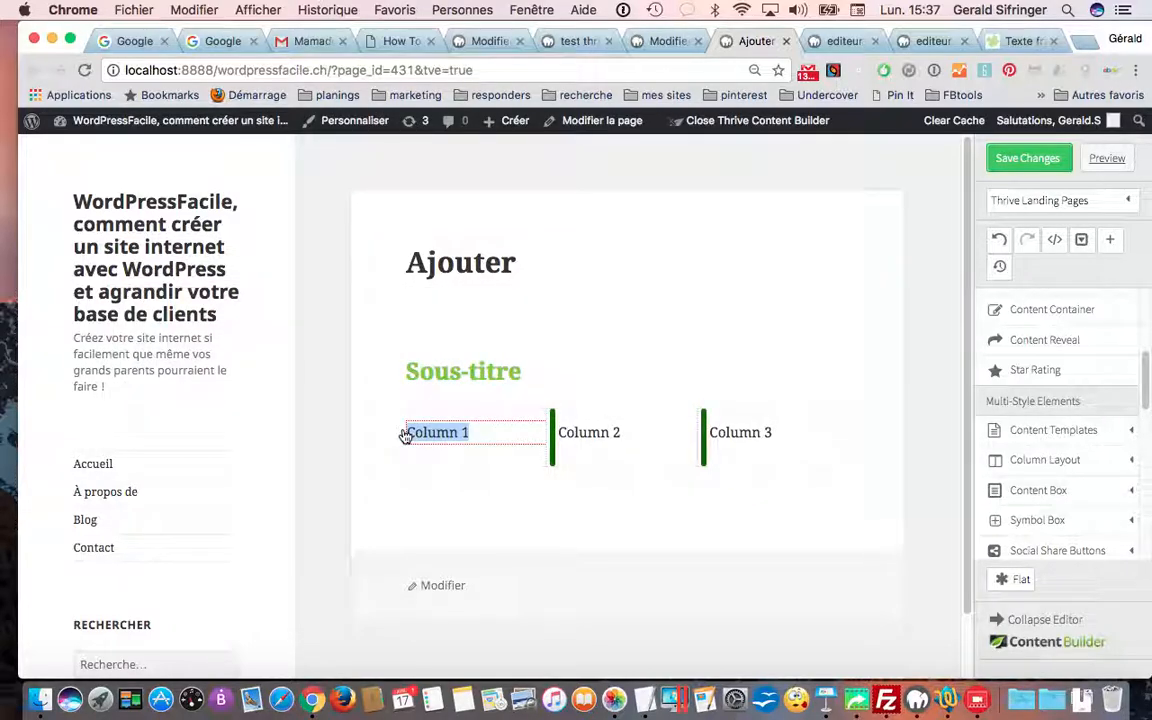
pyautogui.press('super+v')
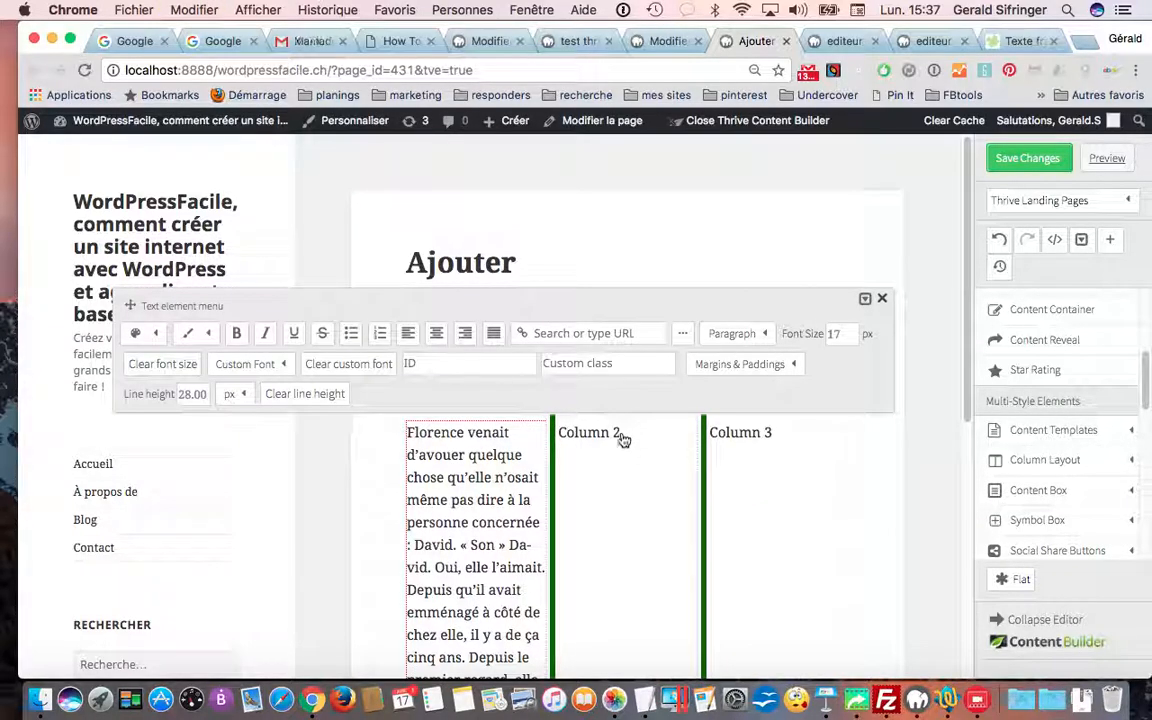
pyautogui.click(625, 437)
pyautogui.click(609, 436)
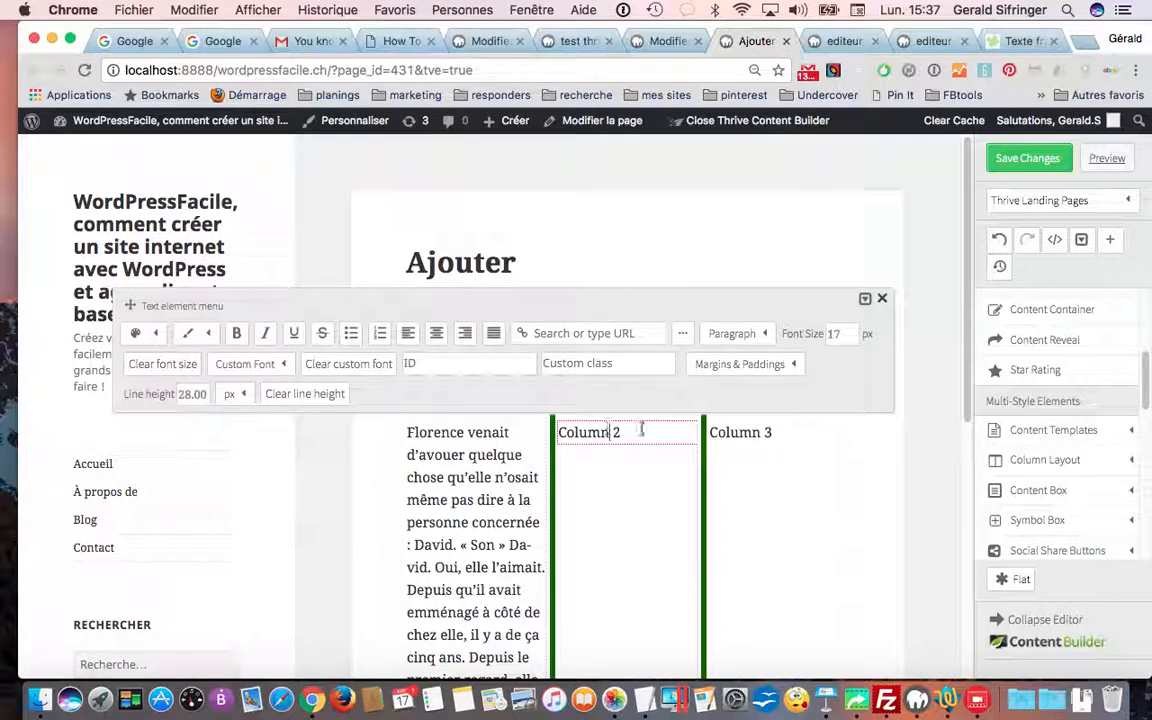
pyautogui.moveTo(642, 432); pyautogui.dragTo(575, 432)
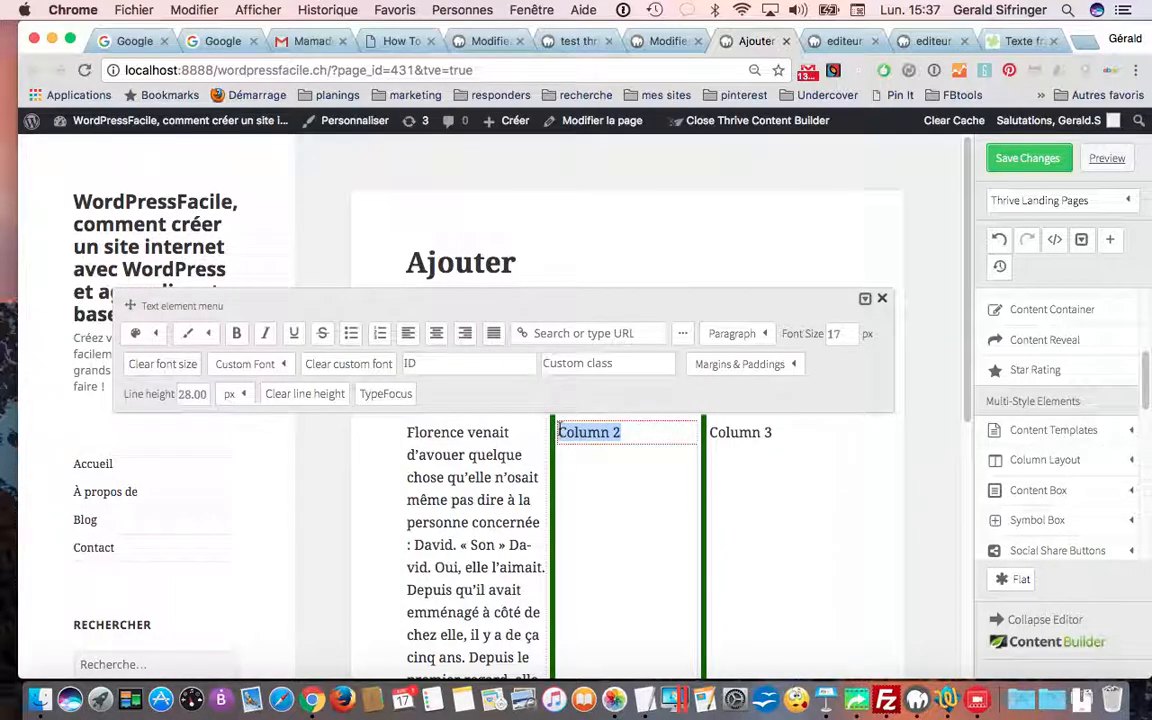
pyautogui.press('super+v')
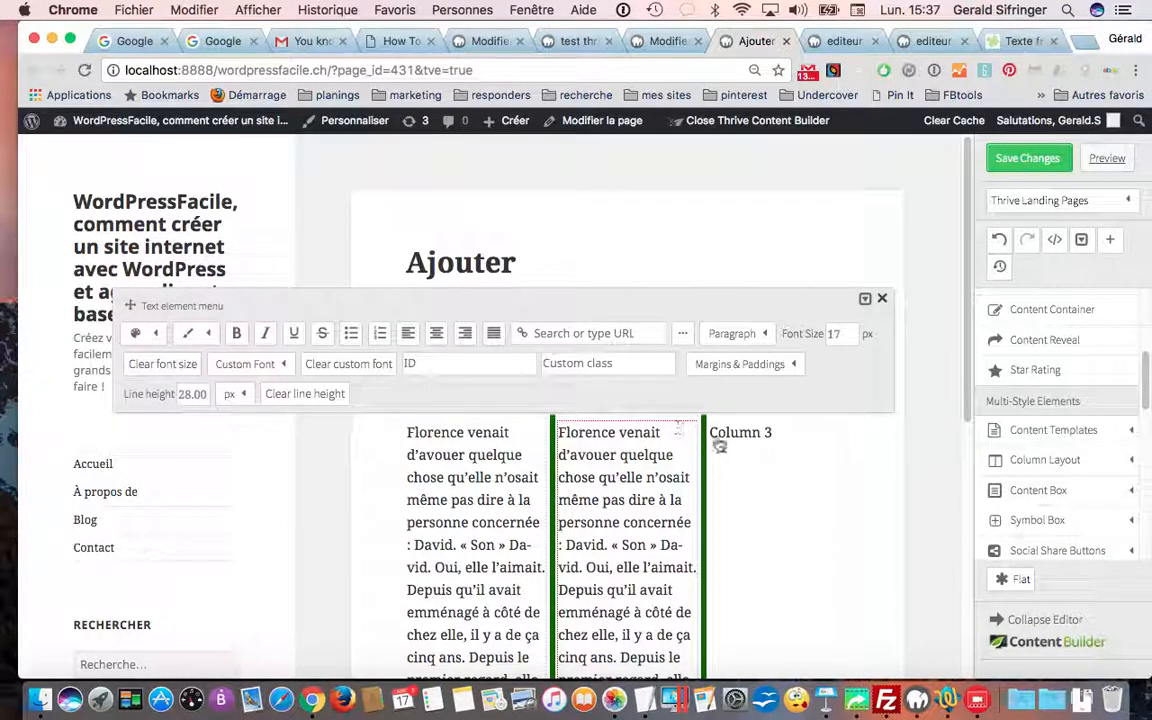
pyautogui.click(738, 434)
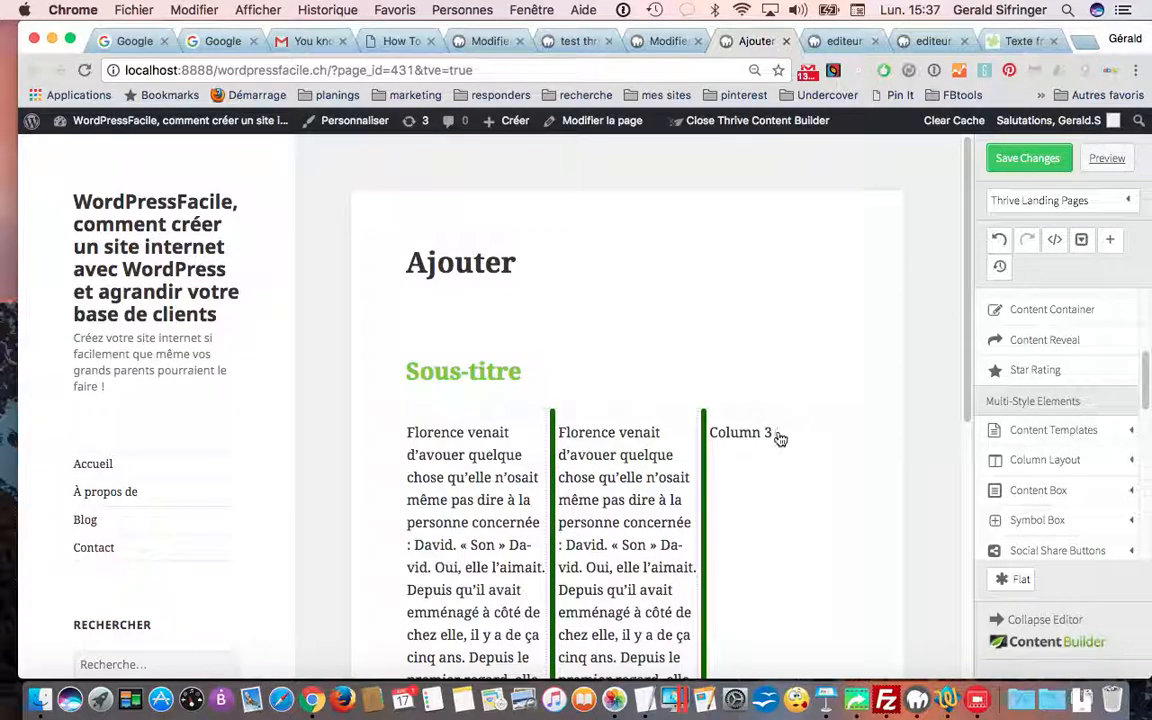
pyautogui.click(780, 434)
pyautogui.moveTo(779, 430); pyautogui.dragTo(717, 425)
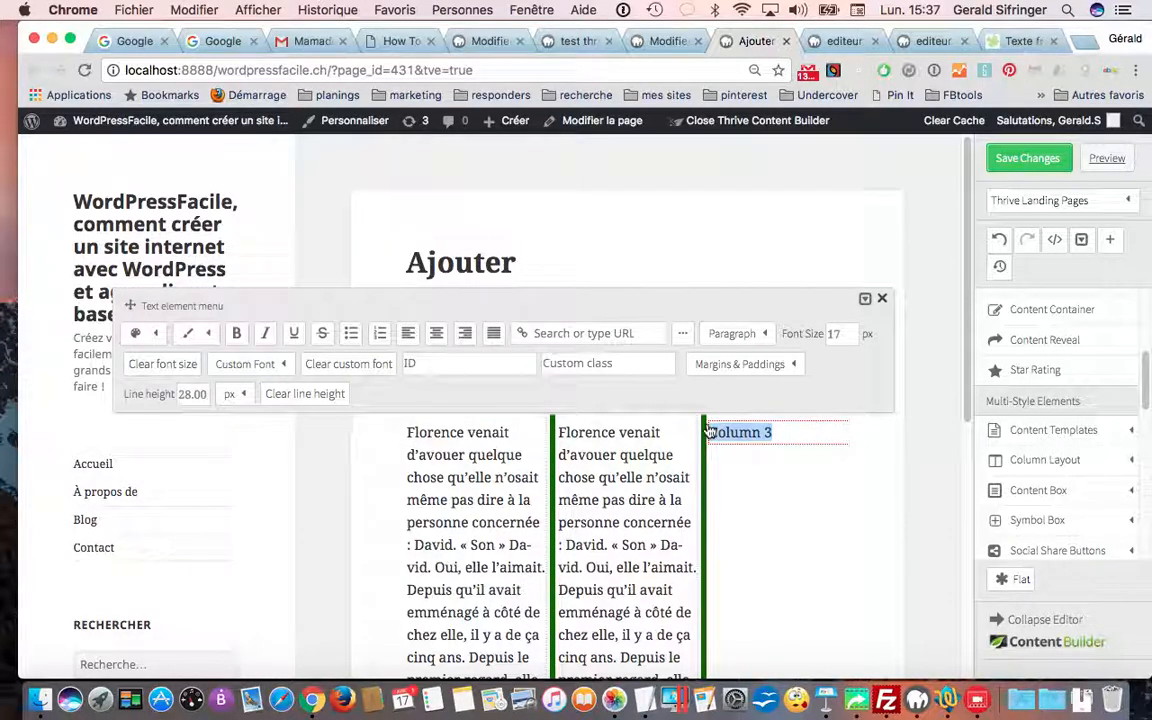
pyautogui.press('super+v')
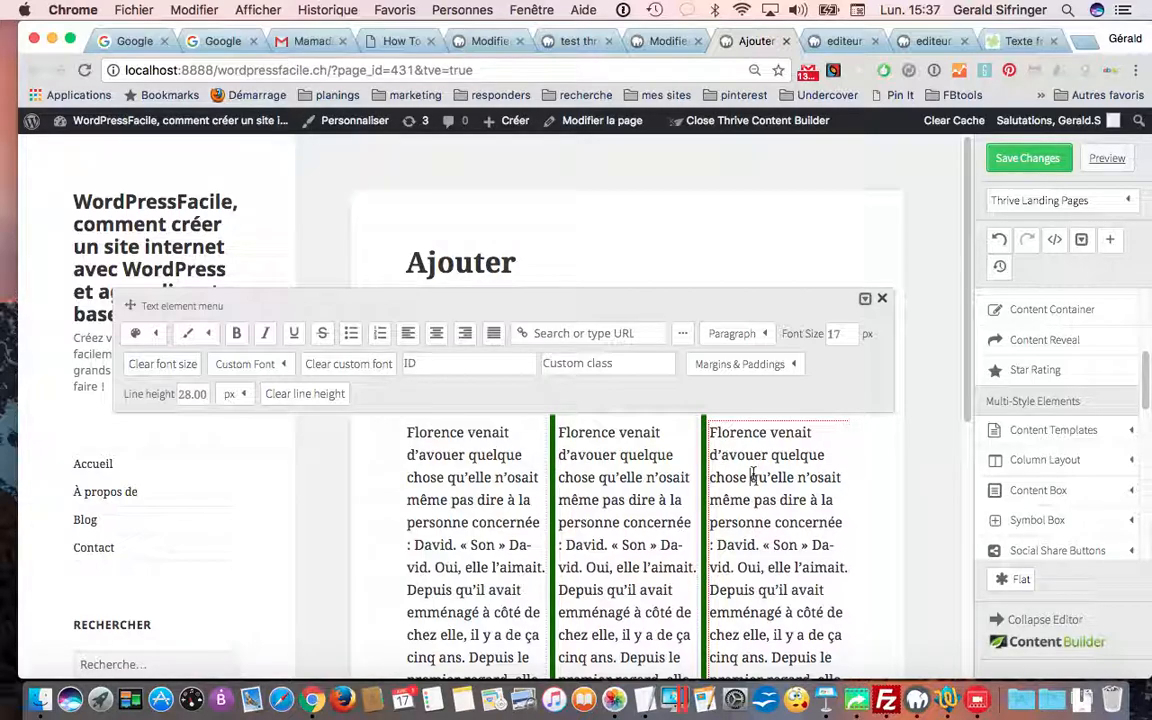
# Make the words "qu’elle n’osait même pas dire à la" bold in the third column
pyautogui.moveTo(751, 477); pyautogui.dragTo(813, 498)
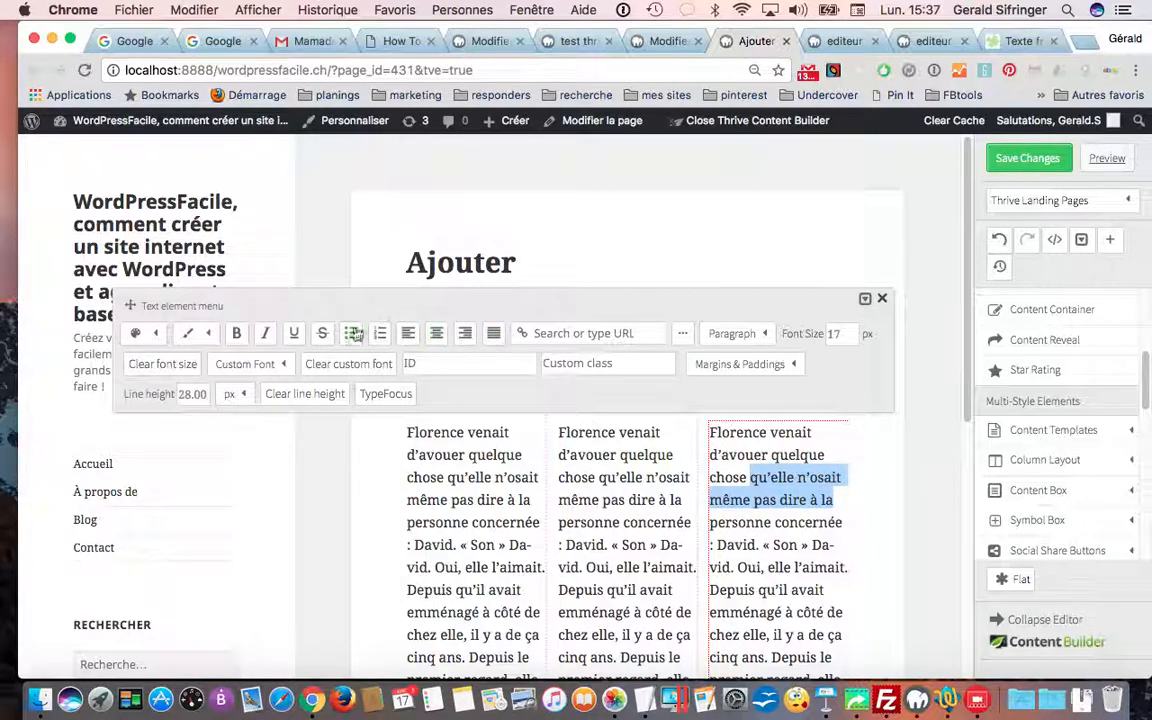
pyautogui.click(237, 333)
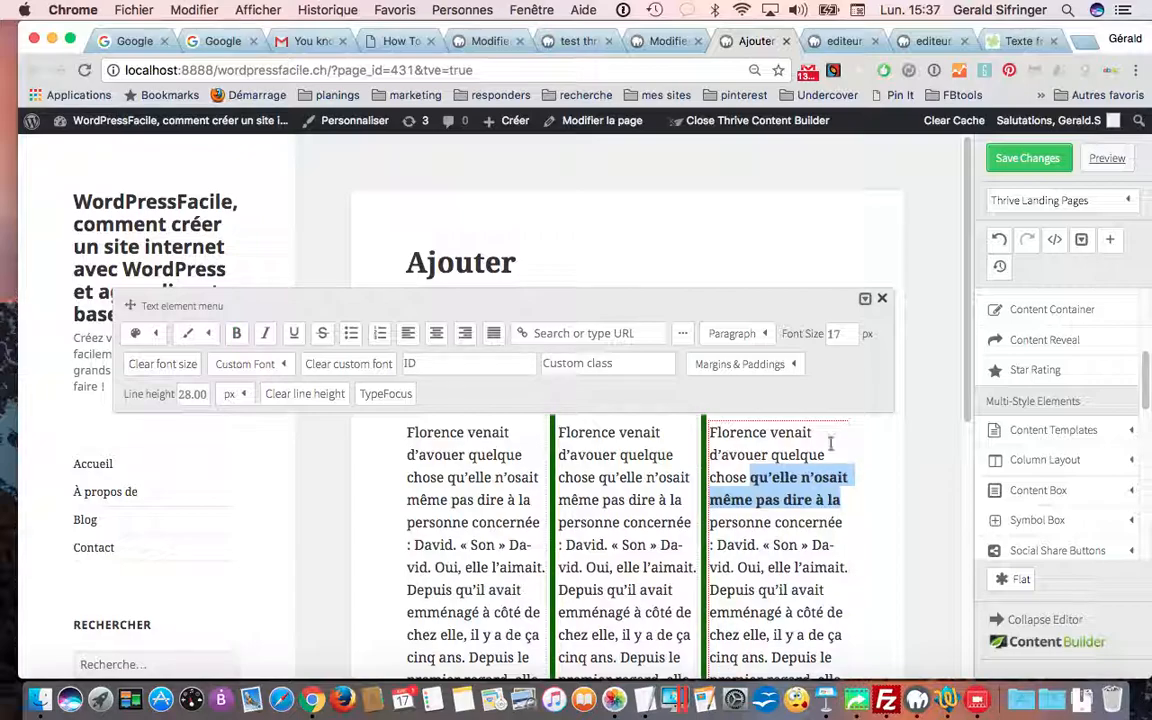
pyautogui.click(872, 520)
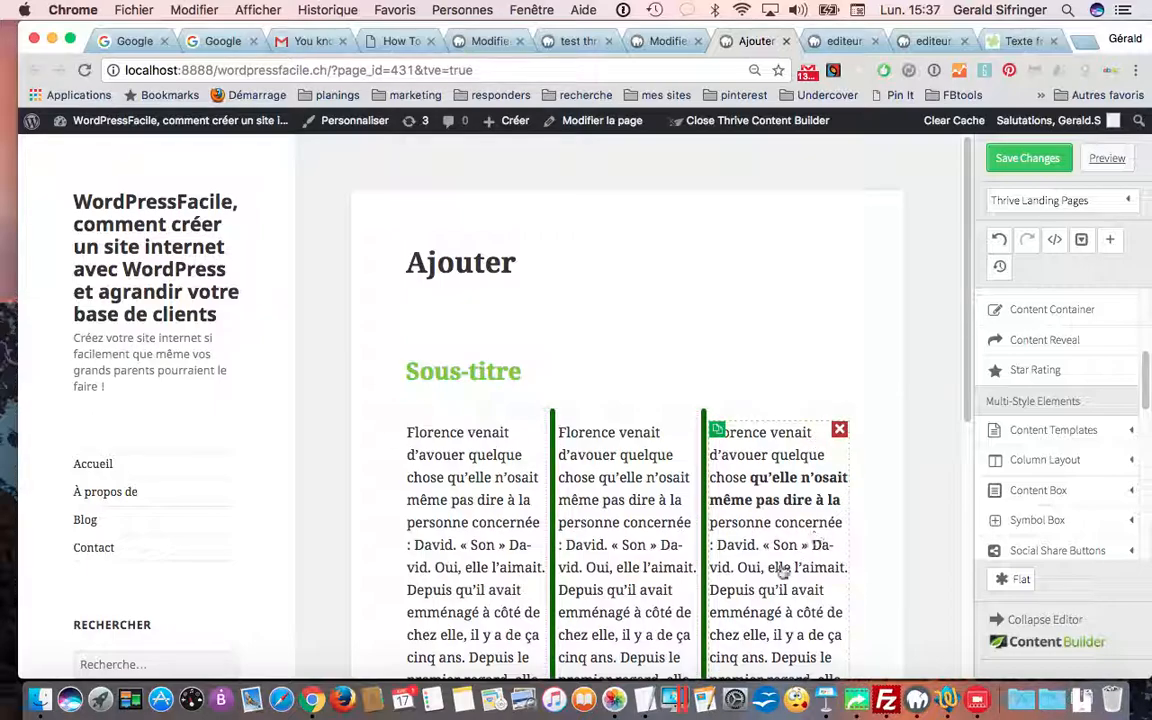
# Set the font size of the third column's paragraph to 22 px and review the enlarged text
pyautogui.click(763, 544)
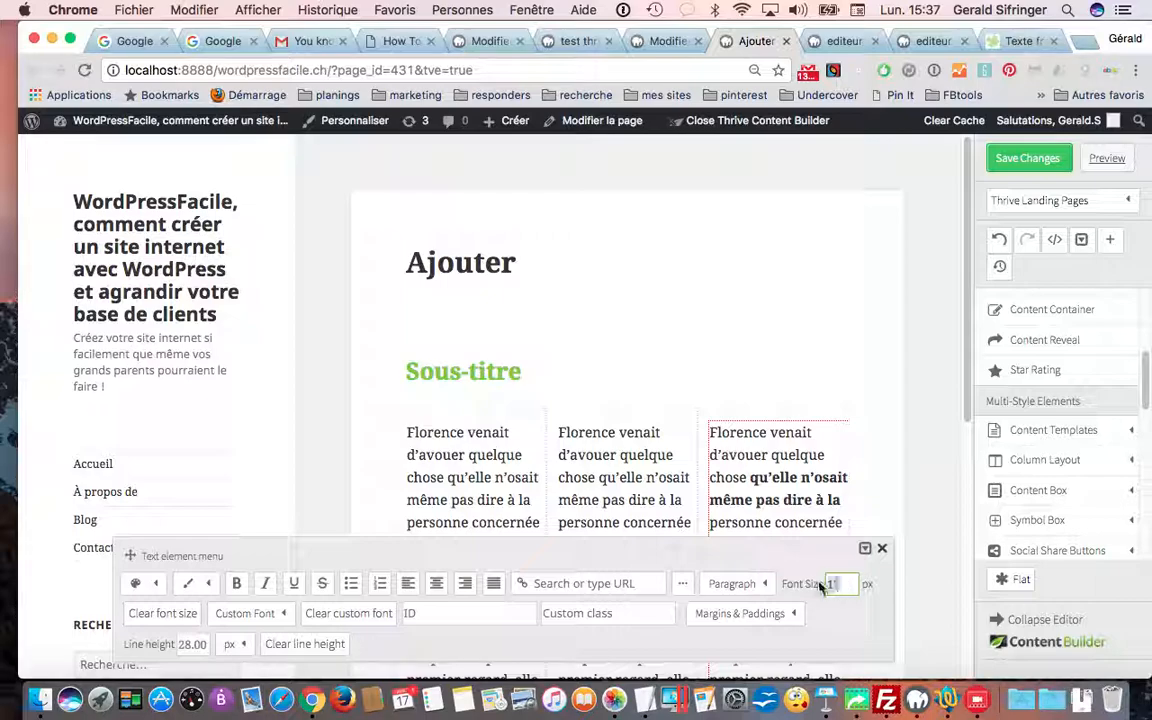
pyautogui.write('22')
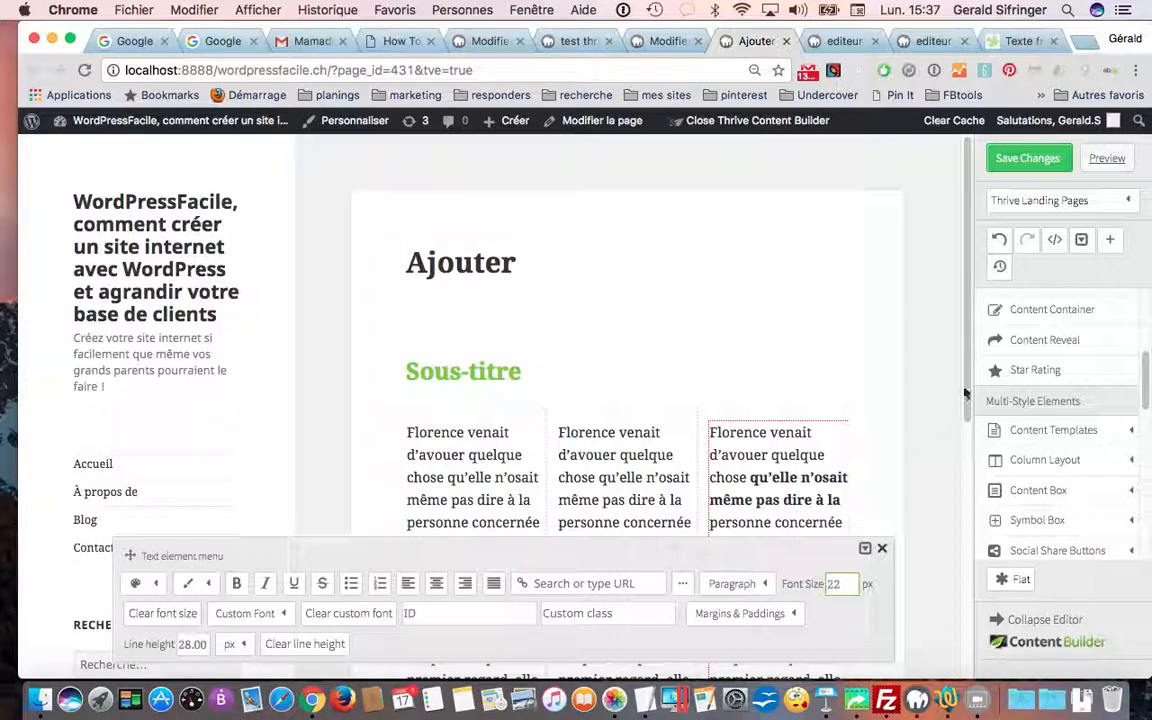
pyautogui.click(857, 374)
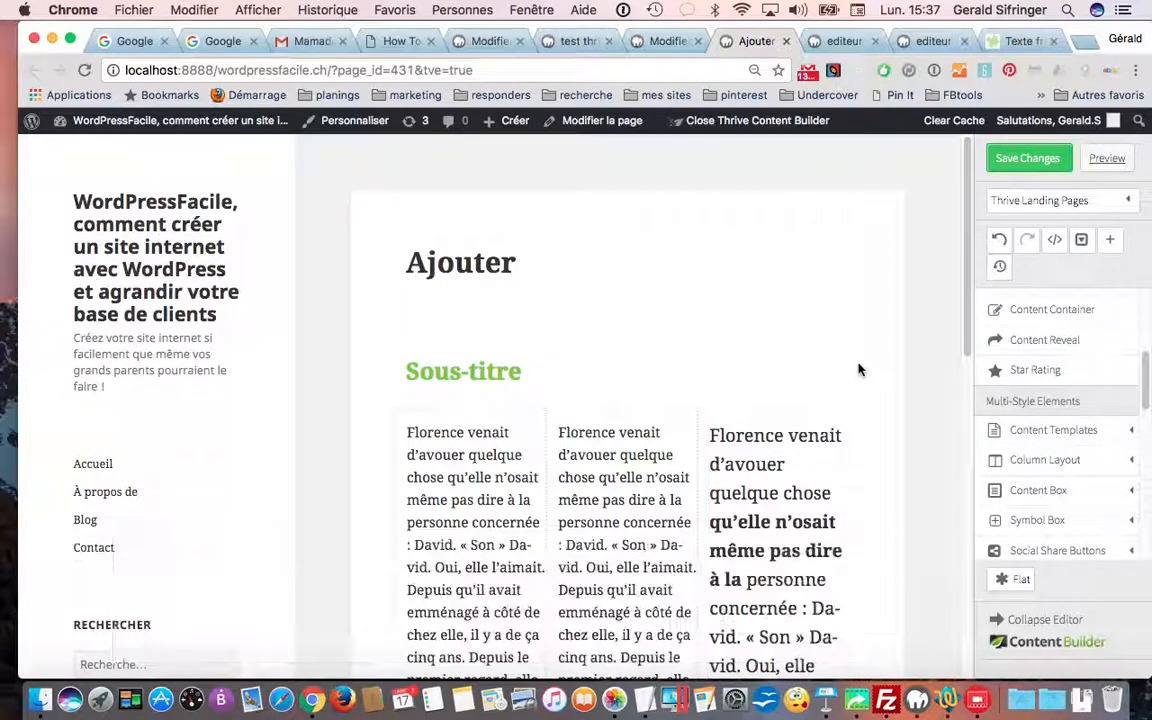
pyautogui.scroll(-10, 777, 592)
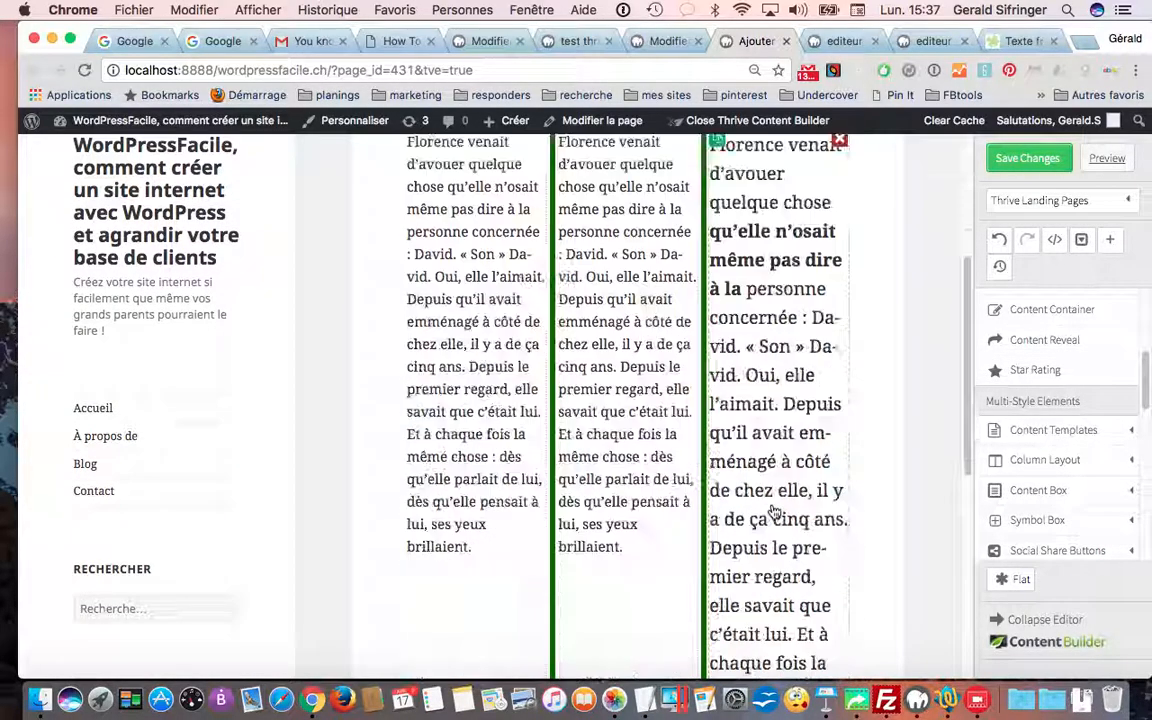
pyautogui.scroll(3, 775, 511)
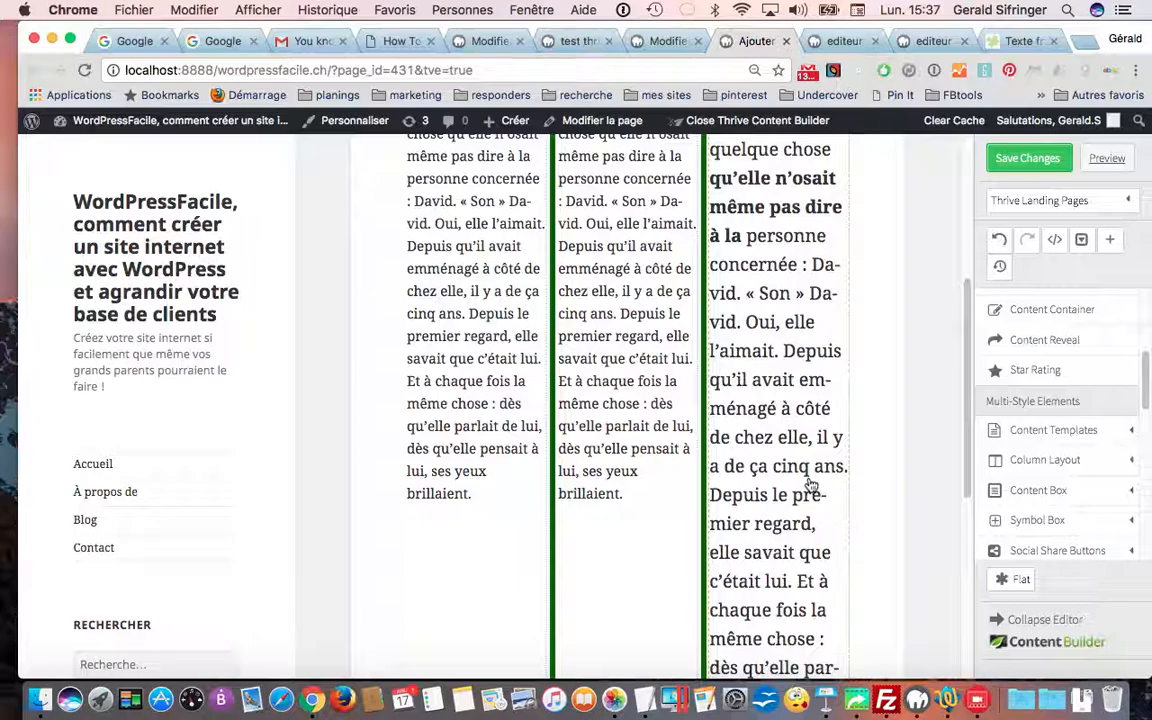
# Set the font size of the third column's paragraph to 17 px and close its text settings
pyautogui.click(811, 484)
pyautogui.moveTo(846, 524); pyautogui.dragTo(825, 528)
pyautogui.write('17')
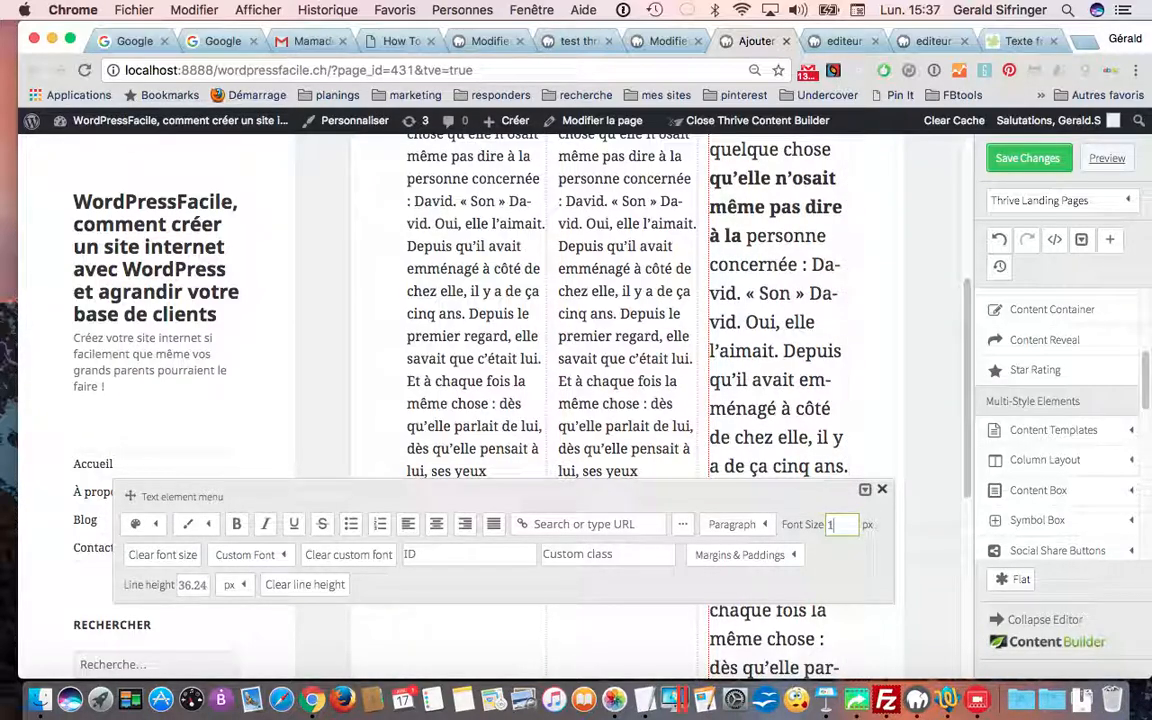
pyautogui.click(873, 517)
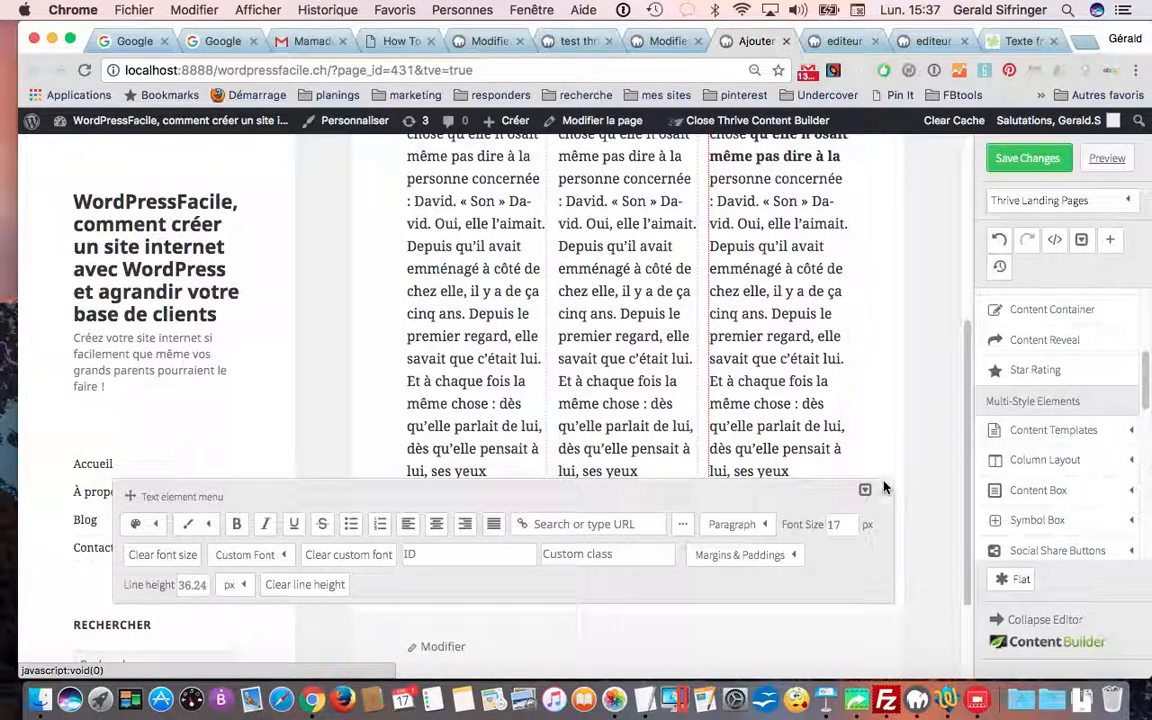
pyautogui.click(882, 489)
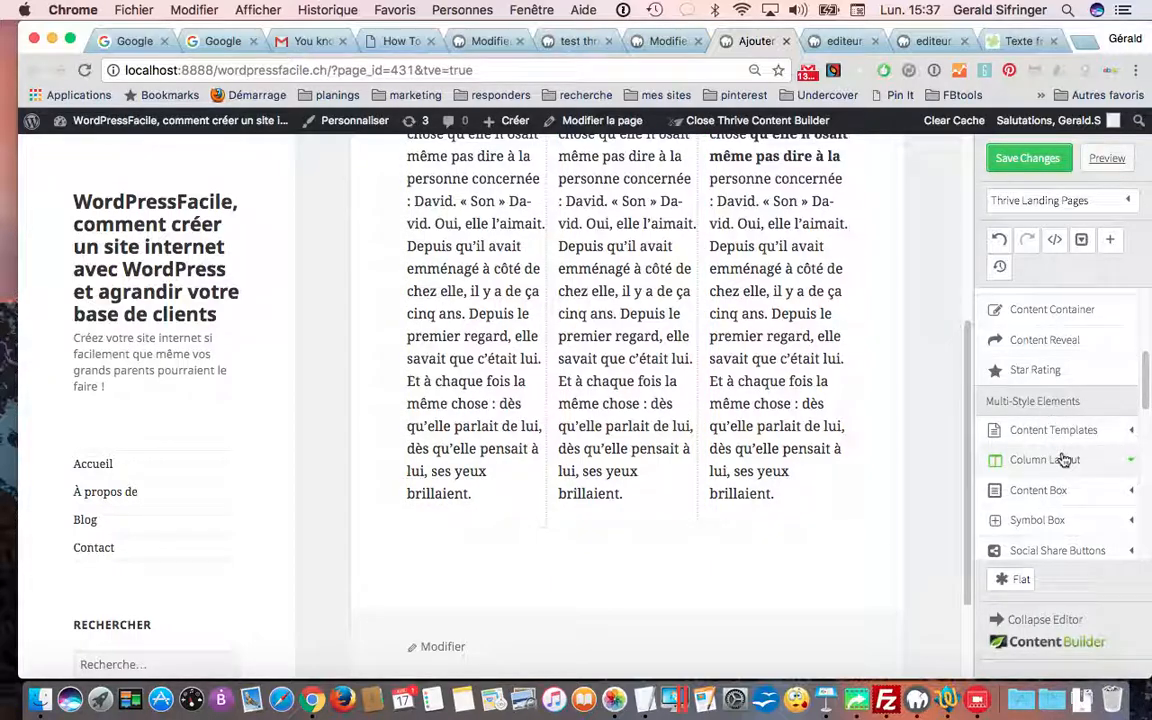
# Add a Button element below the three columns and open its settings
pyautogui.scroll(-5, 1058, 440)
pyautogui.scroll(10, 1063, 458)
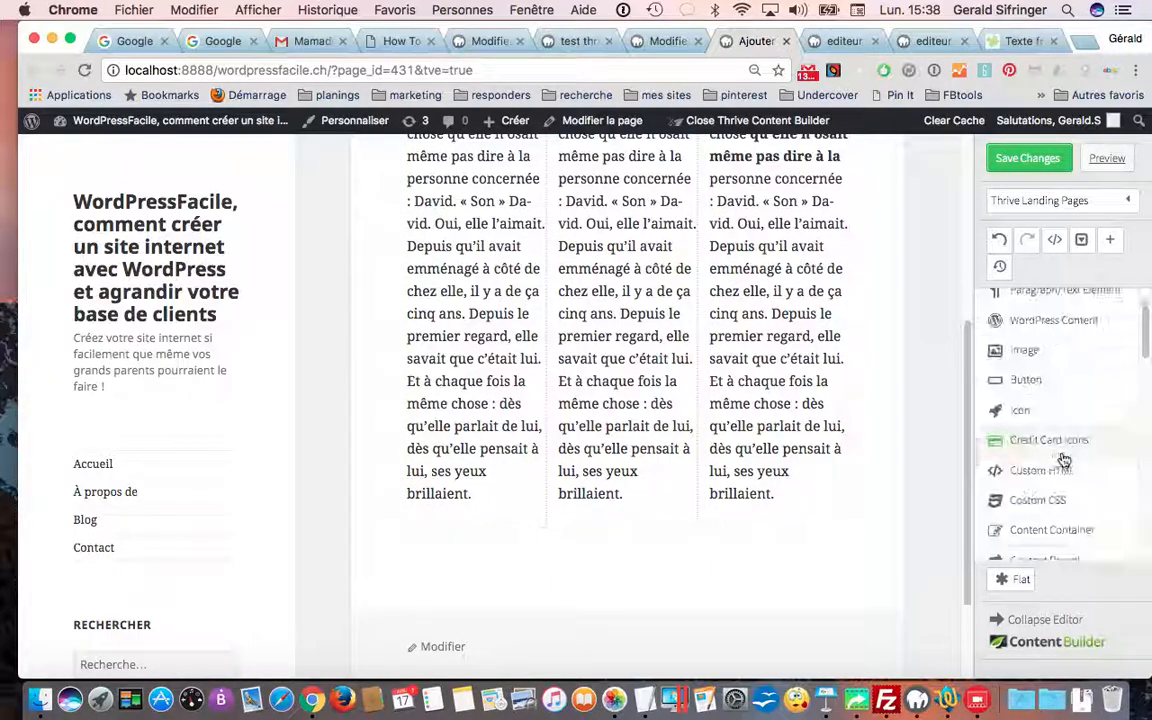
pyautogui.moveTo(1030, 380); pyautogui.dragTo(635, 597)
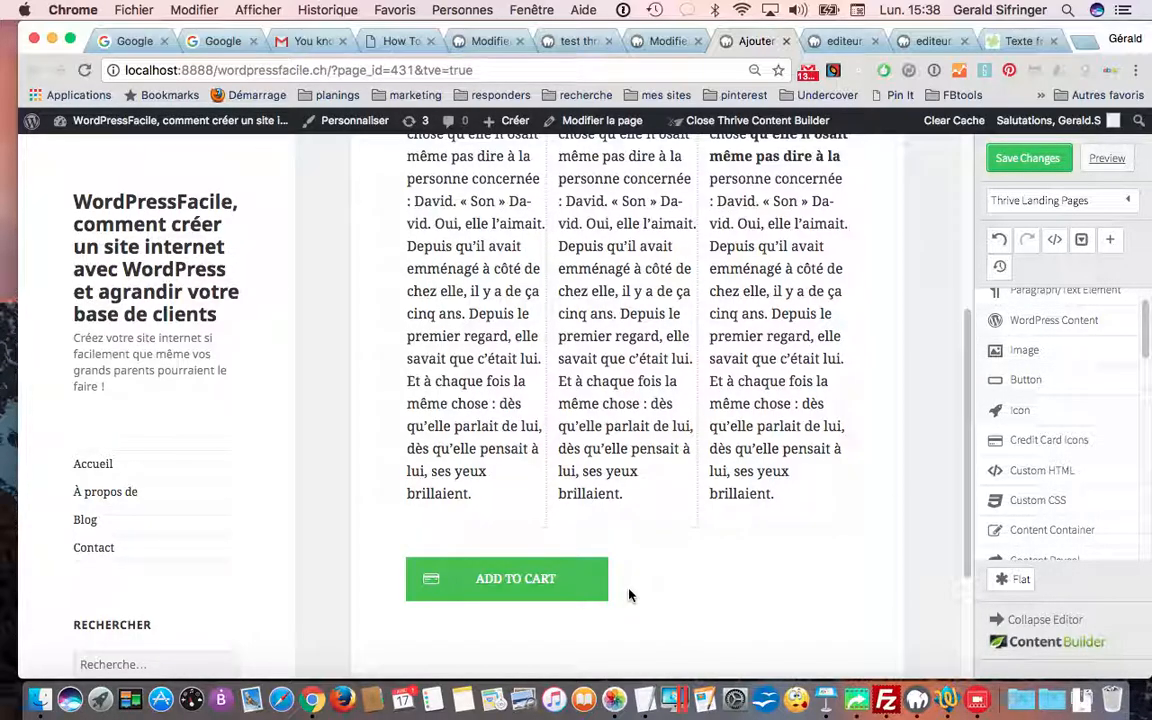
pyautogui.click(538, 580)
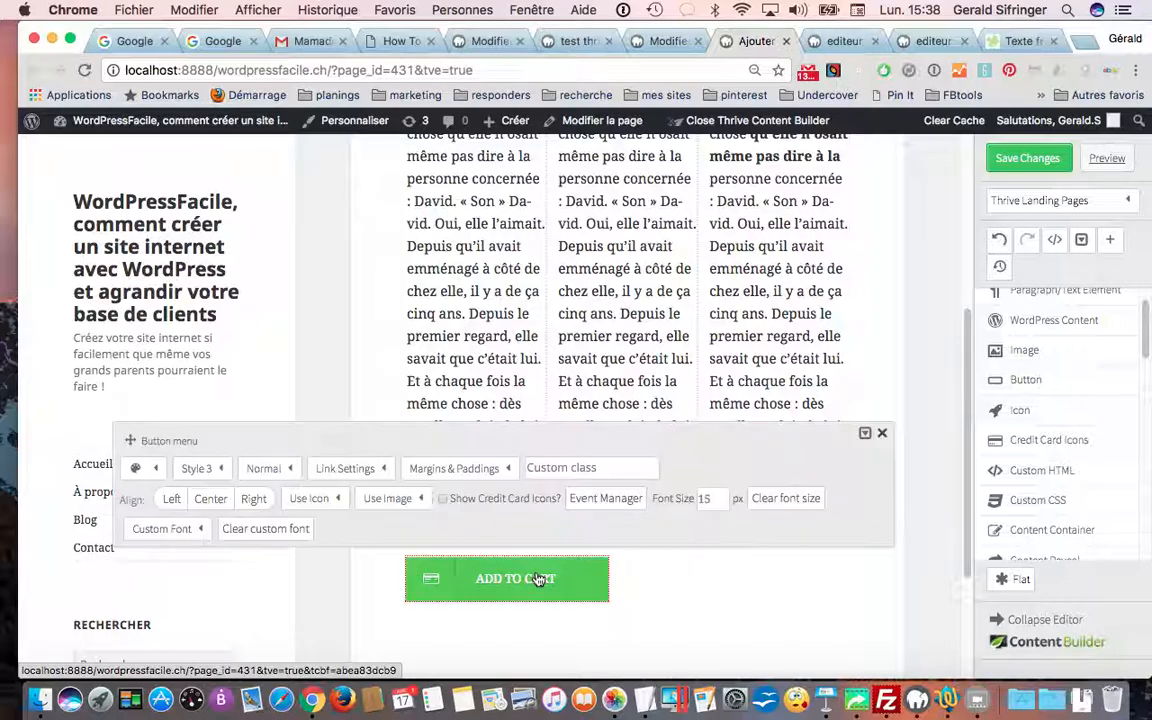
# Change the button's colour to the default orange and close its settings
pyautogui.click(160, 470)
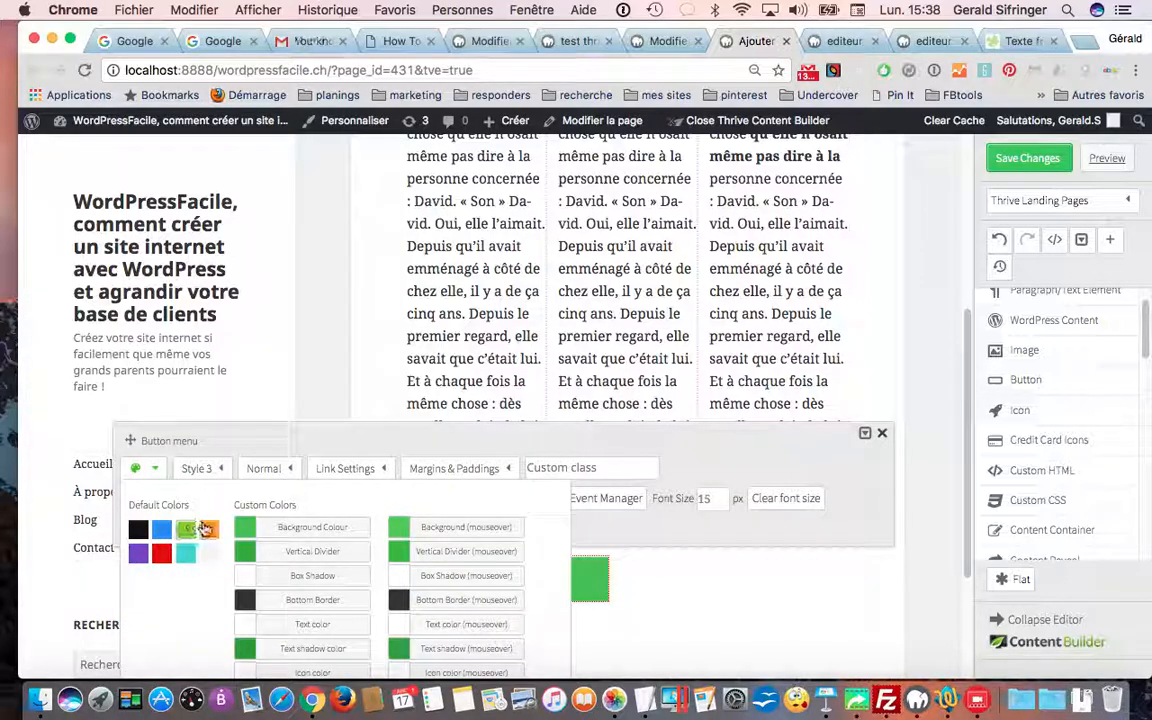
pyautogui.click(208, 529)
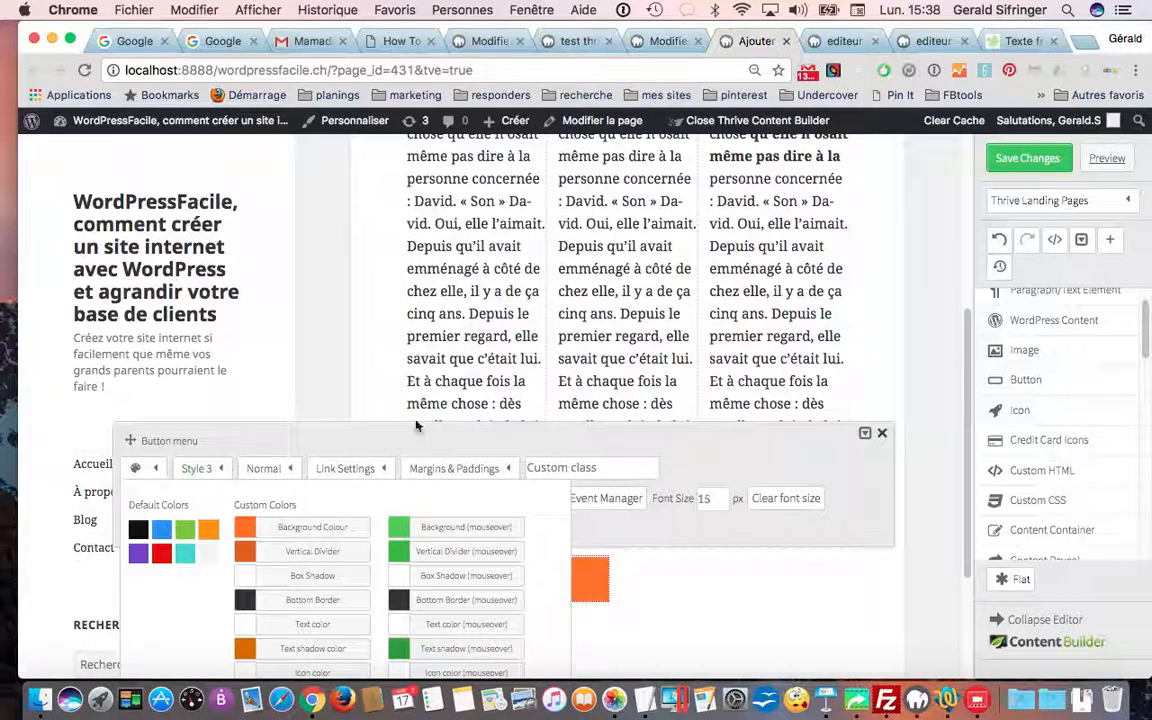
pyautogui.click(672, 601)
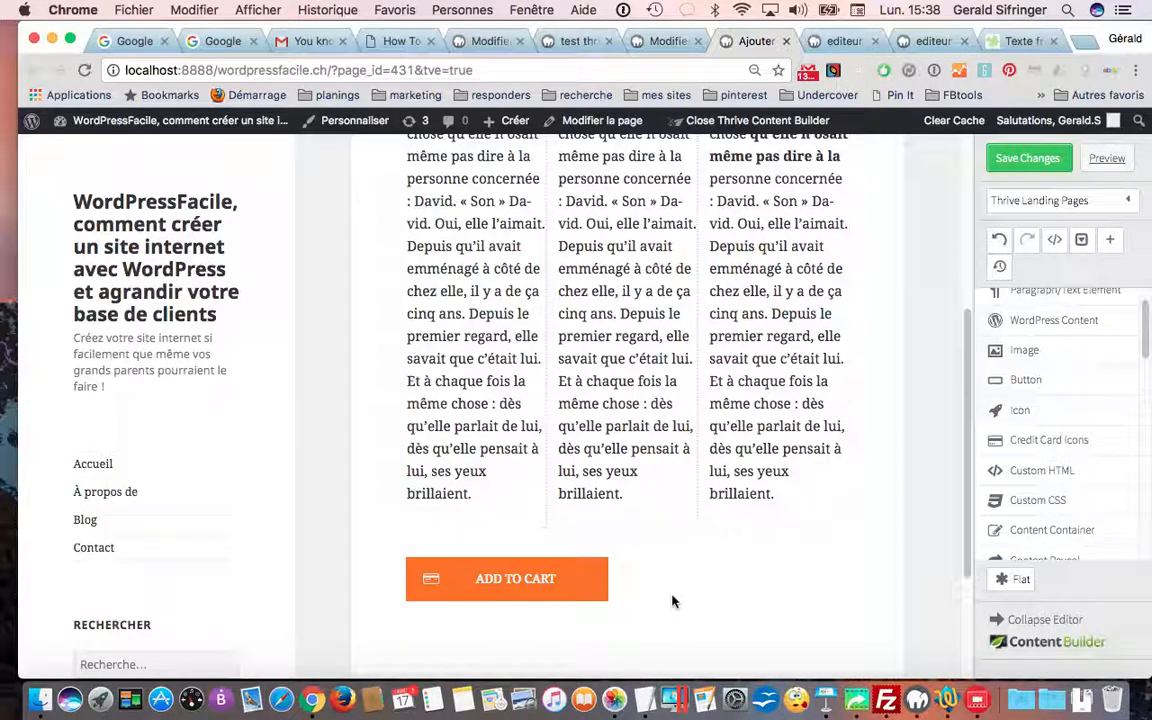
# Try Style 1 on the orange button and settle on Style 6
pyautogui.click(530, 580)
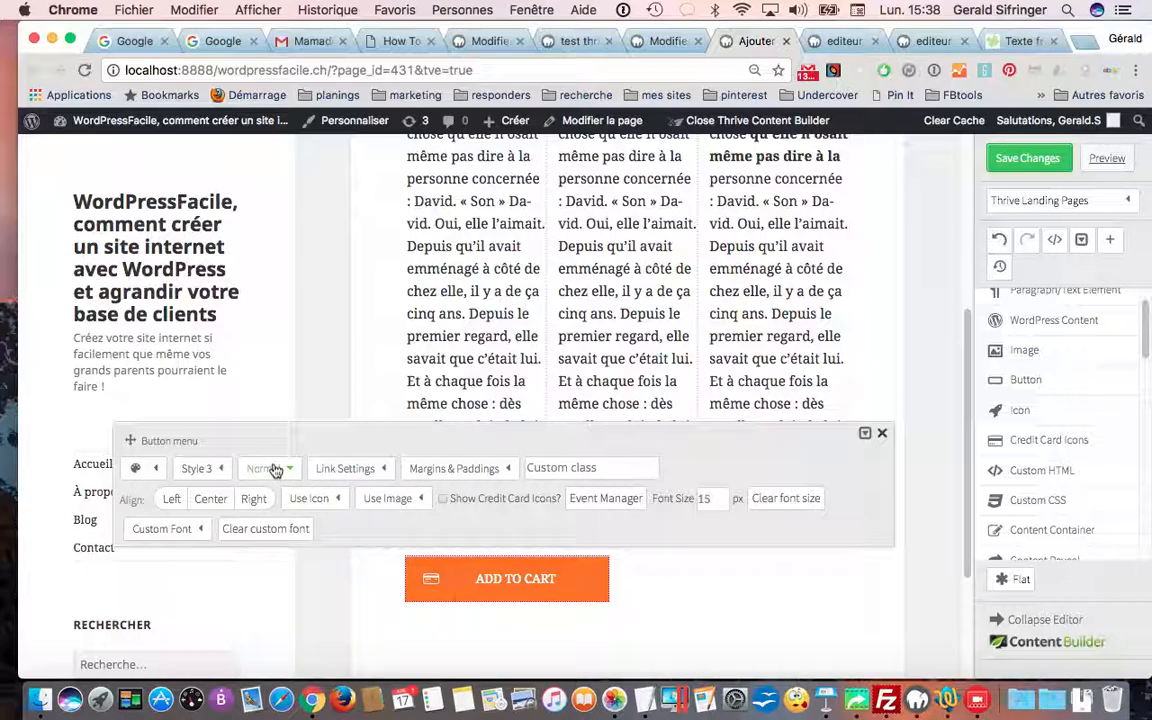
pyautogui.click(224, 469)
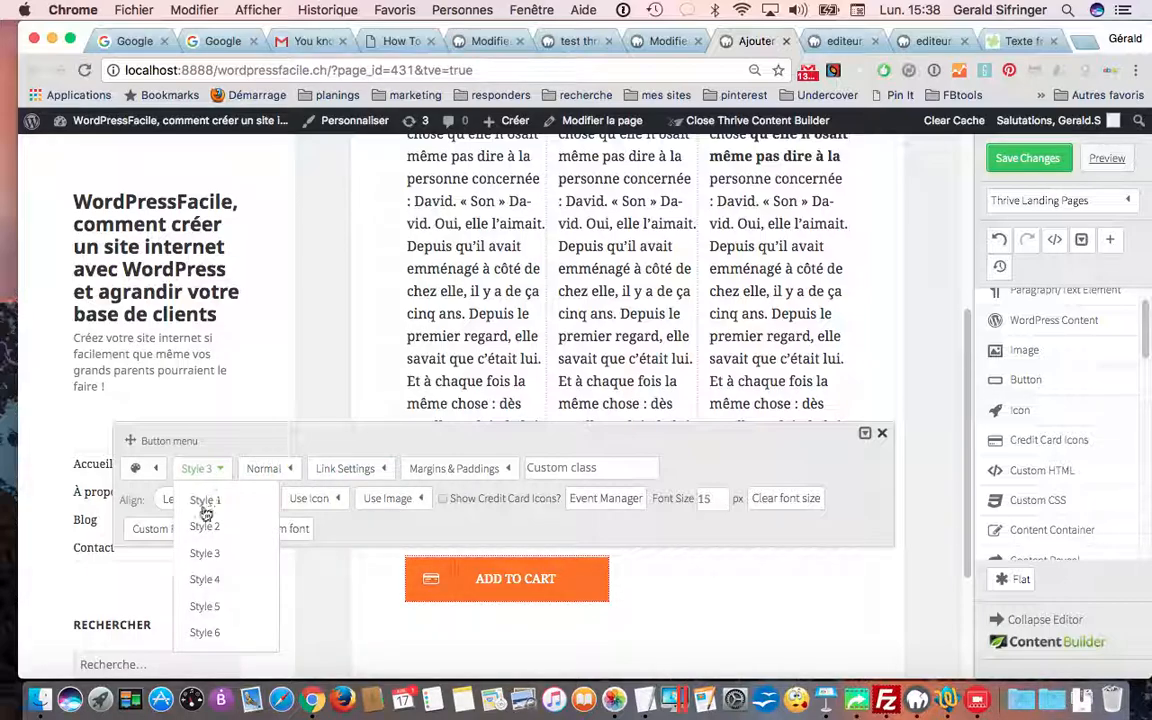
pyautogui.click(202, 500)
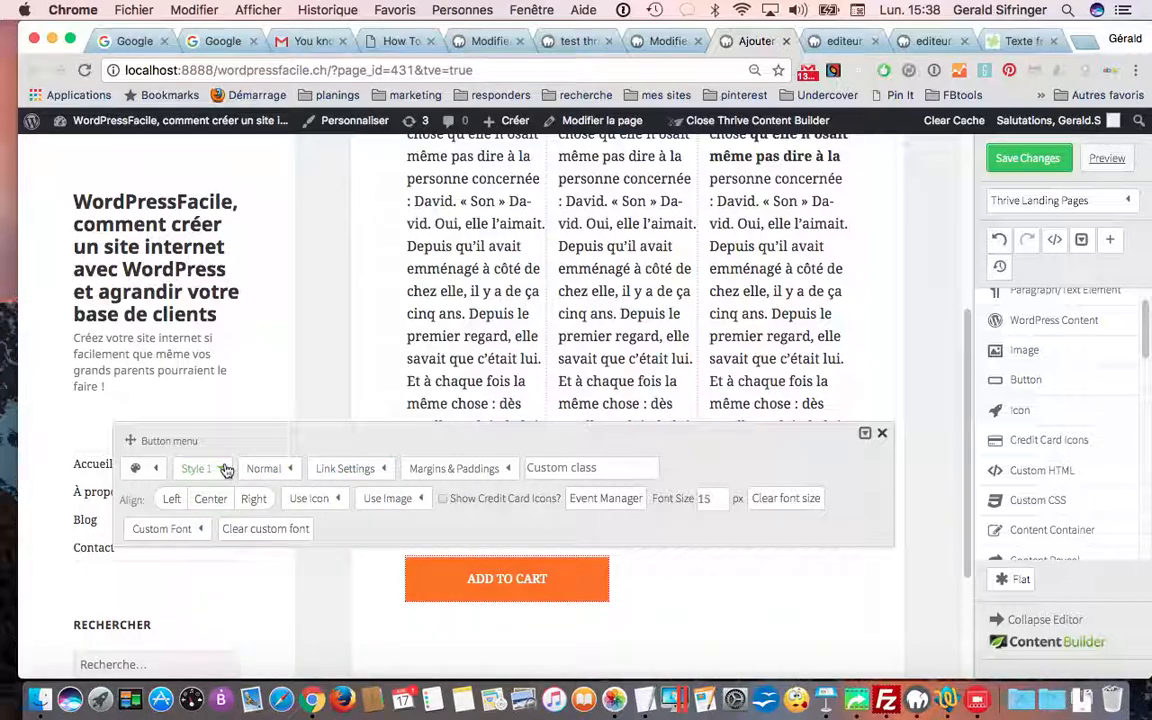
pyautogui.click(222, 469)
pyautogui.click(208, 632)
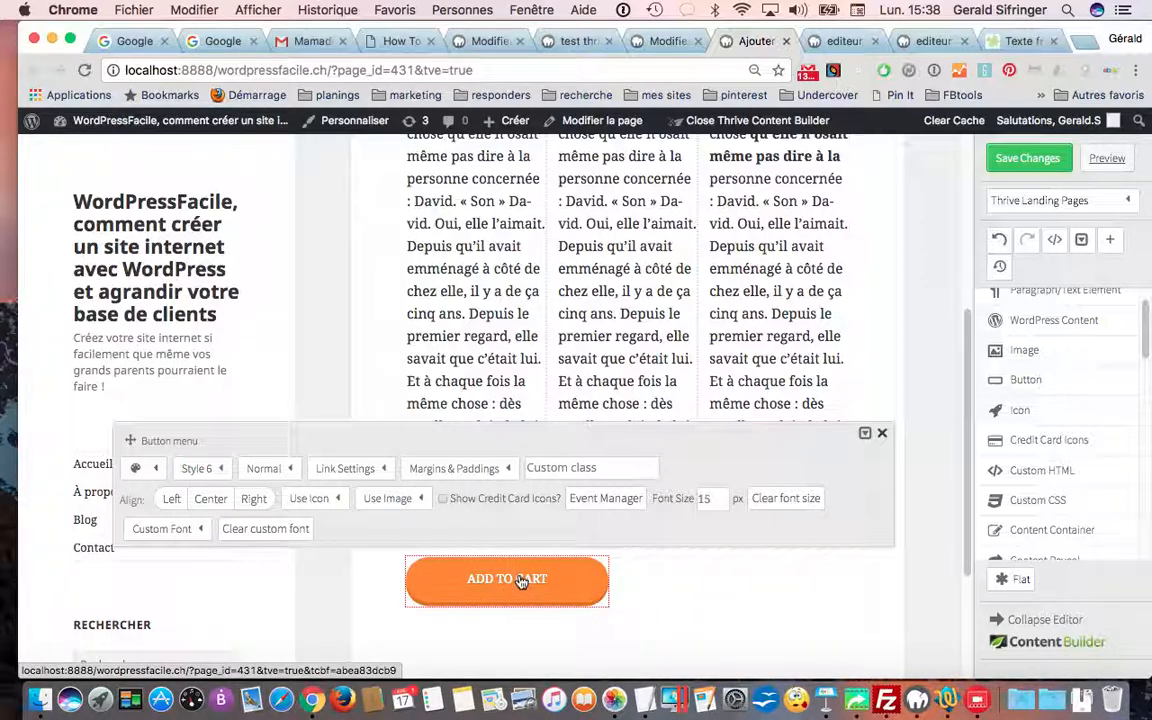
# Replace the button's text with "cliquez ici" in its link settings, leaving the URL as it is
pyautogui.click(383, 472)
pyautogui.moveTo(406, 527); pyautogui.dragTo(270, 513)
pyautogui.write('c')
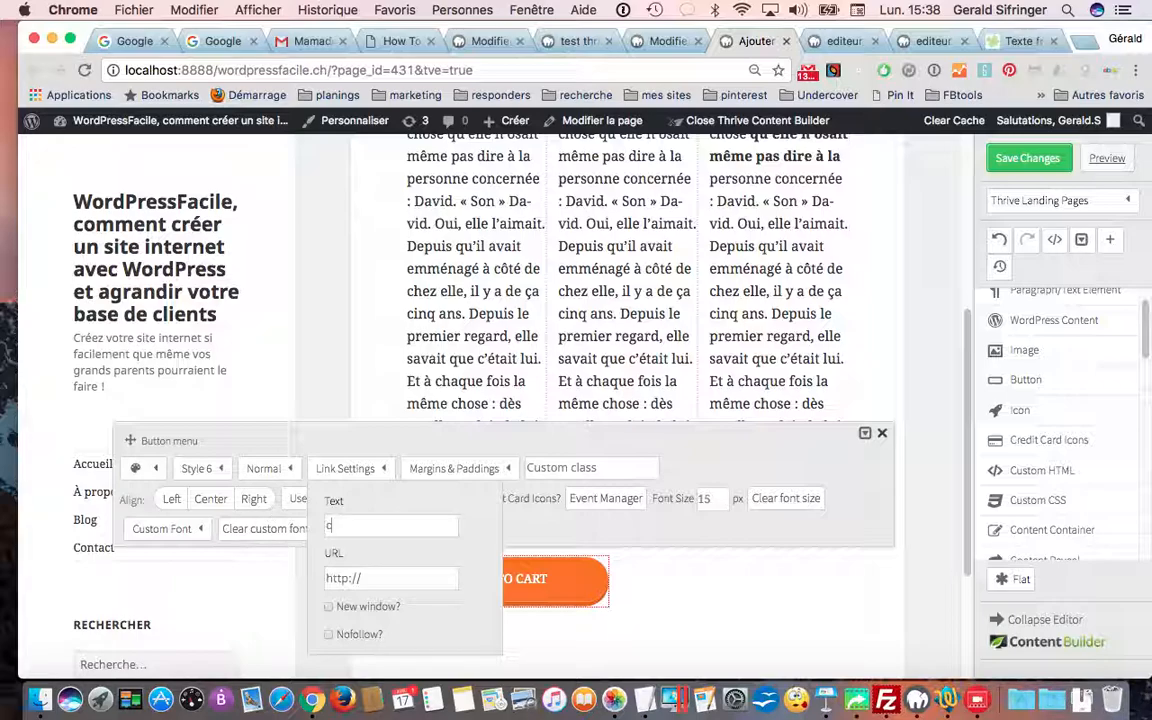
pyautogui.write('liquez ici')
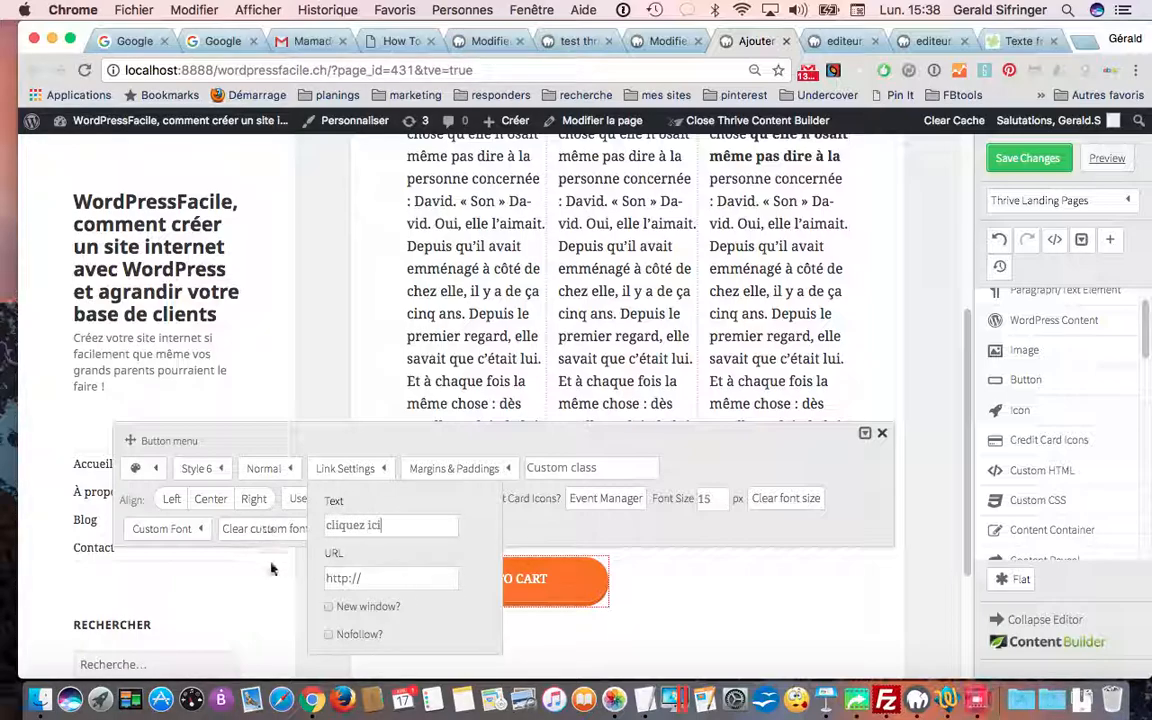
pyautogui.click(375, 578)
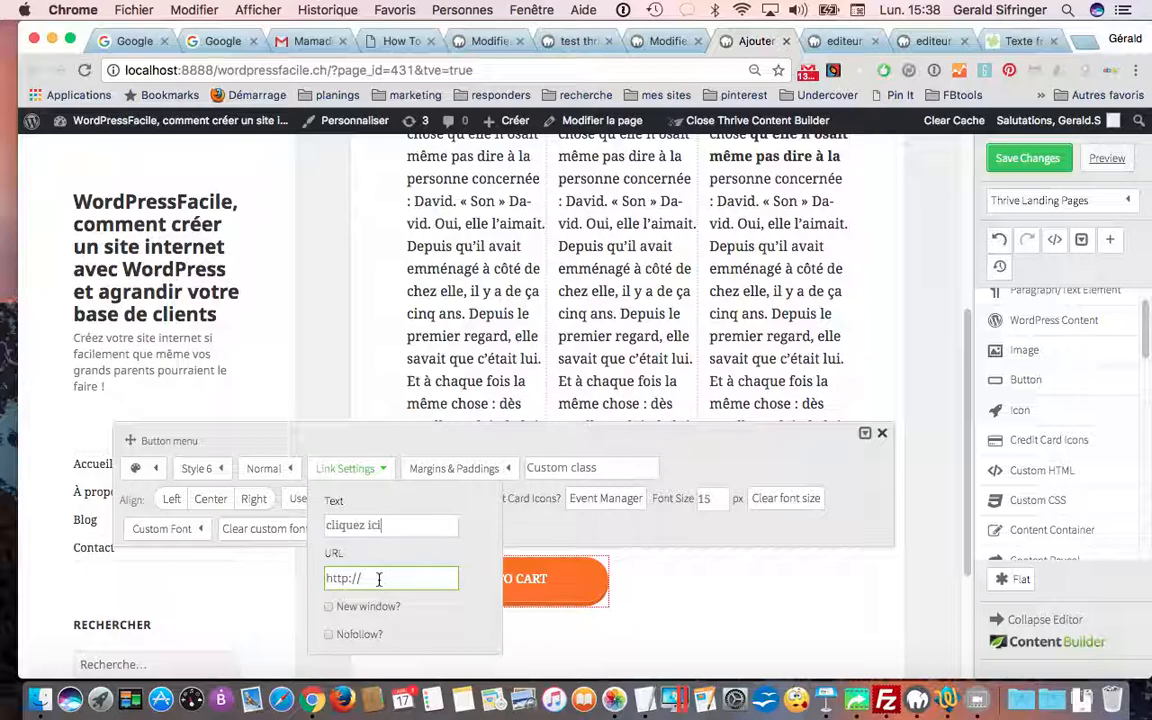
pyautogui.click(606, 640)
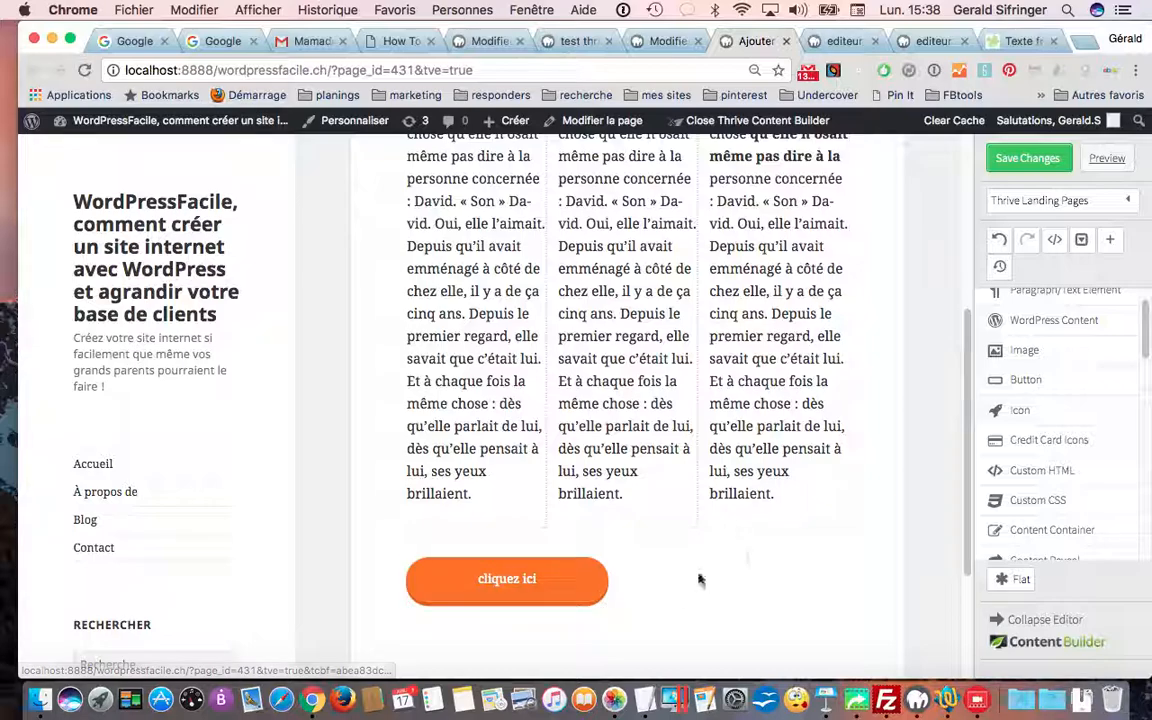
# Set the "cliquez ici" button's size to Small and close its settings
pyautogui.click(578, 582)
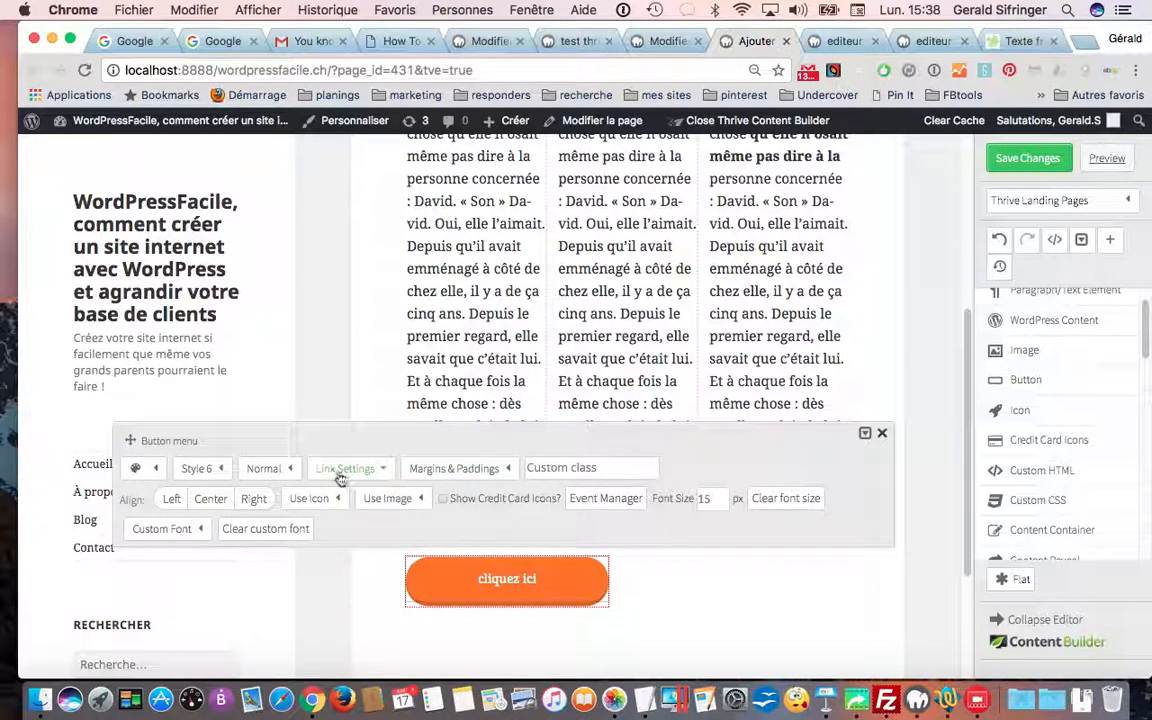
pyautogui.click(292, 470)
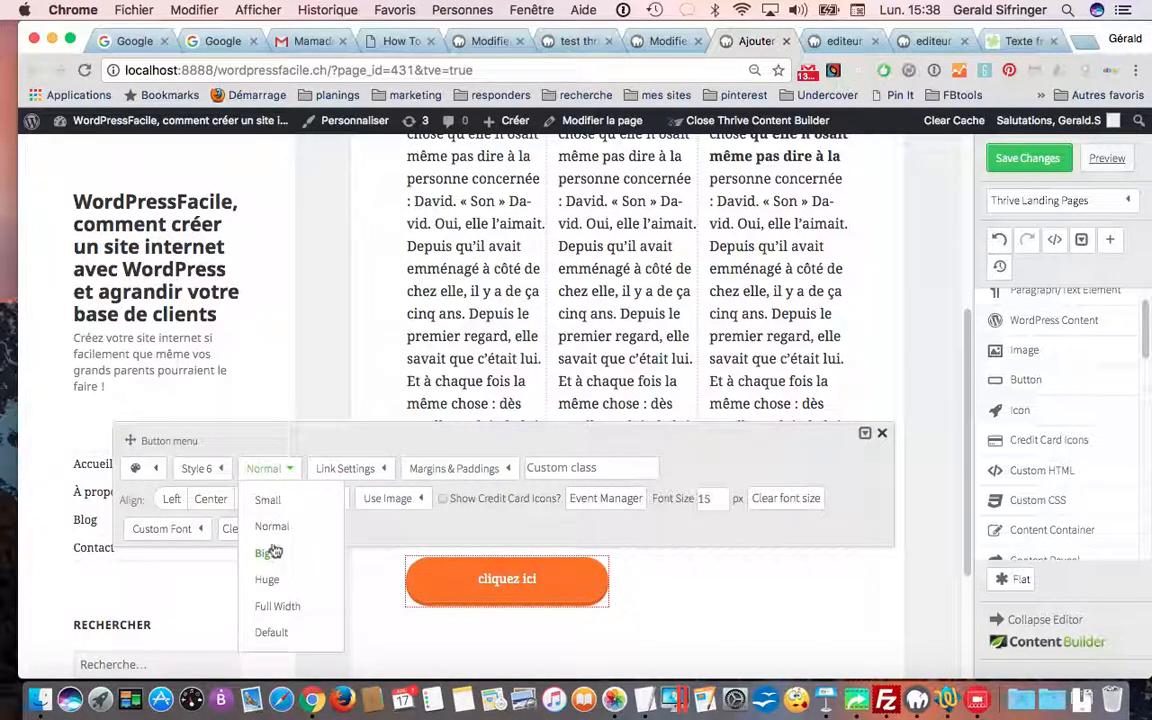
pyautogui.click(265, 500)
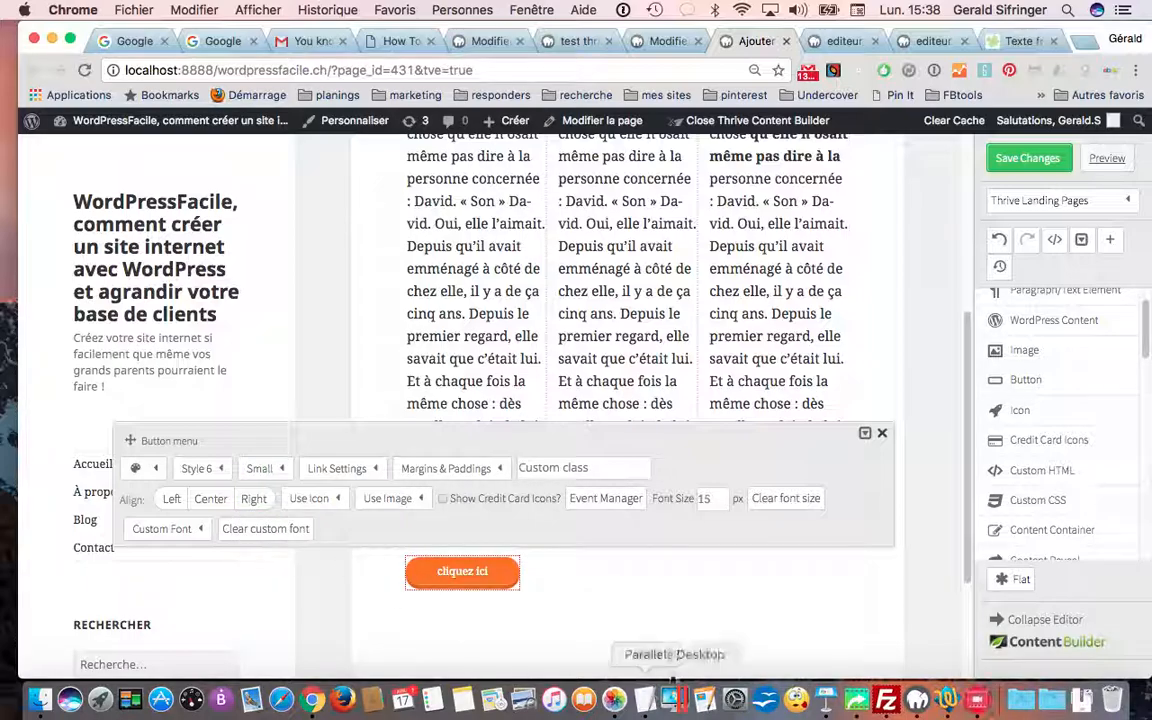
pyautogui.click(612, 605)
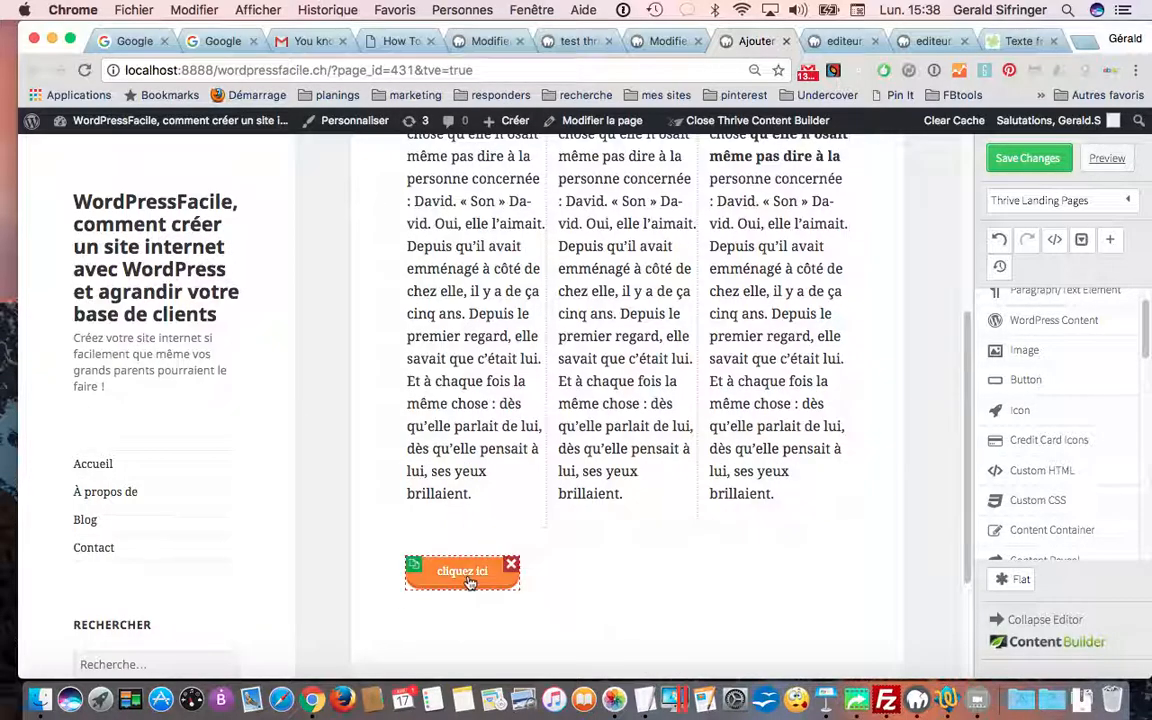
# Duplicate the "cliquez ici" button twice and move one button under the text of each of the three columns
pyautogui.click(417, 567)
pyautogui.click(417, 567)
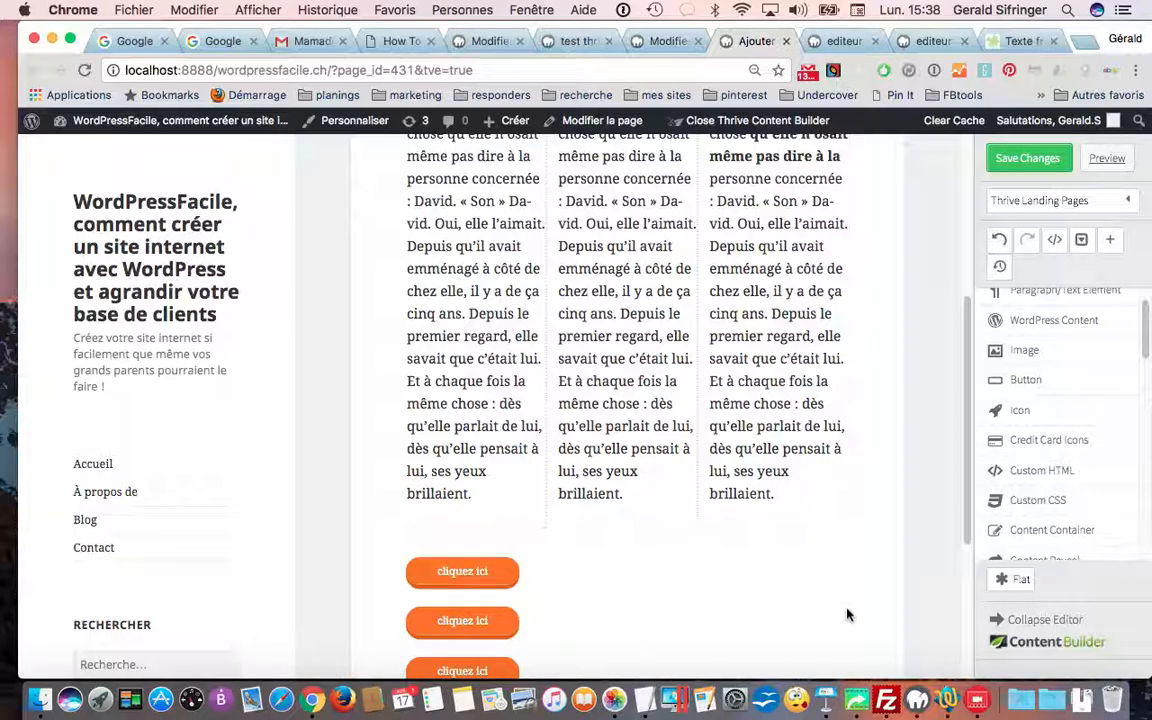
pyautogui.scroll(-3, 839, 614)
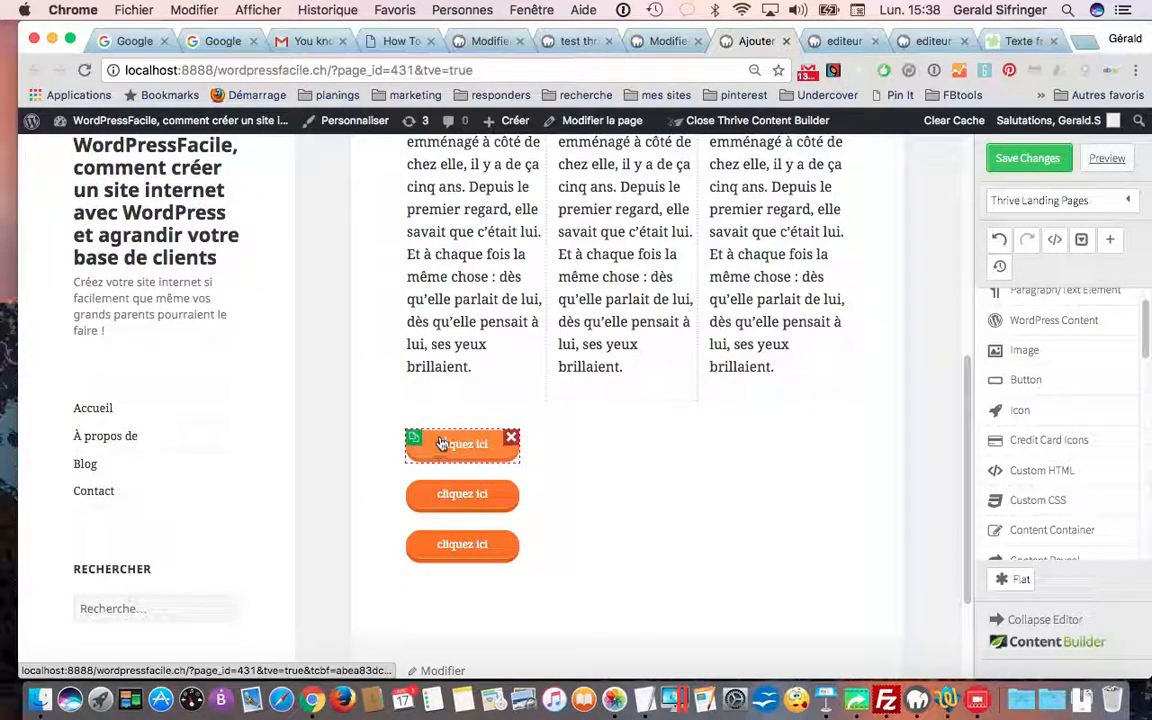
pyautogui.moveTo(452, 432); pyautogui.dragTo(453, 370)
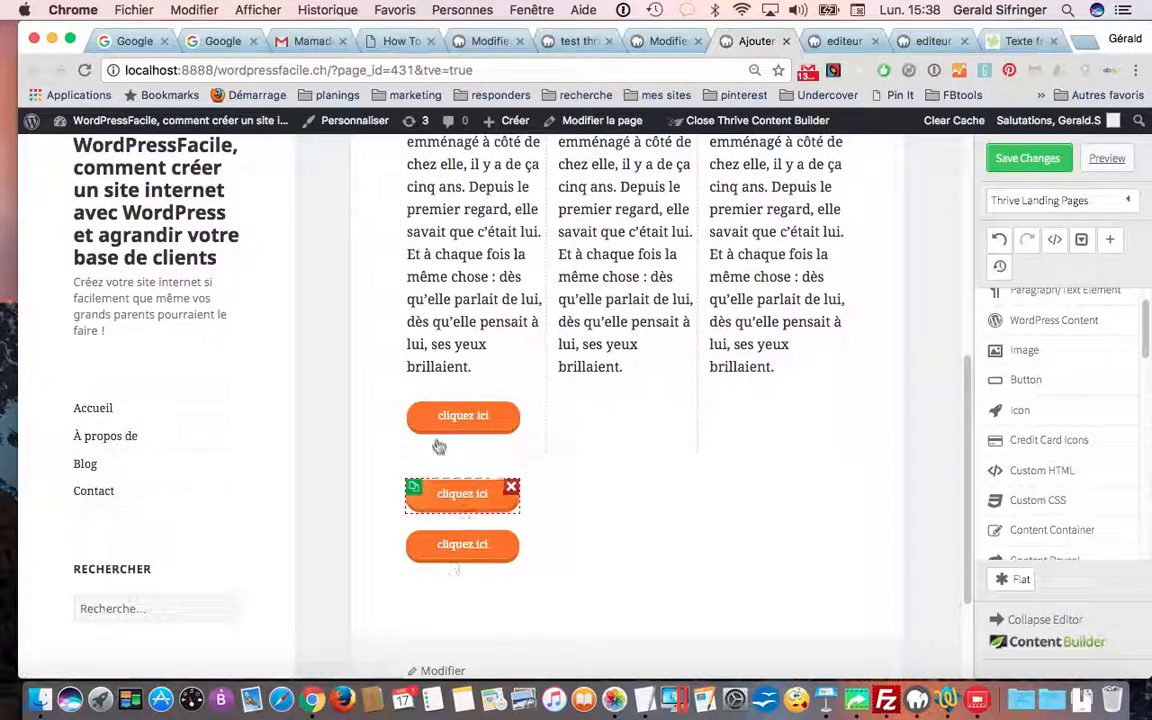
pyautogui.moveTo(450, 498); pyautogui.dragTo(605, 383)
pyautogui.moveTo(800, 448); pyautogui.dragTo(778, 383)
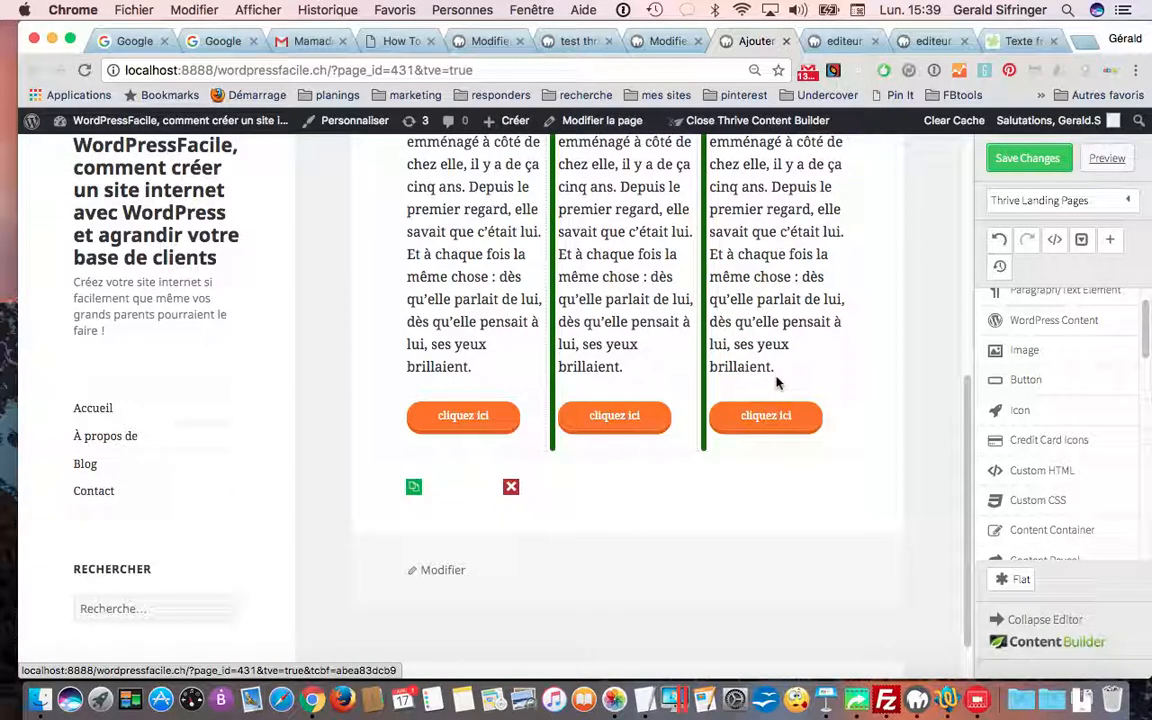
# Center-align the "cliquez ici" buttons in the third, second and first columns
pyautogui.click(786, 418)
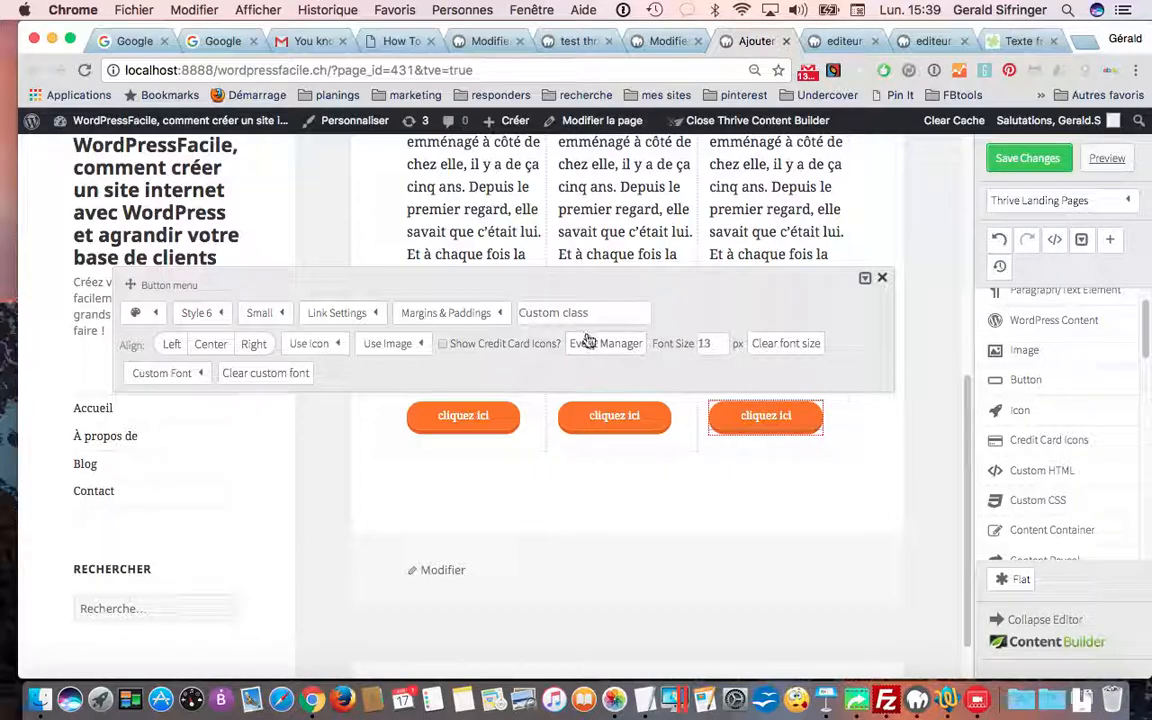
pyautogui.click(211, 344)
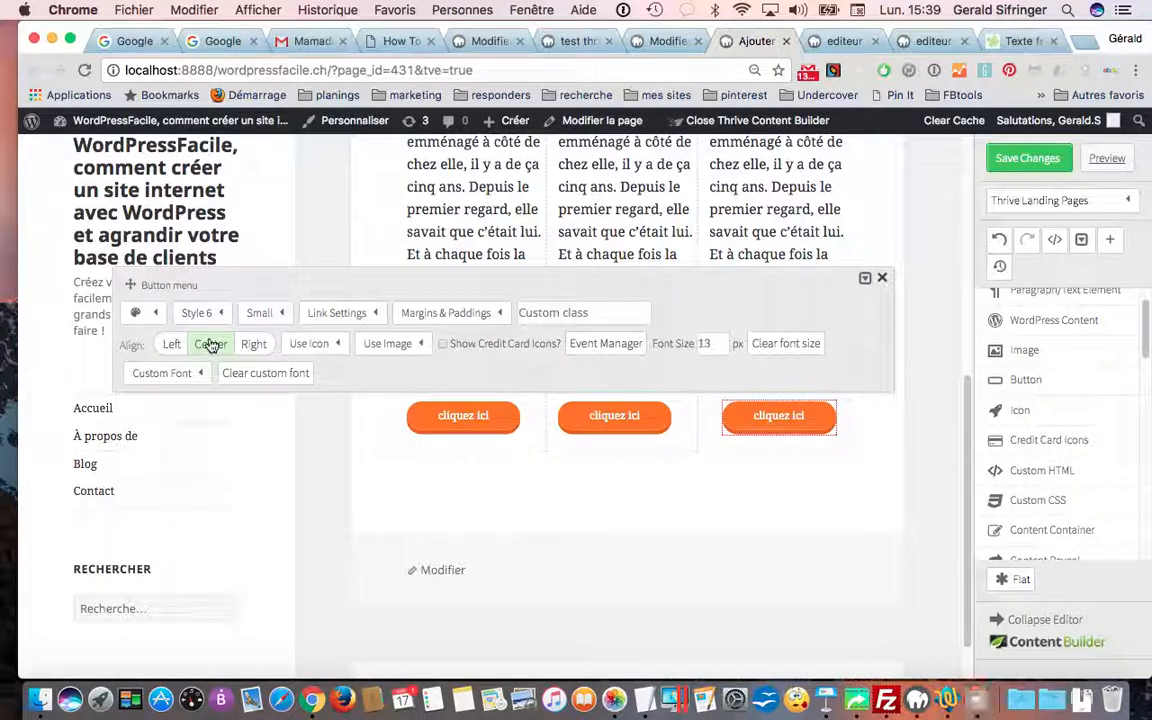
pyautogui.click(614, 417)
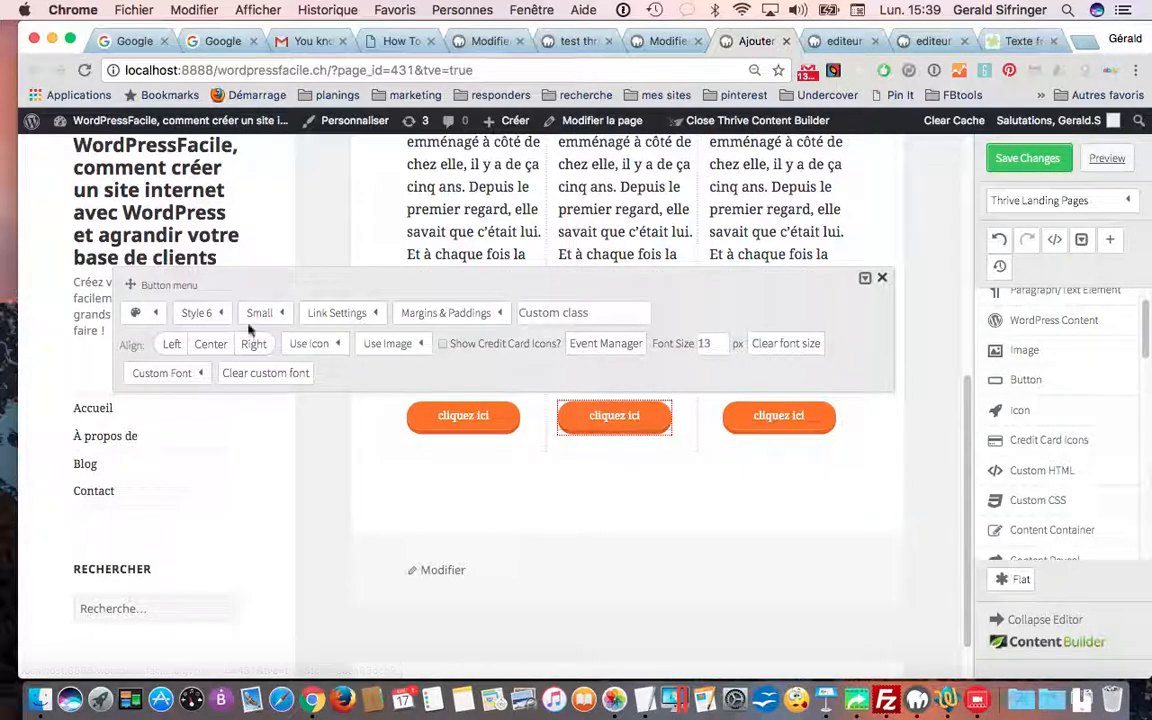
pyautogui.click(211, 345)
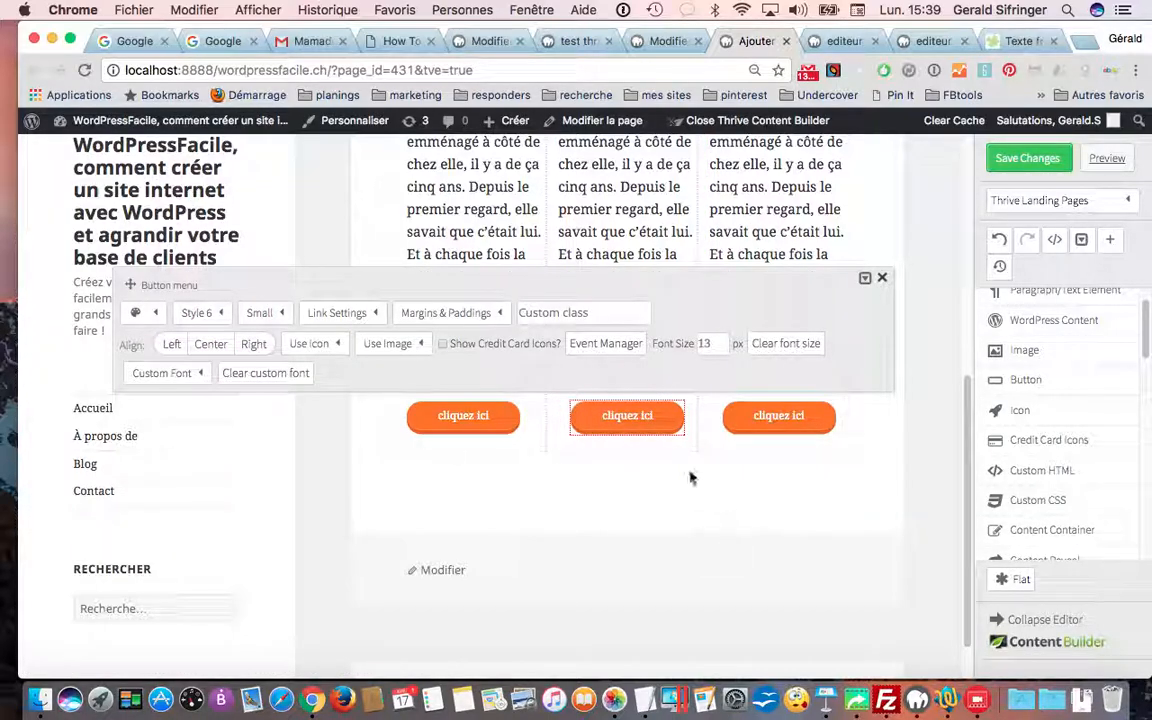
pyautogui.click(481, 418)
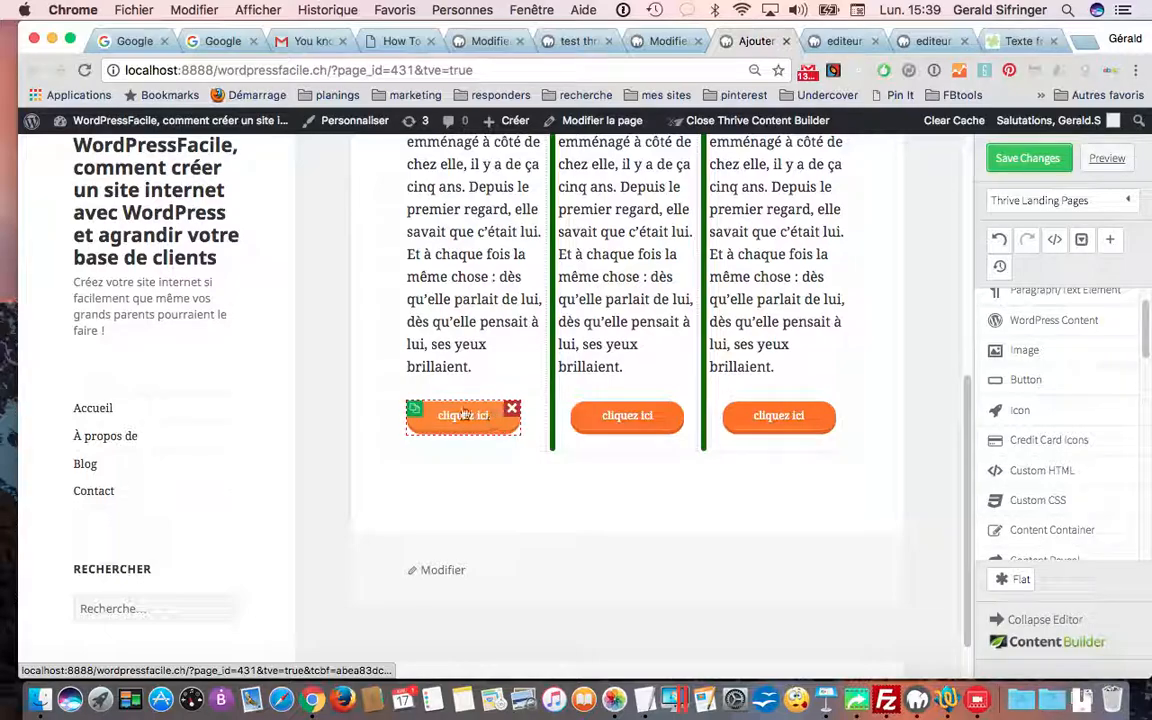
pyautogui.click(444, 416)
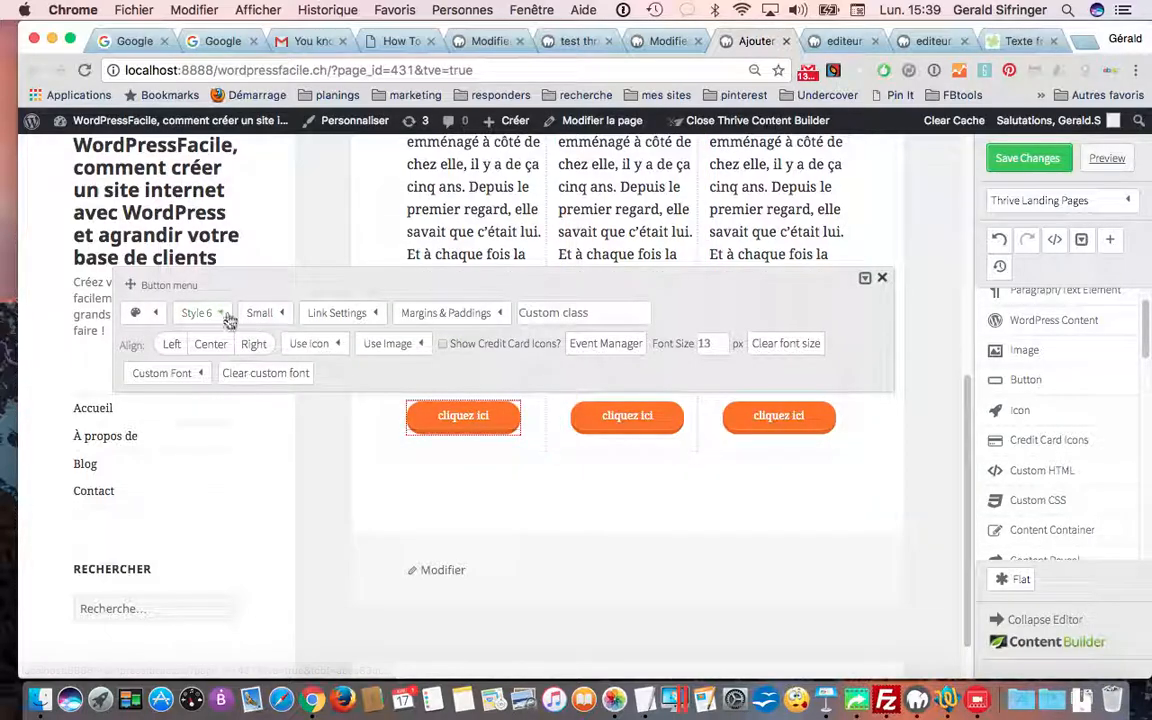
pyautogui.click(211, 345)
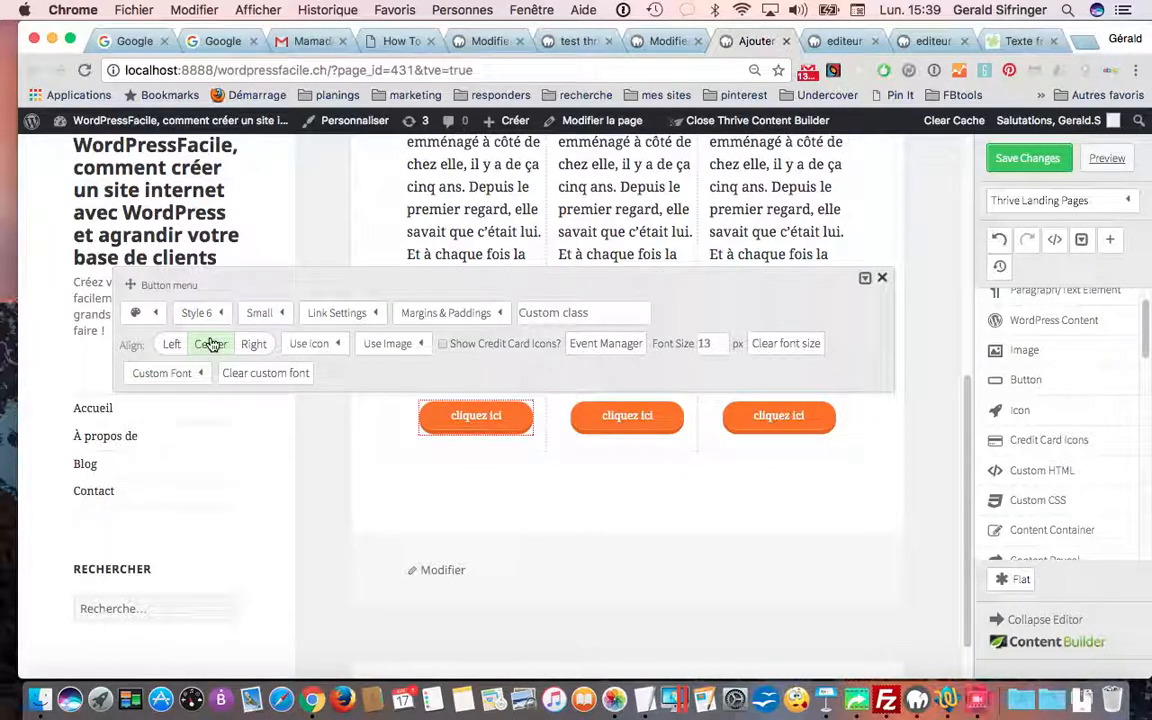
pyautogui.click(551, 509)
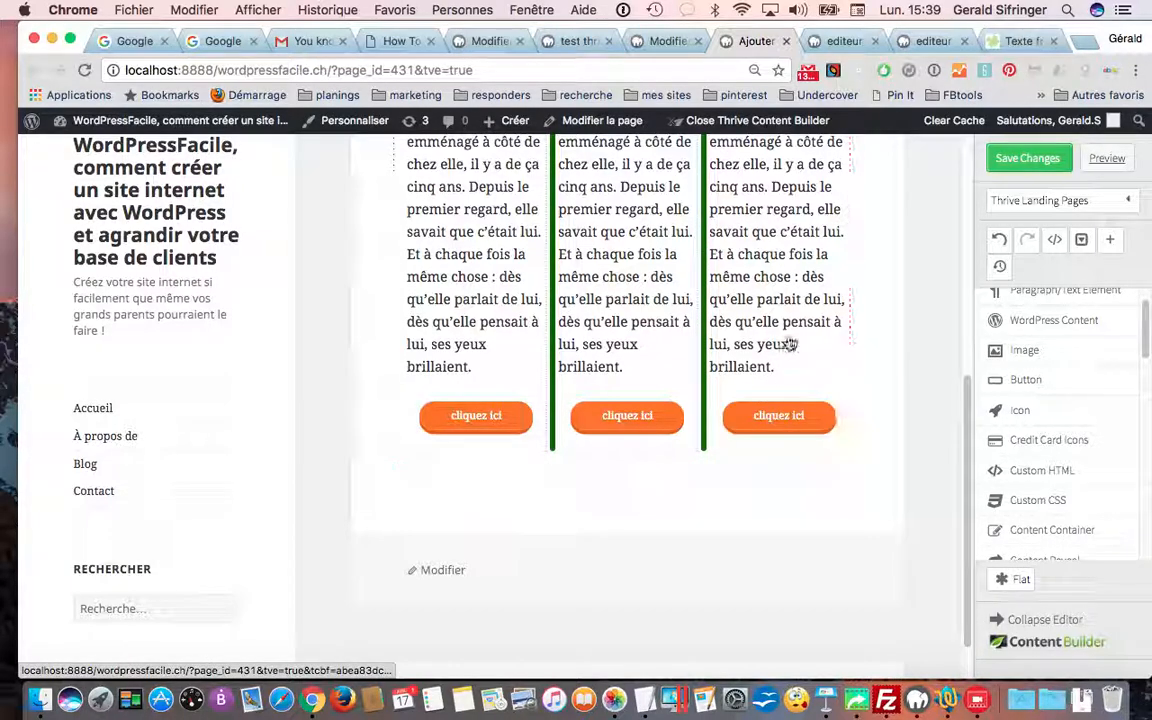
# Add a Tabbed Content element with Horizontal Tabs below the three columns
pyautogui.scroll(5, 790, 343)
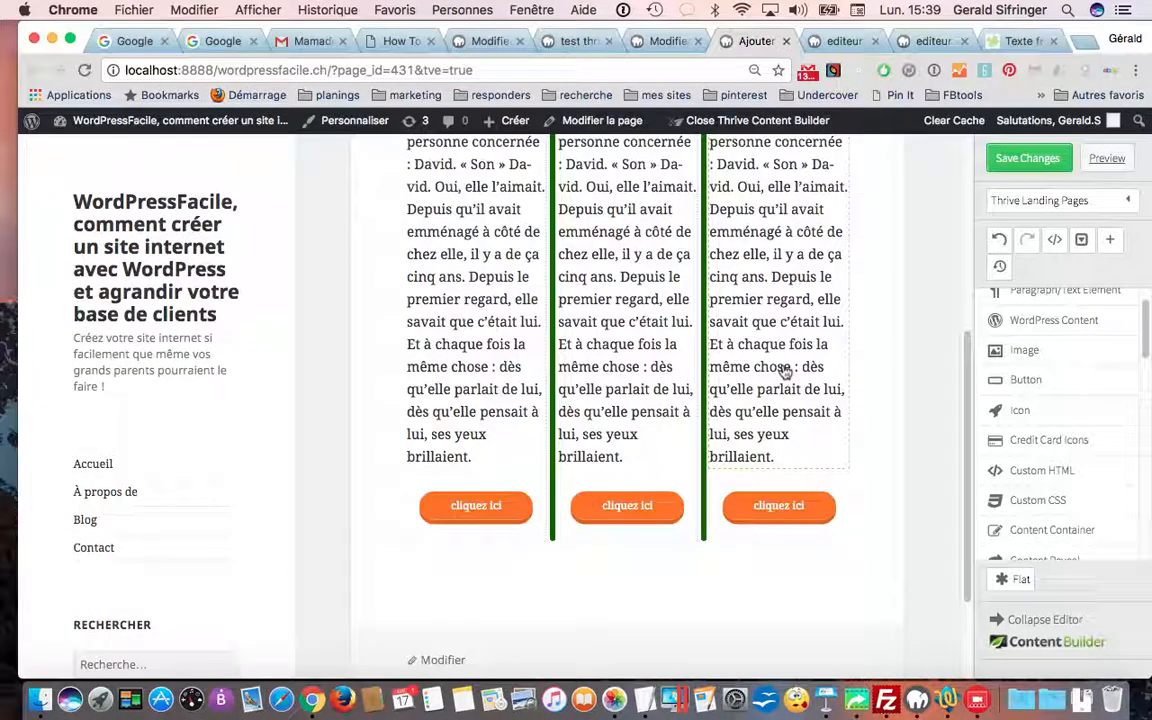
pyautogui.scroll(-5, 785, 372)
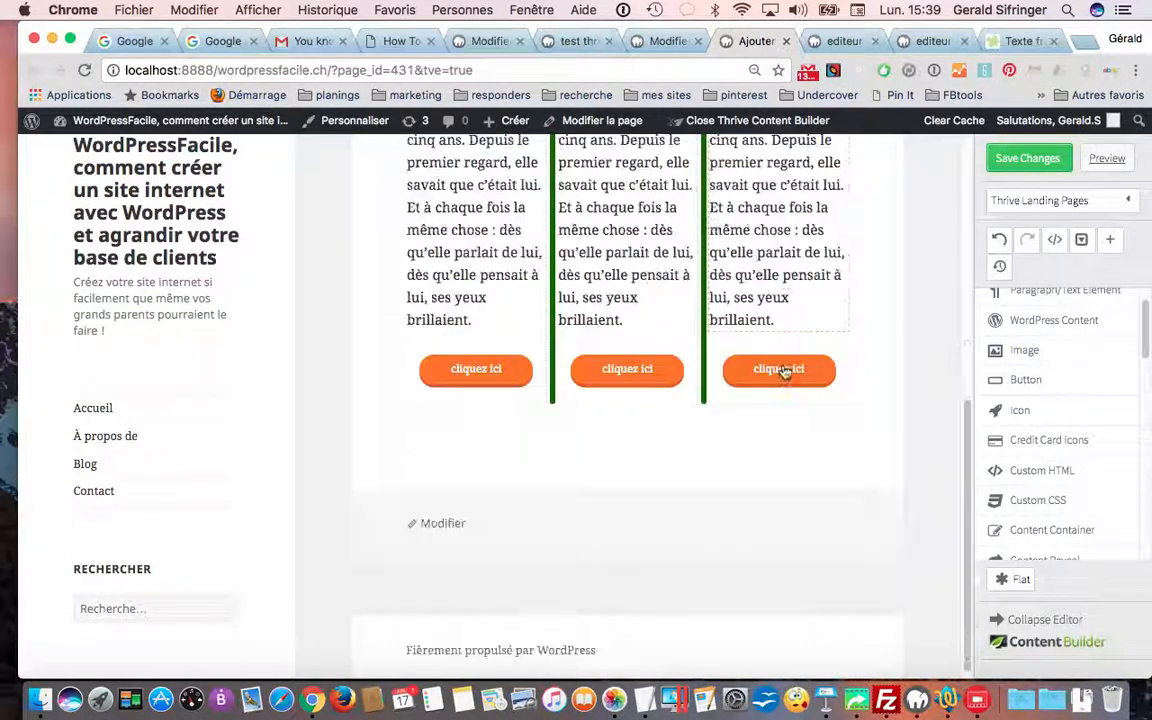
pyautogui.scroll(-5, 1022, 440)
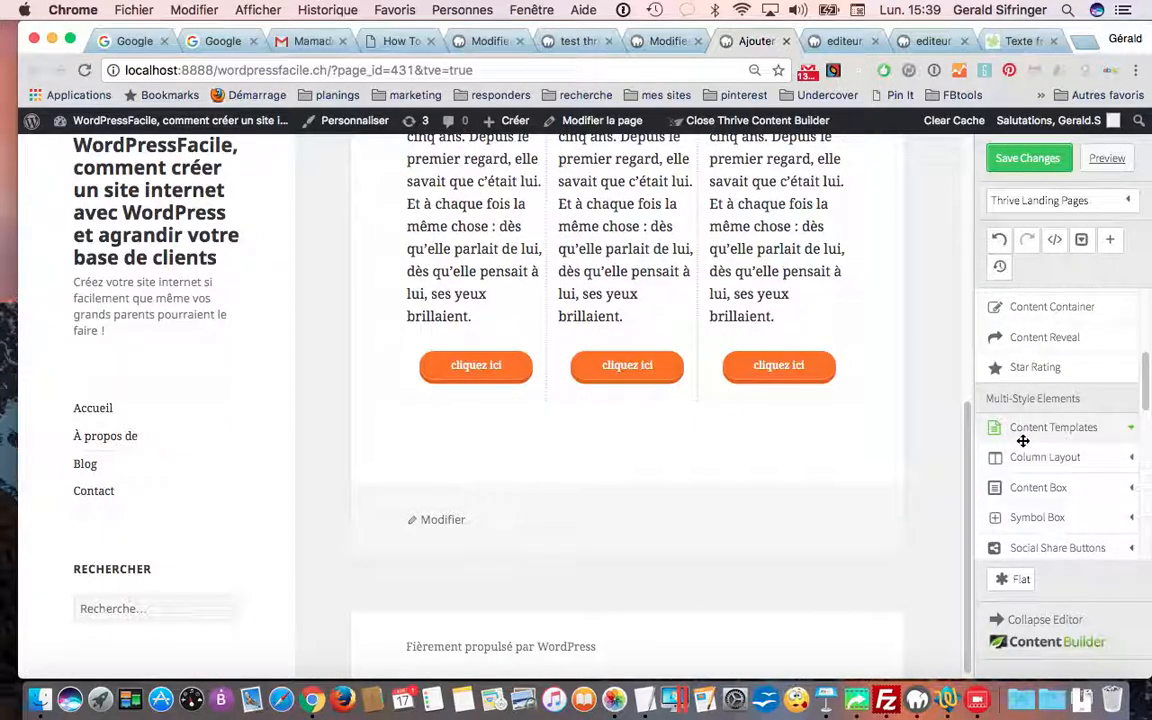
pyautogui.scroll(-5, 1022, 456)
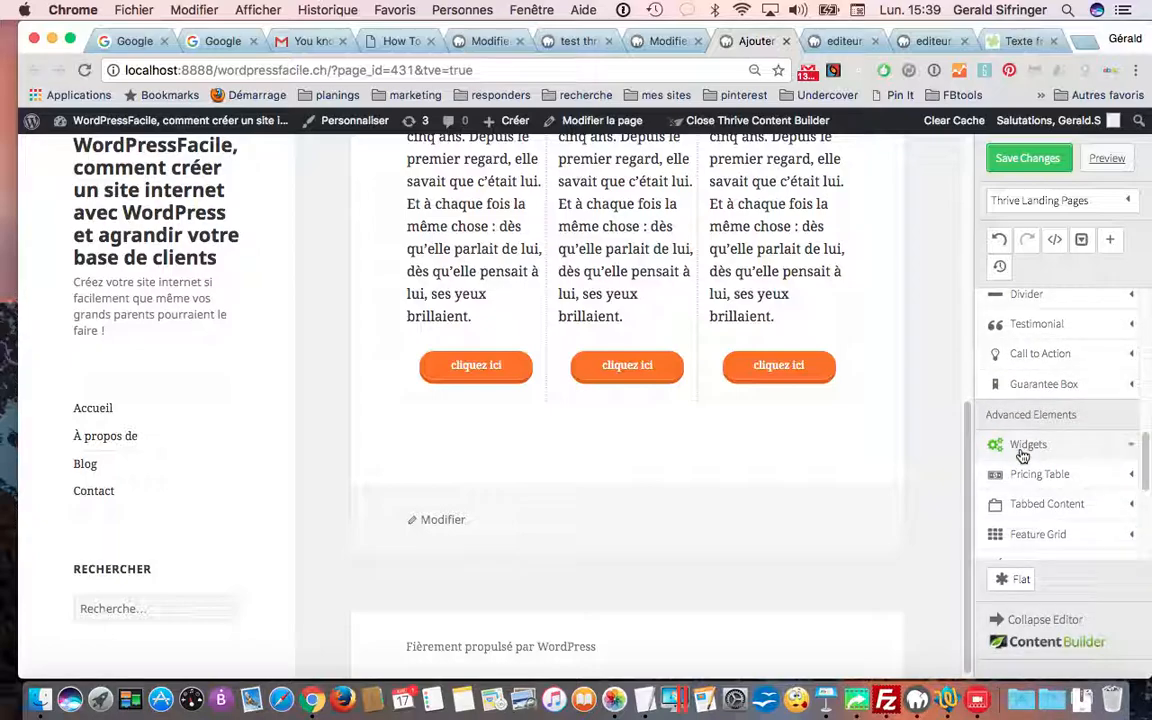
pyautogui.click(1036, 506)
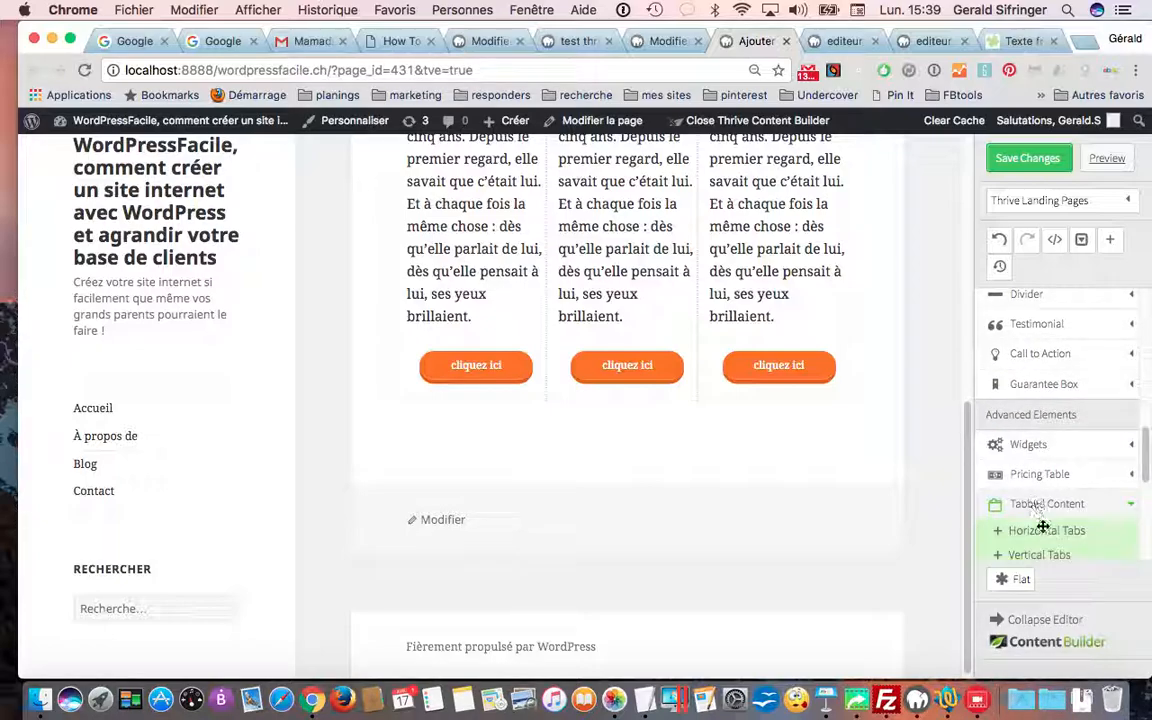
pyautogui.click(1045, 531)
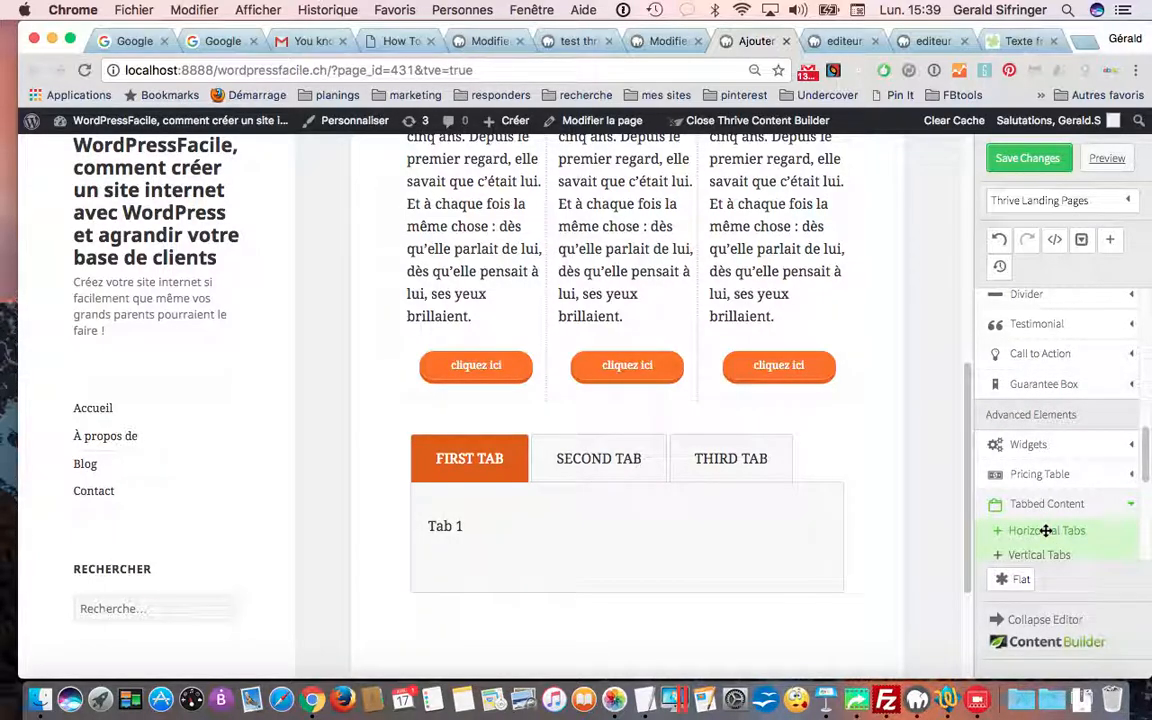
# Rename the first tab of the tabbed element as "MON TEXTE"
pyautogui.click(495, 460)
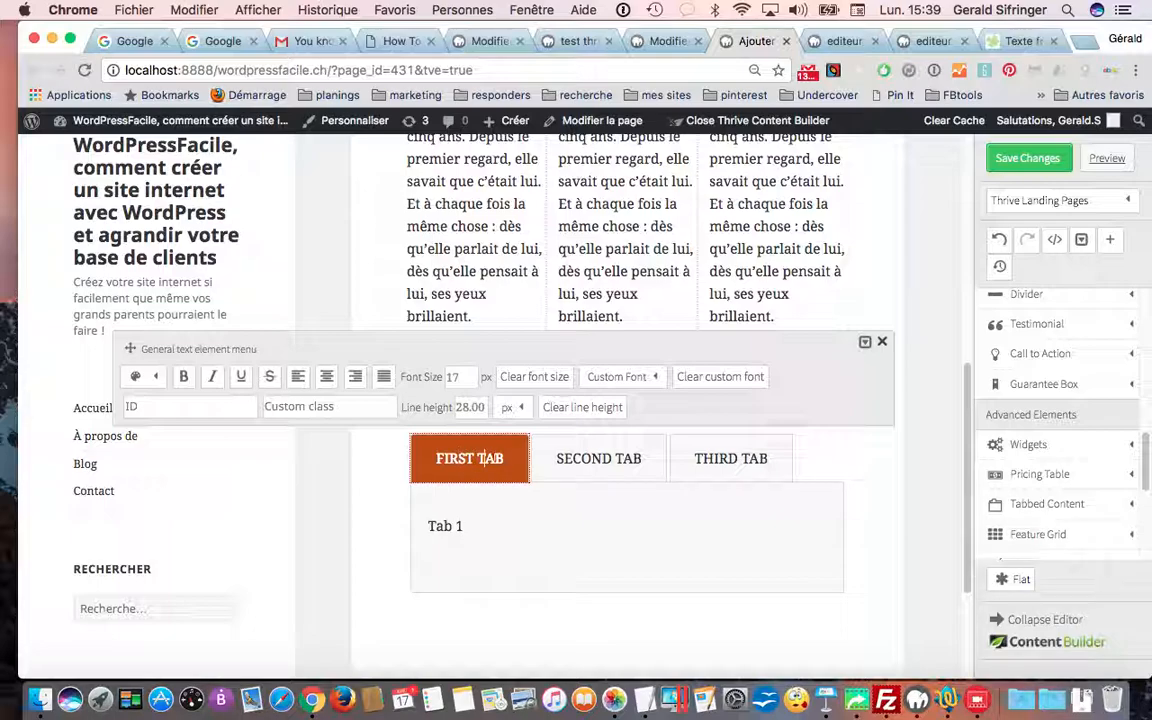
pyautogui.press('BackSpace')
pyautogui.press('BackSpace')
pyautogui.press('BackSpace')
pyautogui.press('BackSpace')
pyautogui.press('BackSpace')
pyautogui.press('BackSpace')
pyautogui.press('BackSpace')
pyautogui.press('BackSpace')
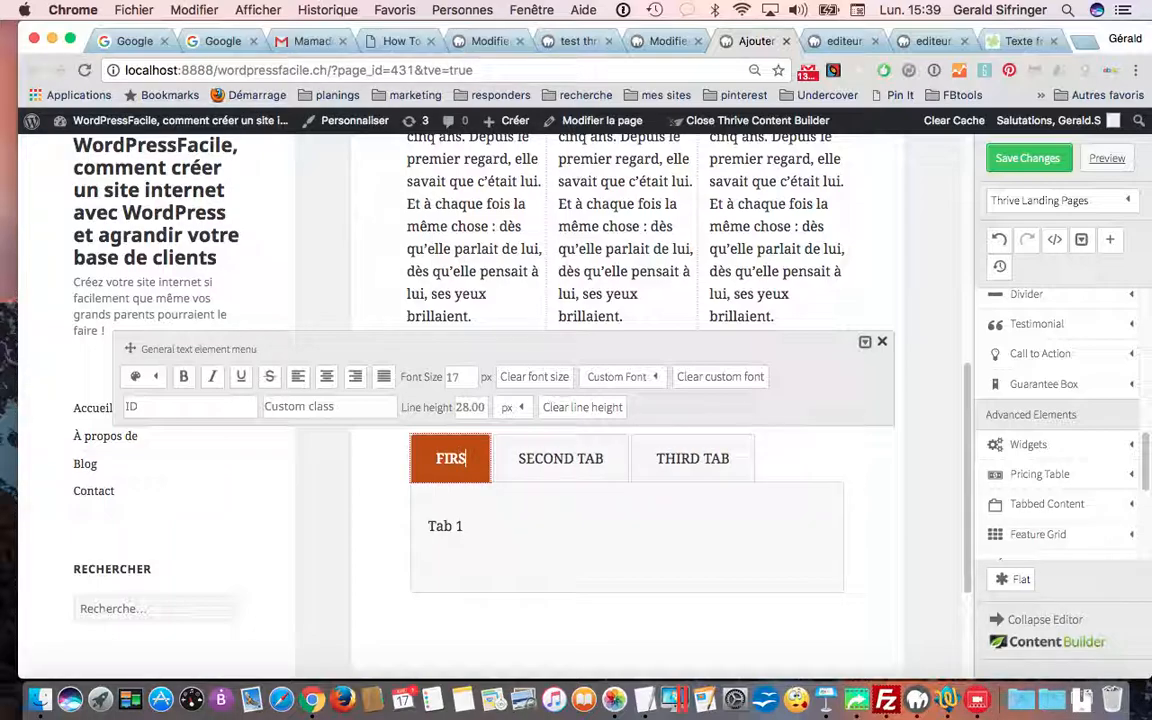
pyautogui.press('BackSpace')
pyautogui.write('M')
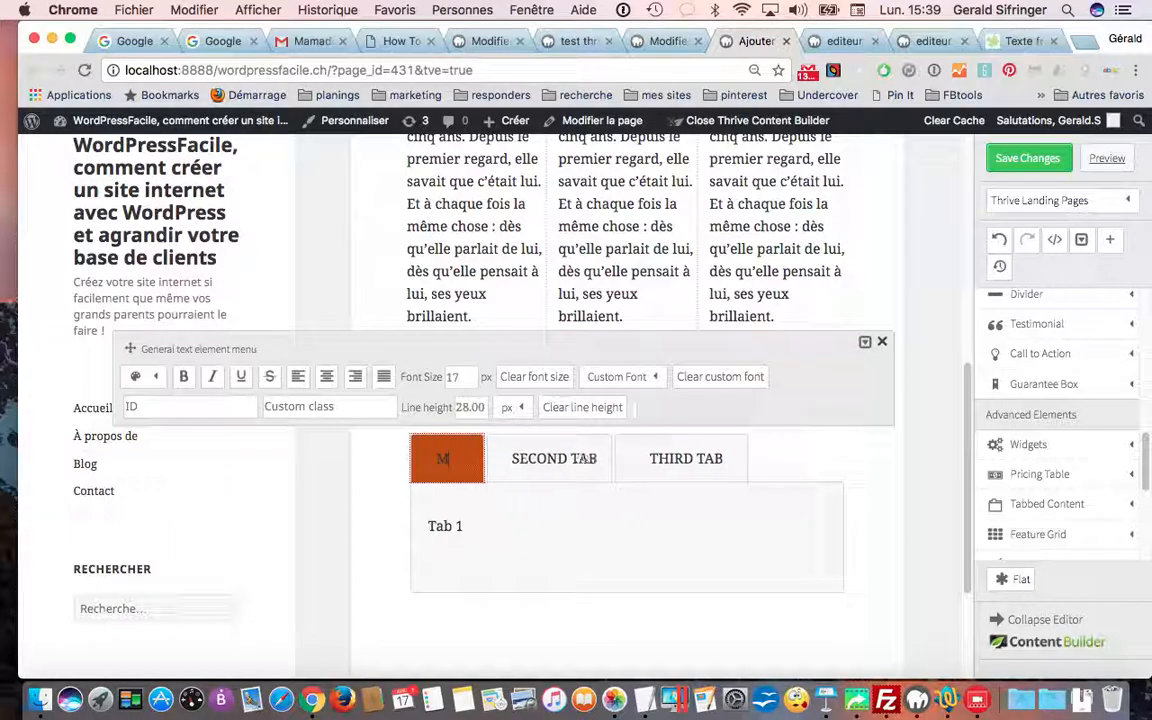
pyautogui.write('ON TESTE')
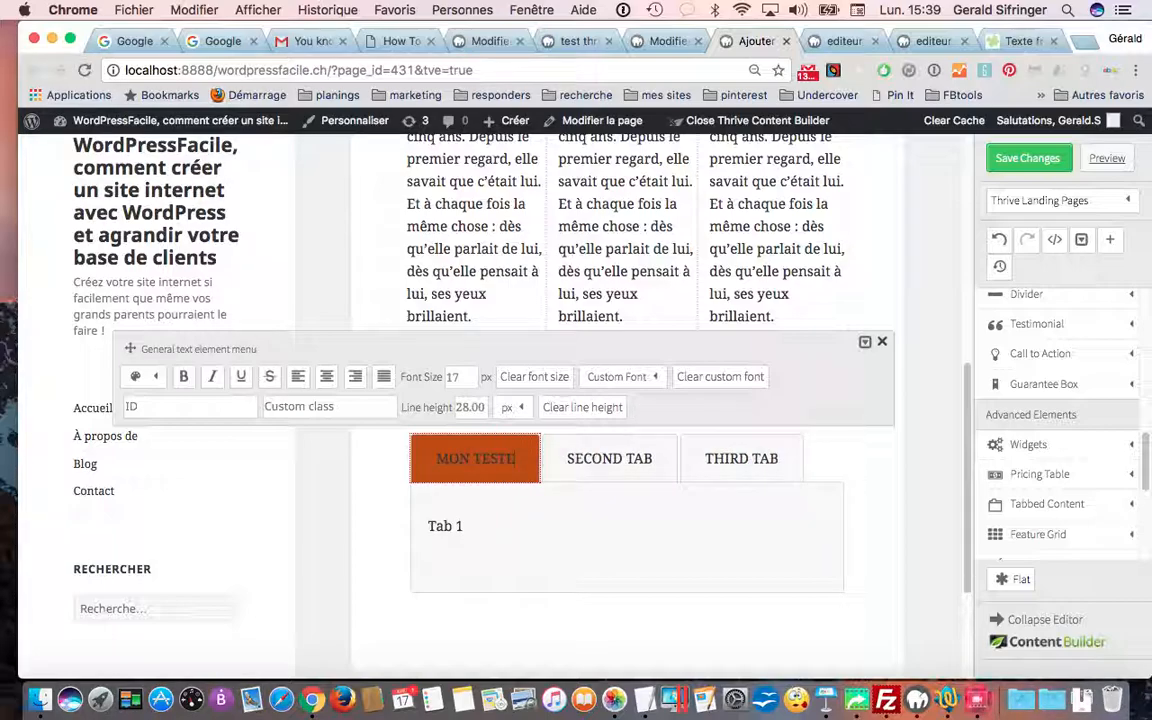
pyautogui.press('BackSpace')
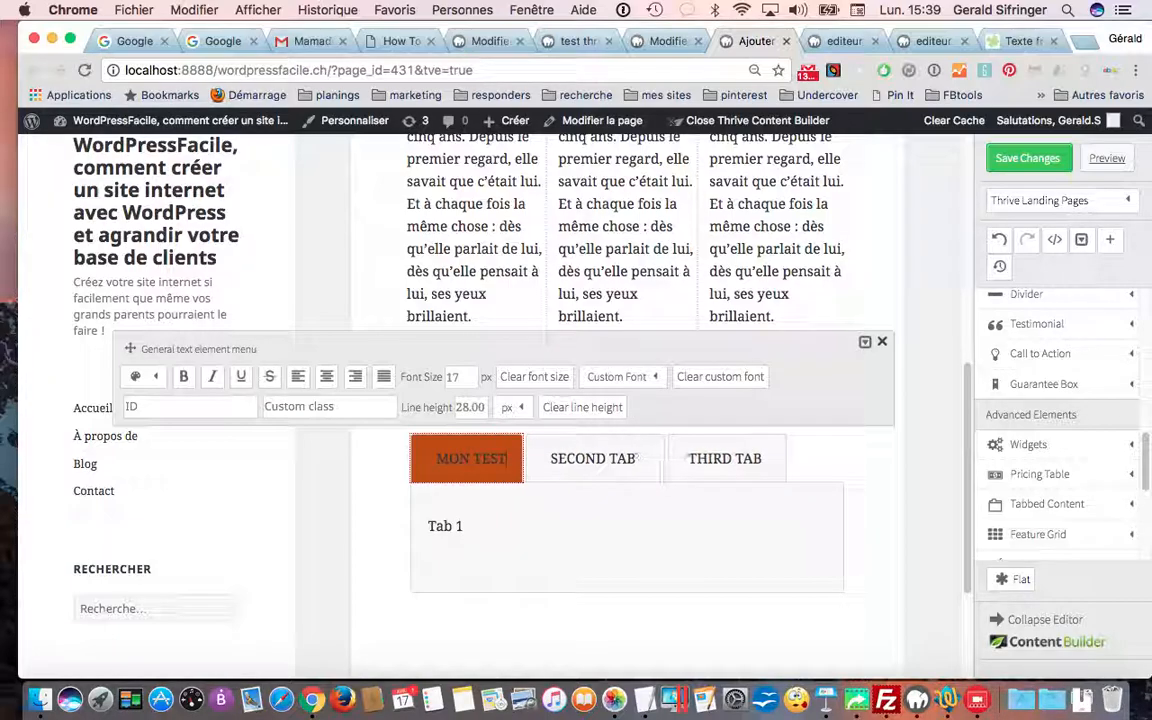
pyautogui.press('BackSpace')
pyautogui.write('XTE')
# Rename the second tab as "MA TAB" by replacing the word "SECOND" with "MA"
pyautogui.click(631, 459)
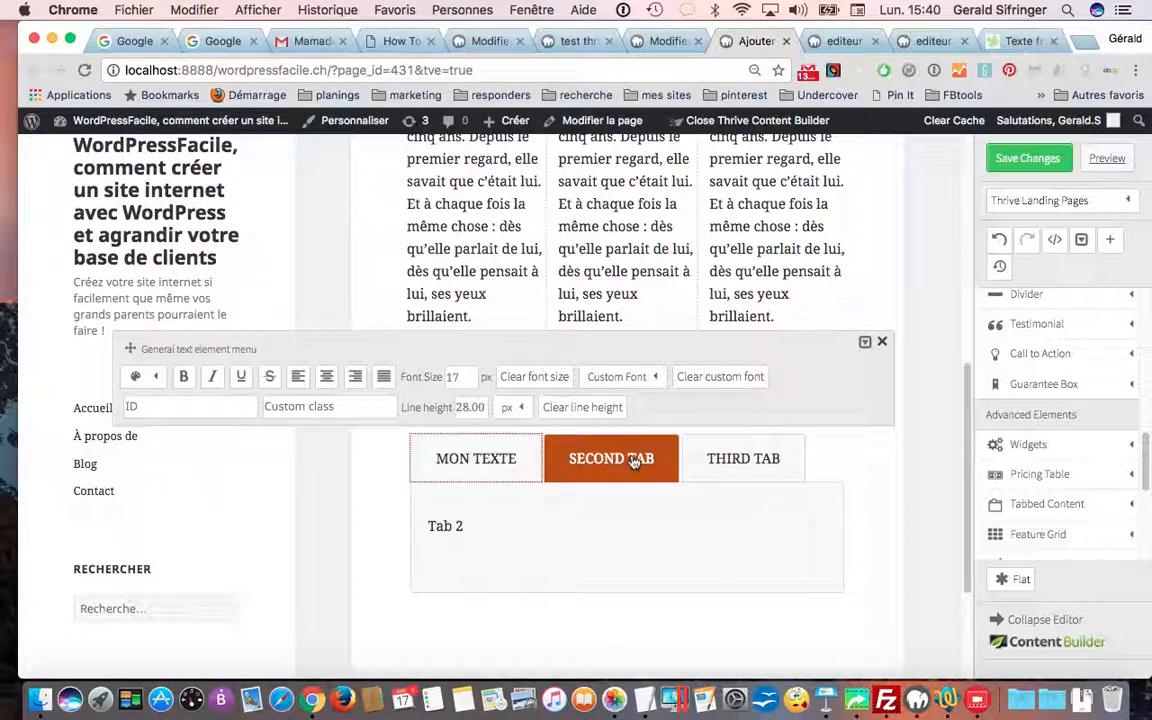
pyautogui.click(881, 341)
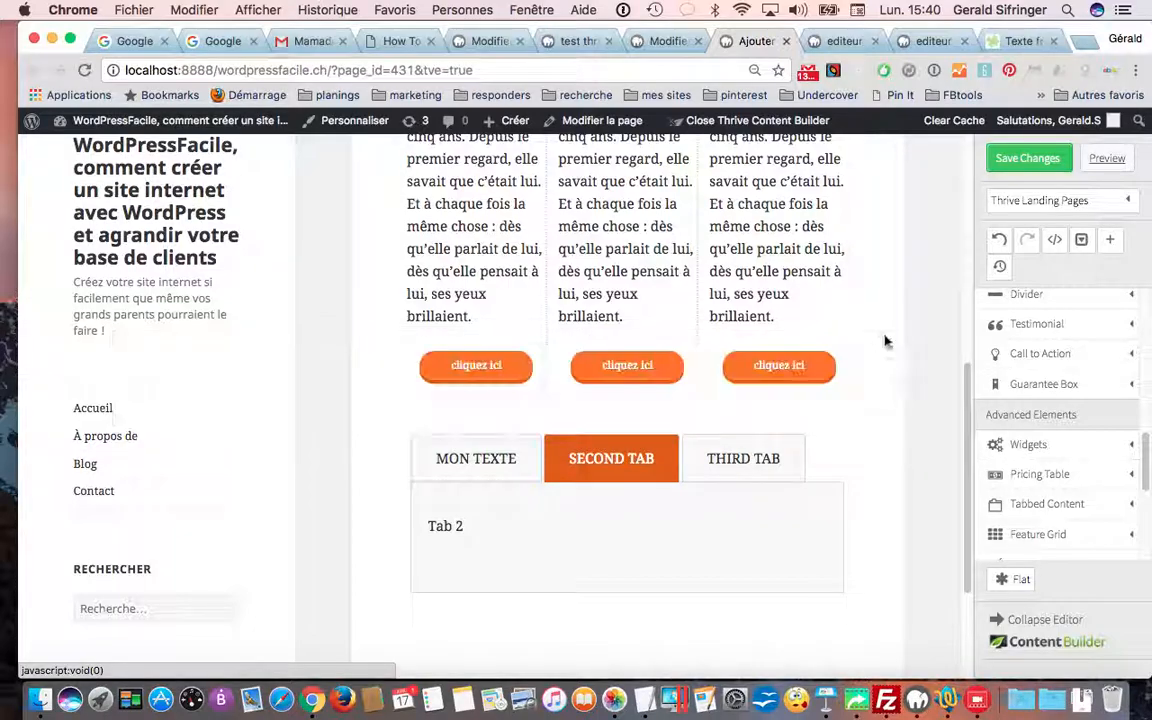
pyautogui.doubleClick(599, 458)
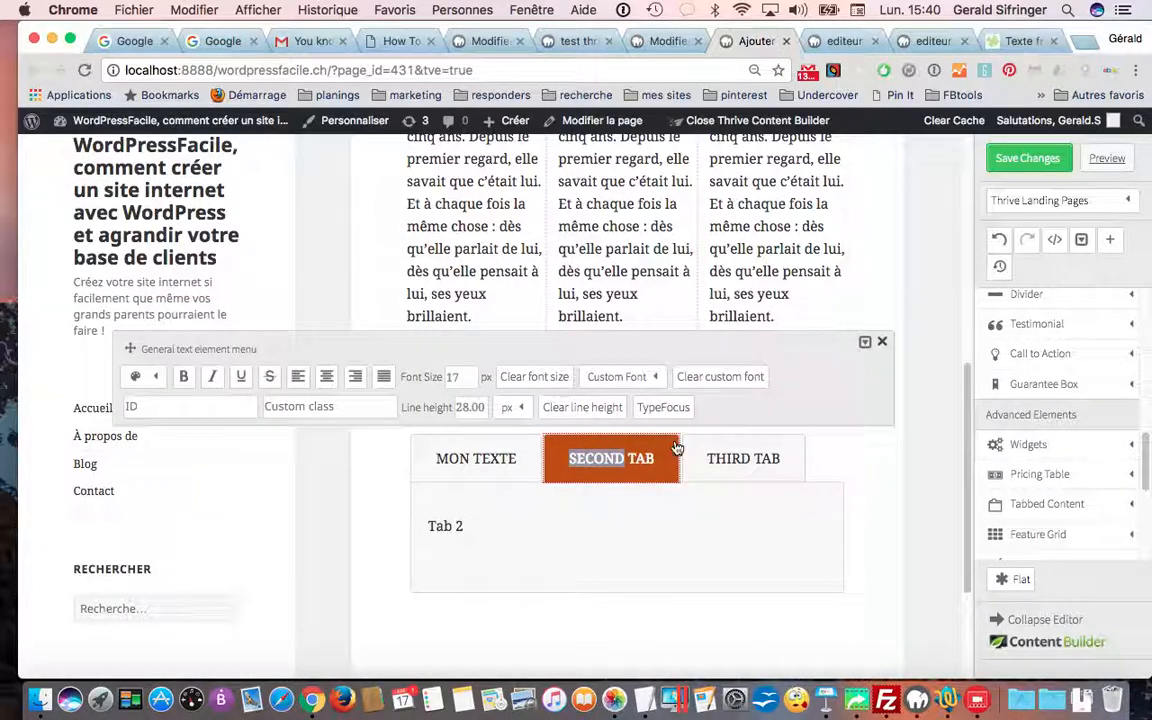
pyautogui.write('MA')
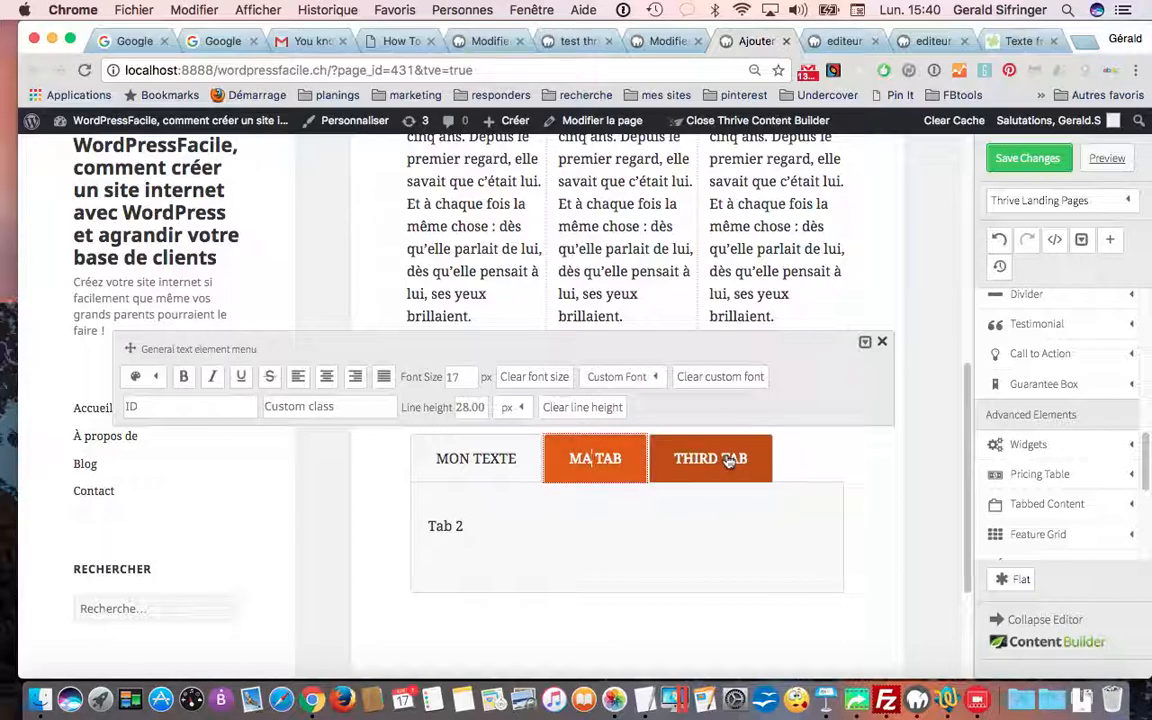
# Replace the "Tab 2" placeholder in the second tab with the copied sample paragraph used in the columns
pyautogui.click(491, 538)
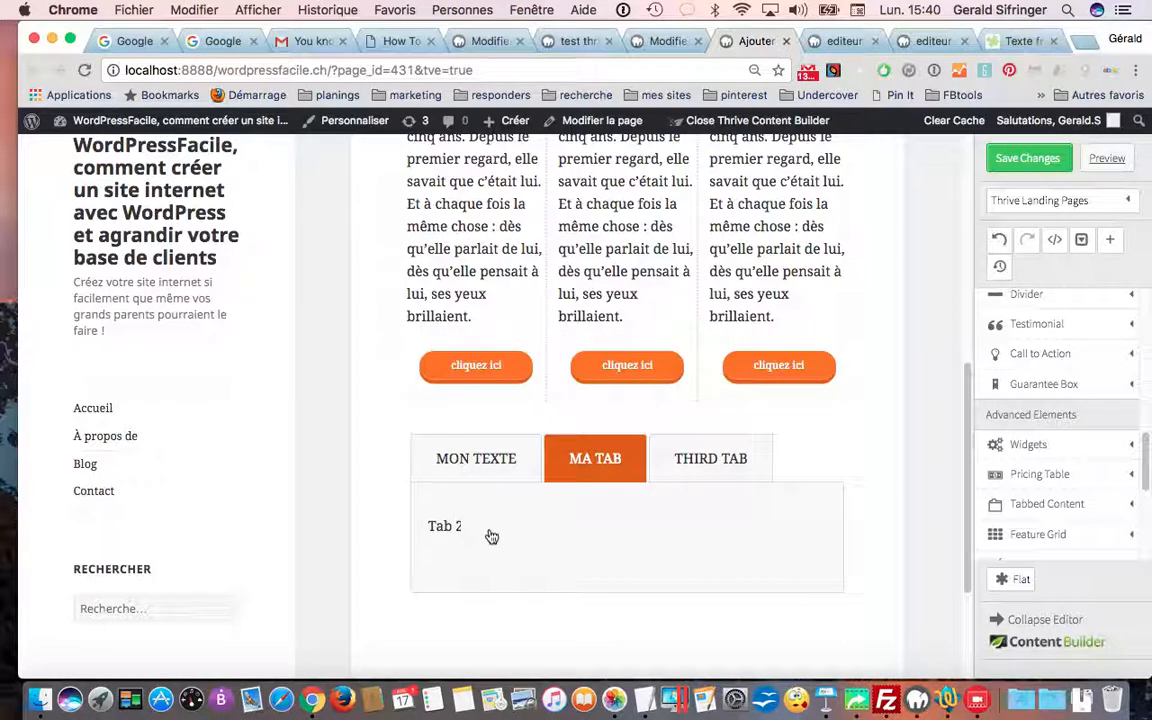
pyautogui.click(468, 531)
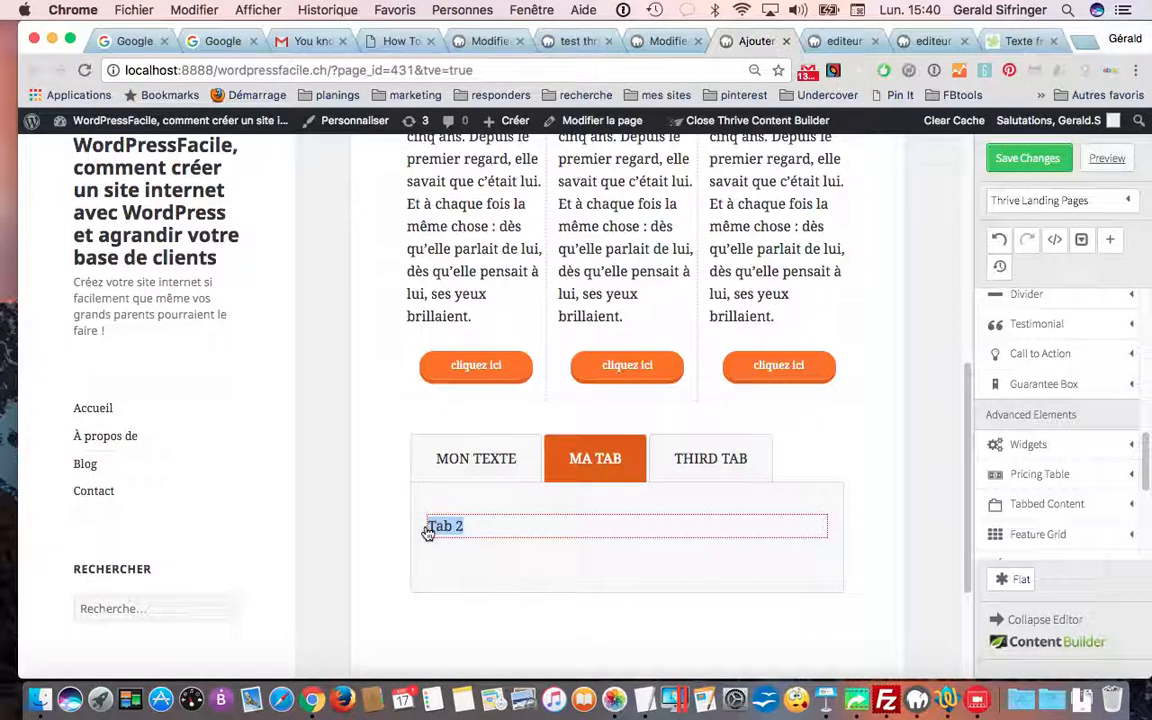
pyautogui.press('super+v')
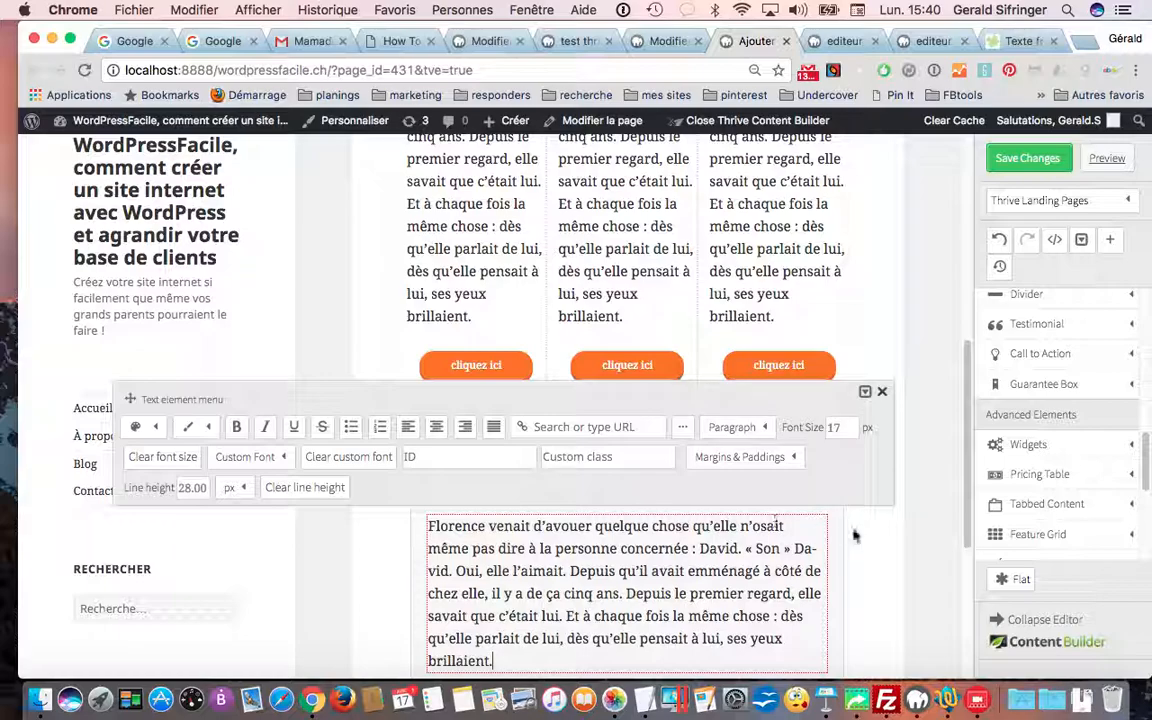
pyautogui.click(864, 539)
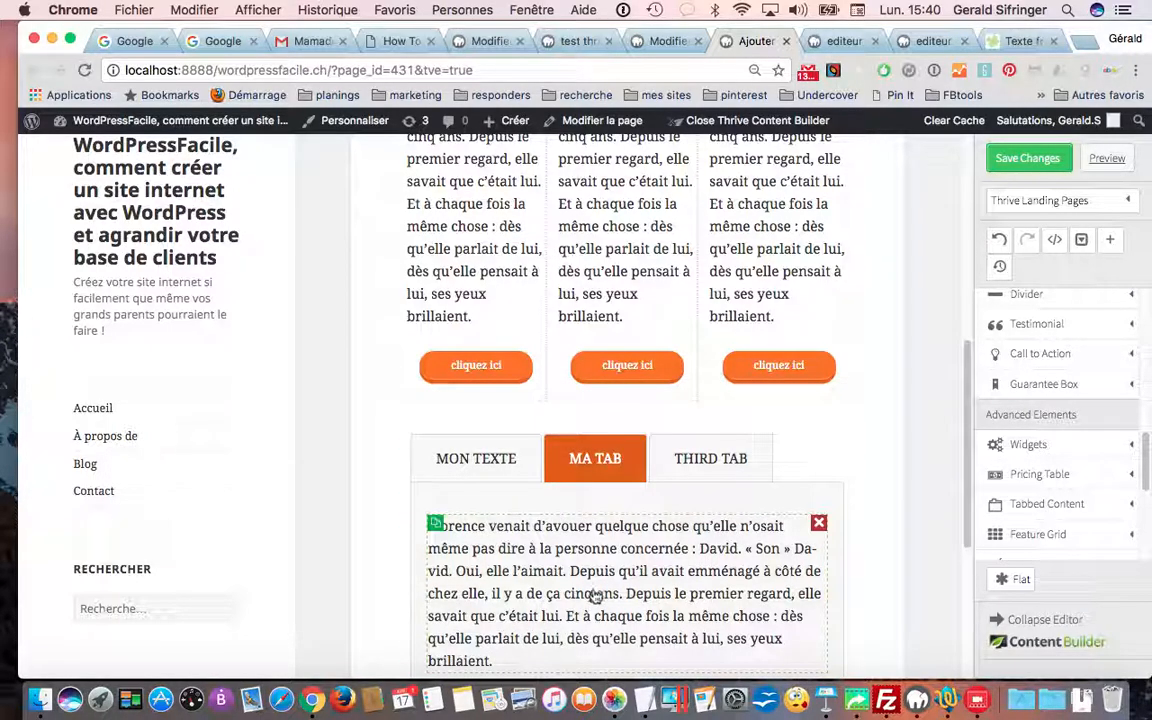
pyautogui.scroll(-4, 595, 597)
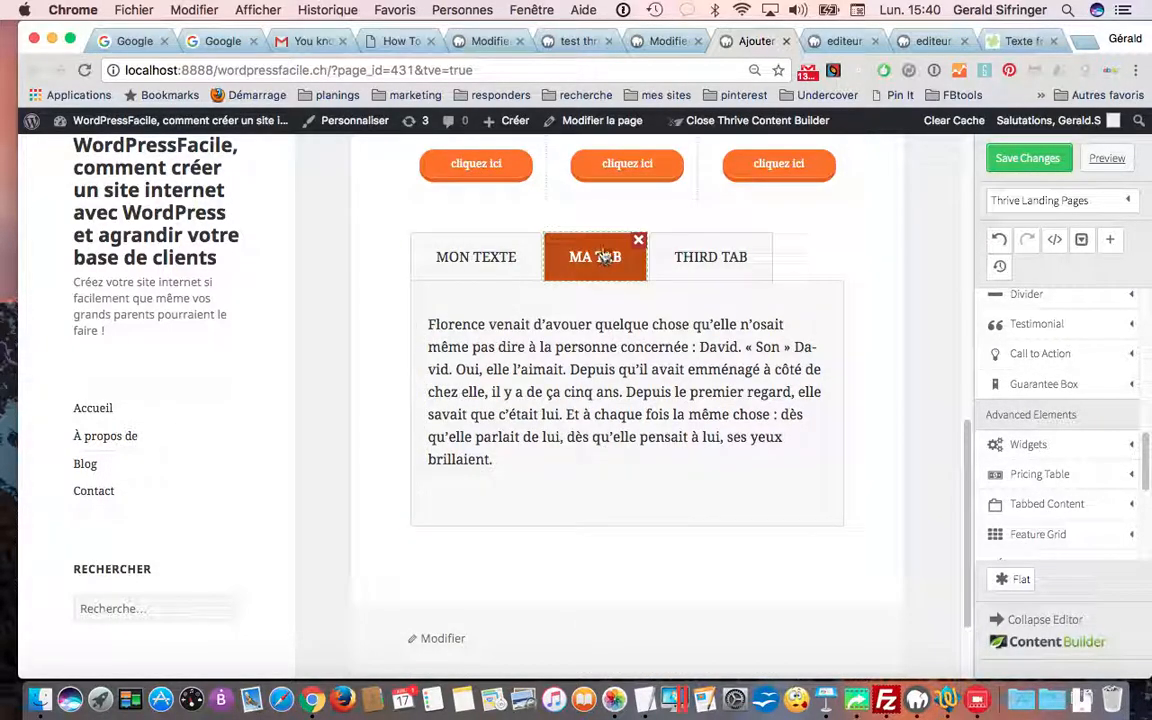
pyautogui.click(606, 258)
pyautogui.doubleClick(608, 280)
pyautogui.click(874, 290)
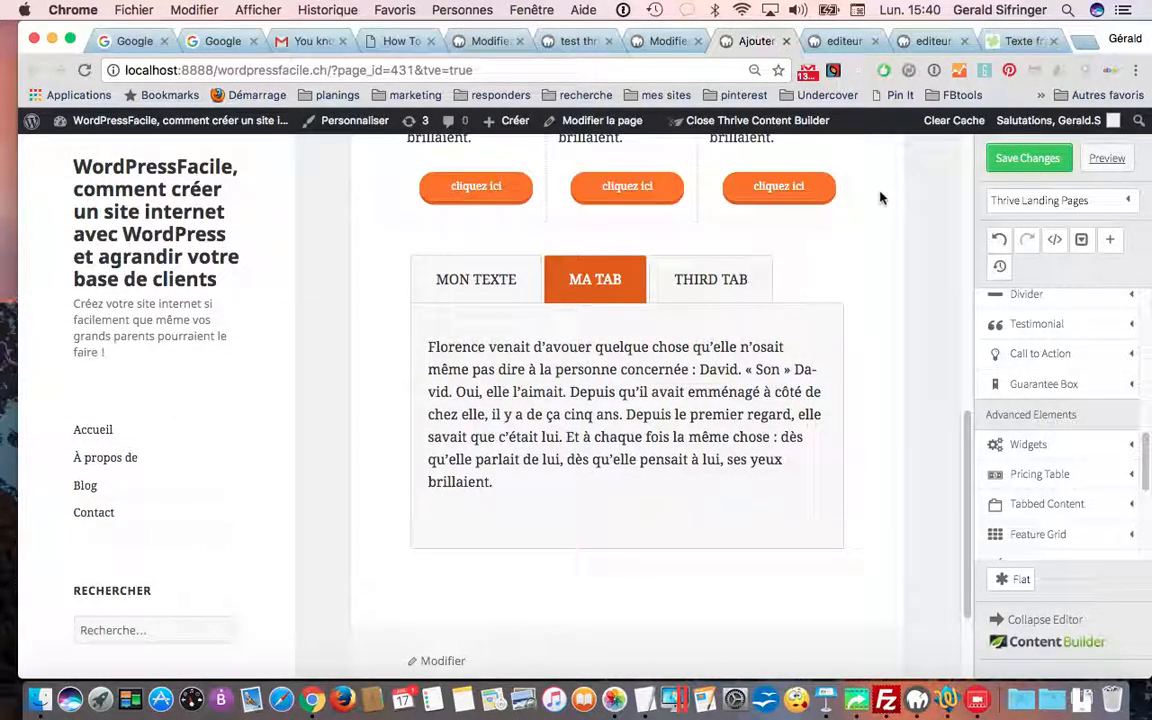
pyautogui.click(632, 285)
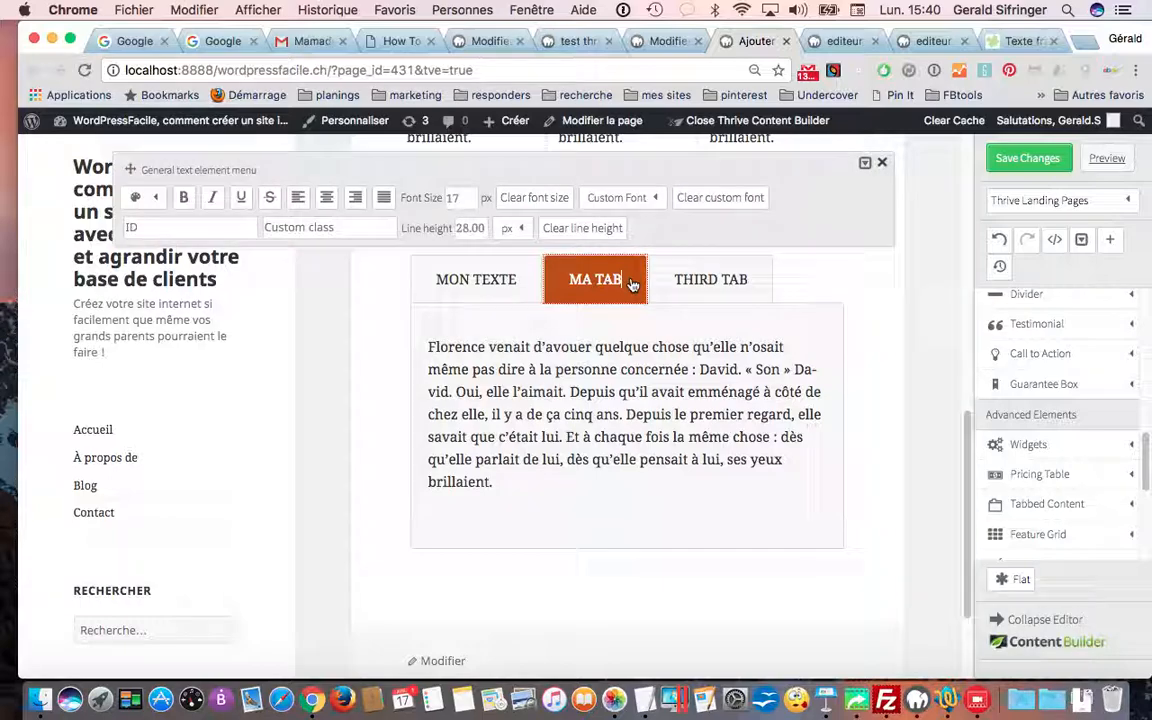
pyautogui.click(887, 163)
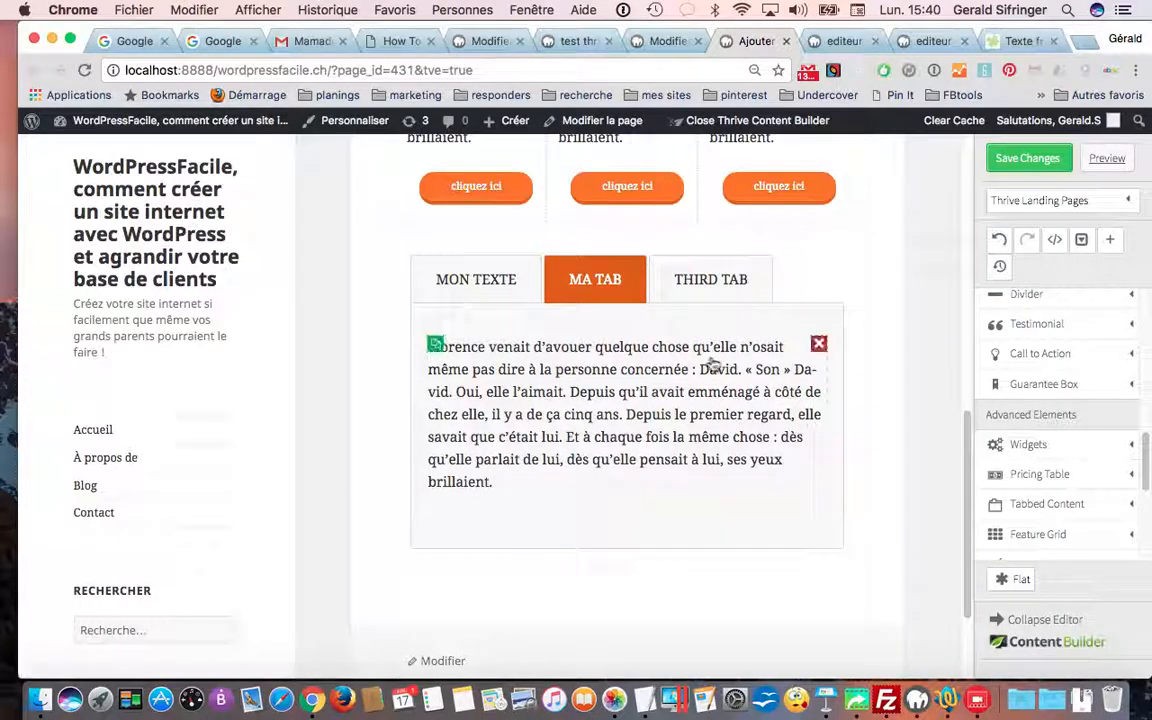
# Replace the "Tab 1" placeholder in the "MON TEXTE" tab with the copied sample paragraph
pyautogui.click(669, 329)
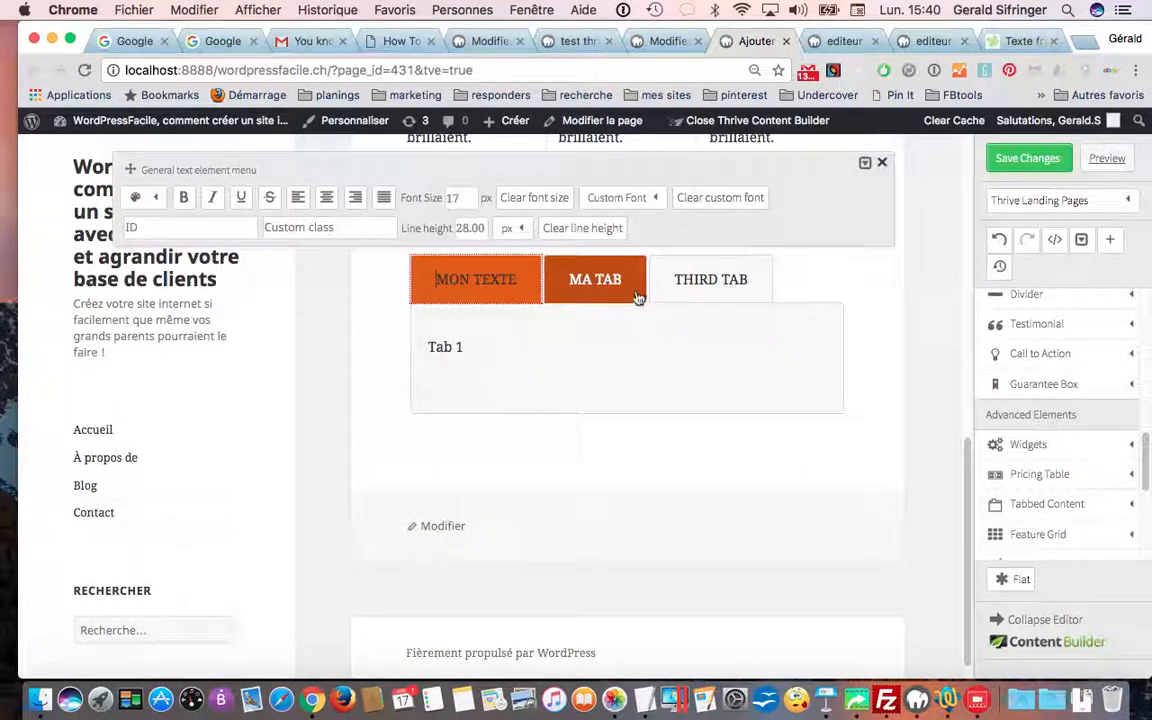
pyautogui.click(527, 351)
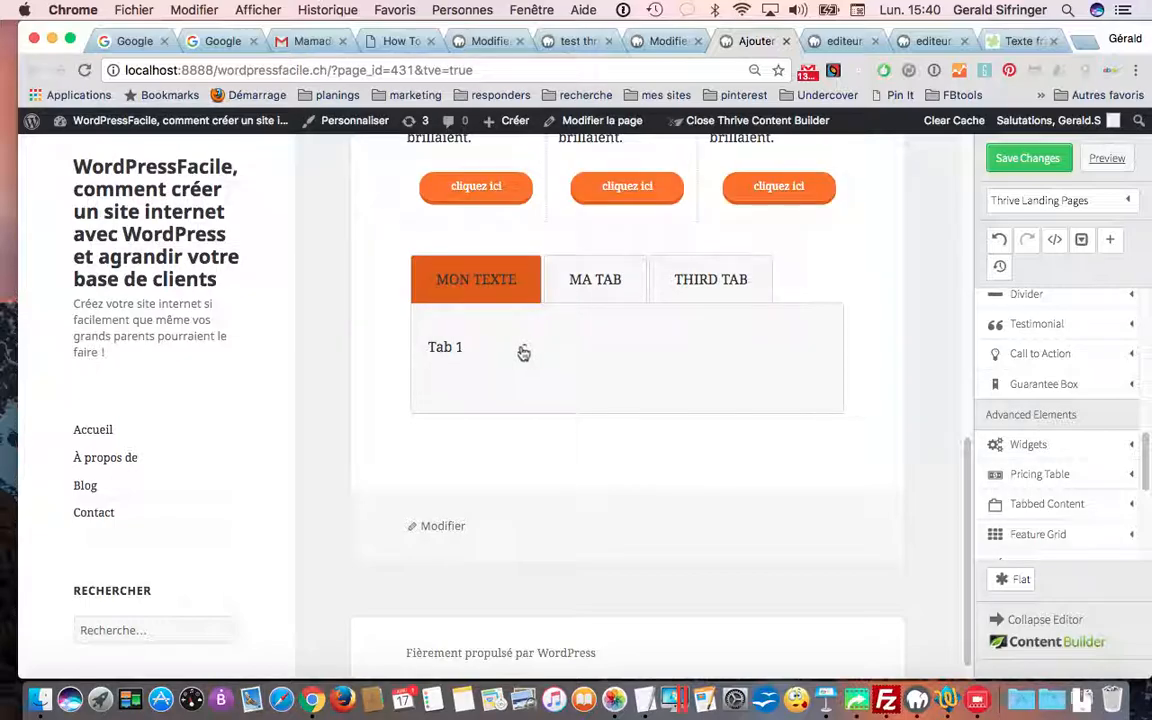
pyautogui.click(455, 349)
pyautogui.moveTo(475, 347); pyautogui.dragTo(424, 345)
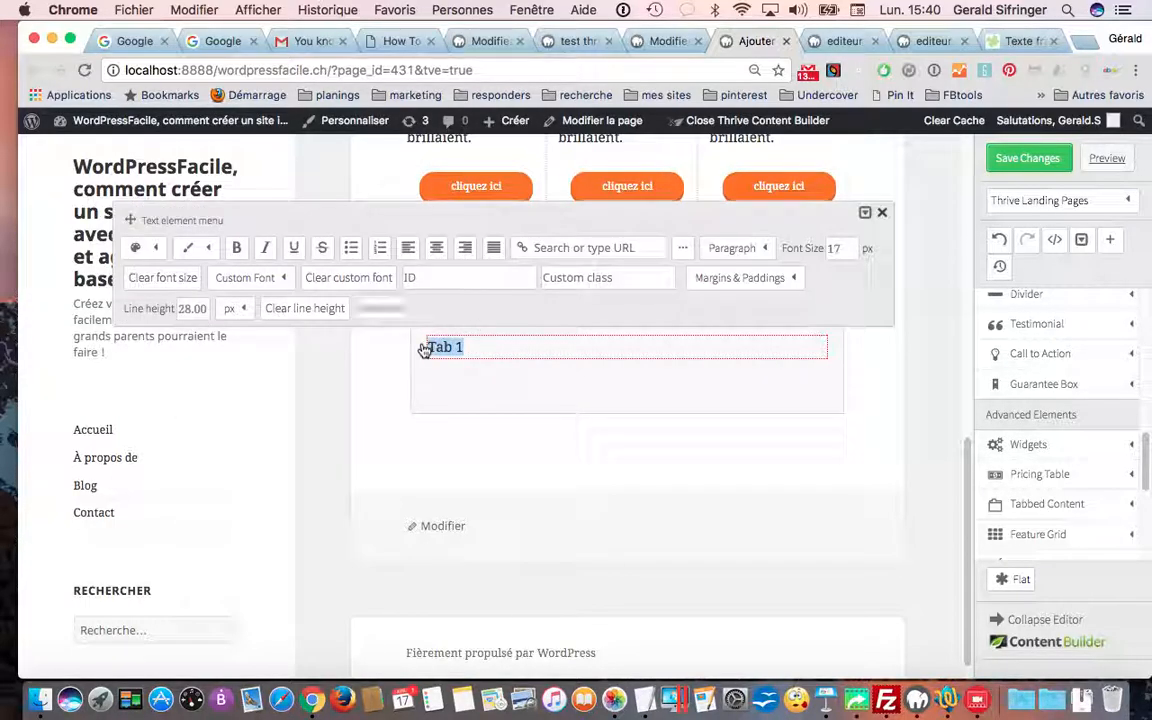
pyautogui.write('Florence venait d’avouer quelque chose qu’elle n’osait même pas dire à la personne concernée : David. « Son » David. Oui, elle l’aimait. Depuis qu’il avait emménagé à côté de chez elle, il y a de ça cinq ans. Depuis le premier regard, elle savait que c’était lui. Et à chaque fois la même chose : dès qu’elle parlait de lui, dès qu’elle pensait à lui, ses yeux brillaient.')
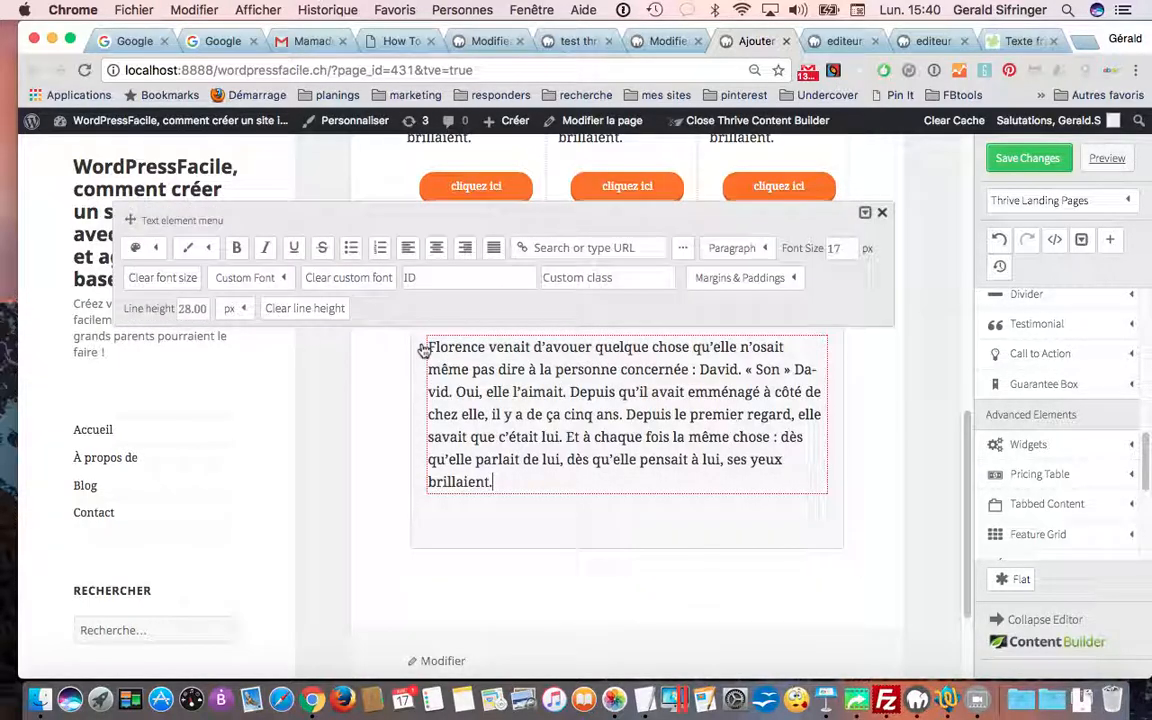
pyautogui.click(857, 416)
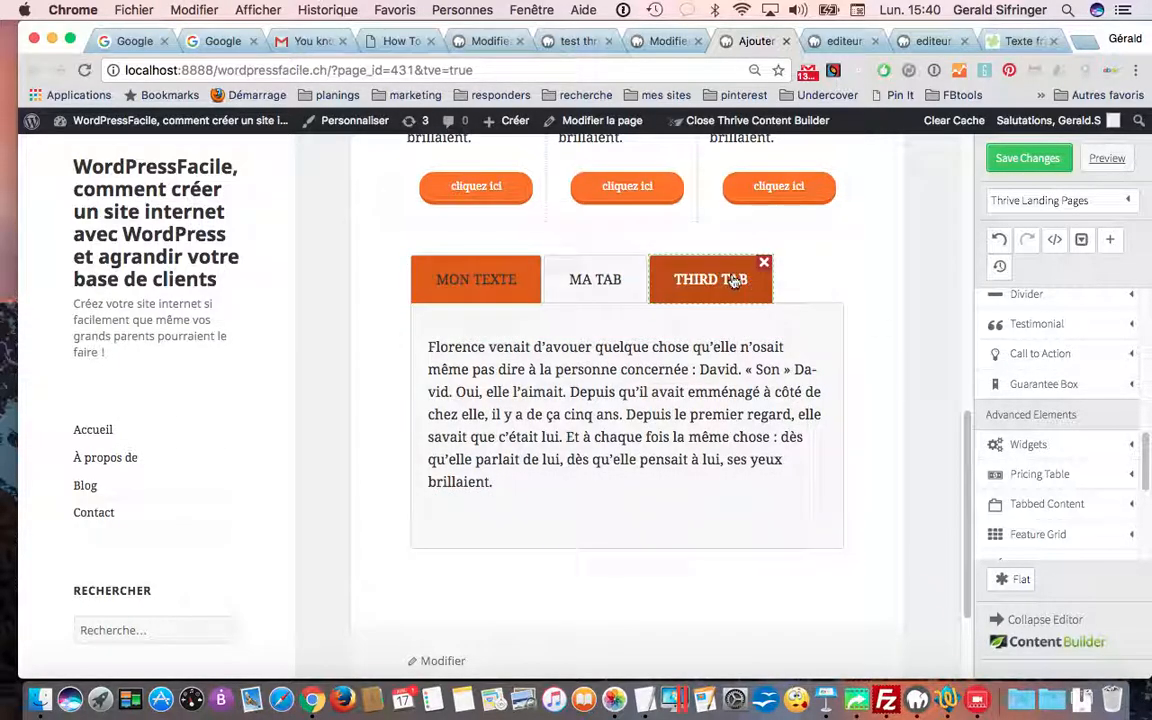
# Add an Image element under the "Tab 3" text in the third tab and insert R03-engagement.png from the media library
pyautogui.click(735, 282)
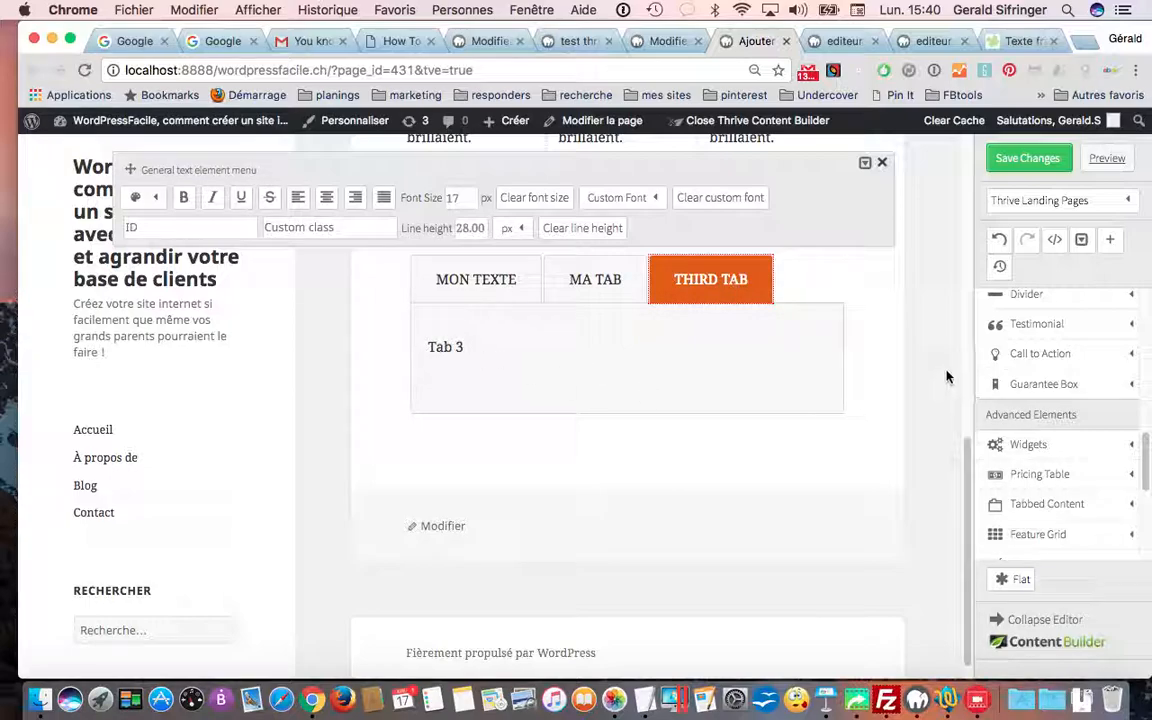
pyautogui.scroll(2, 1029, 384)
pyautogui.scroll(6, 1029, 384)
pyautogui.scroll(5, 1029, 386)
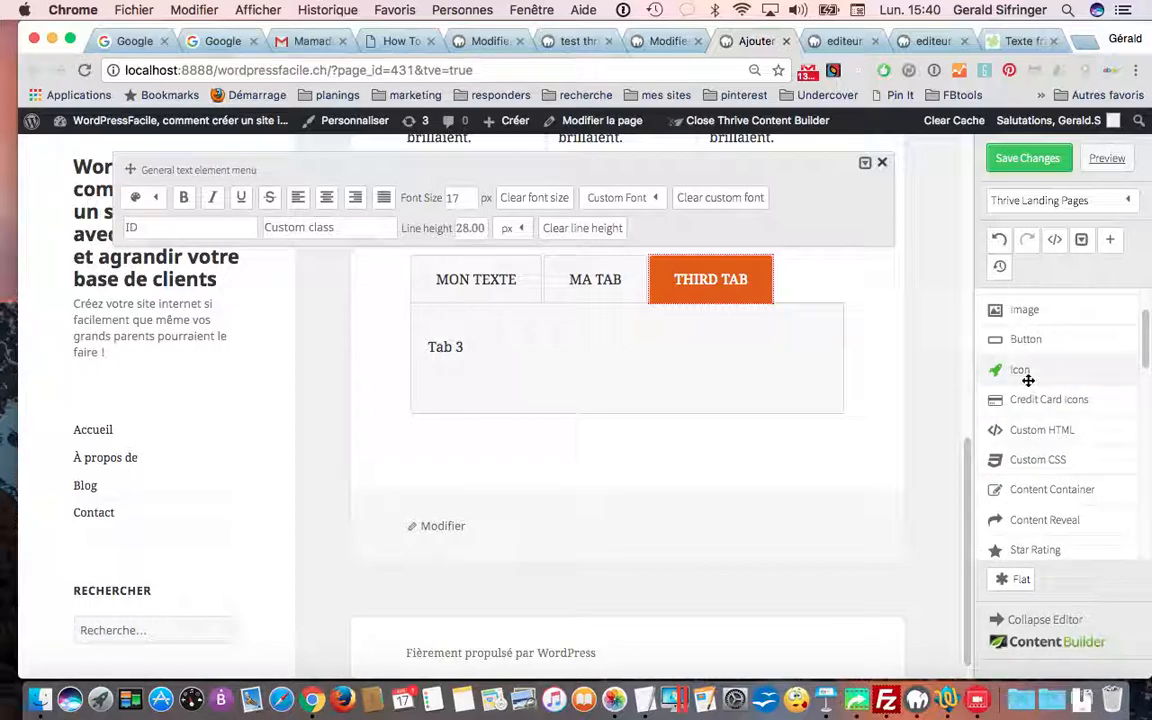
pyautogui.moveTo(951, 342); pyautogui.dragTo(540, 363)
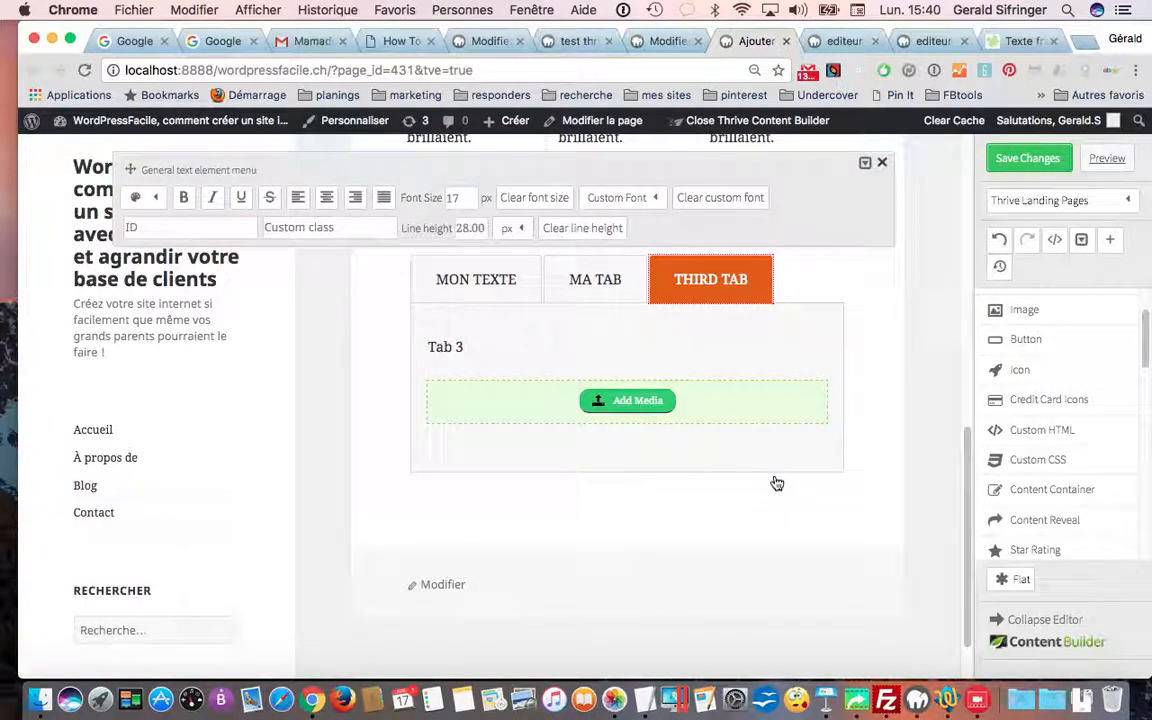
pyautogui.click(628, 401)
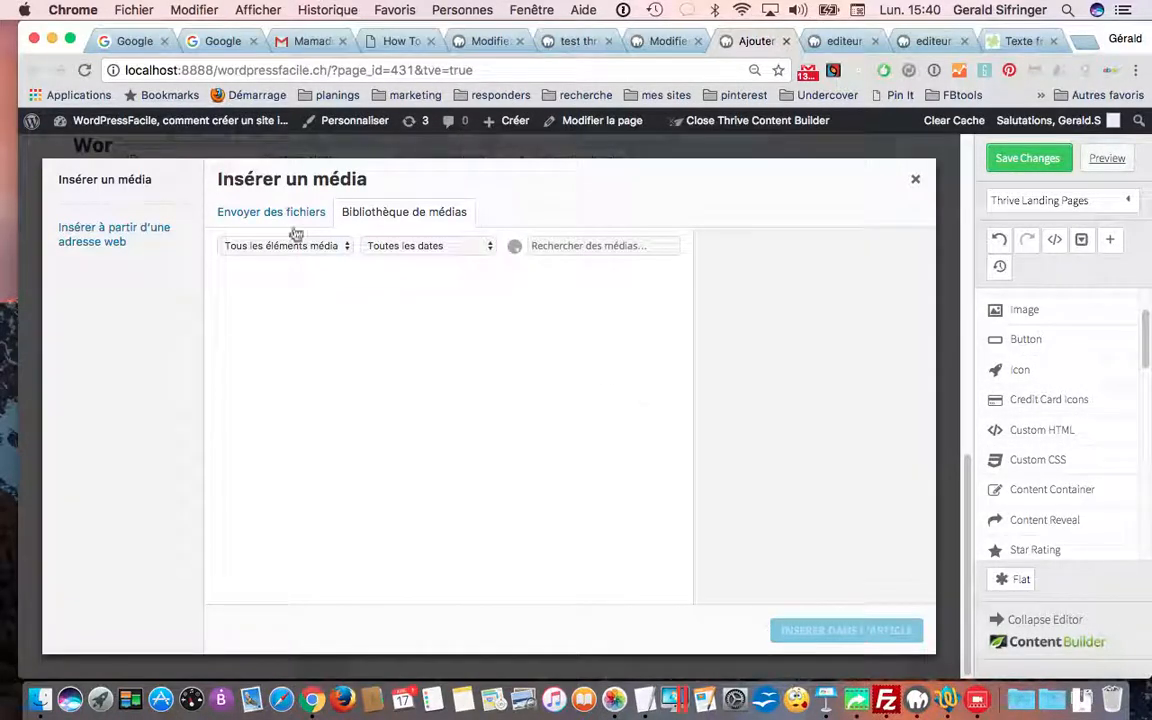
pyautogui.click(258, 313)
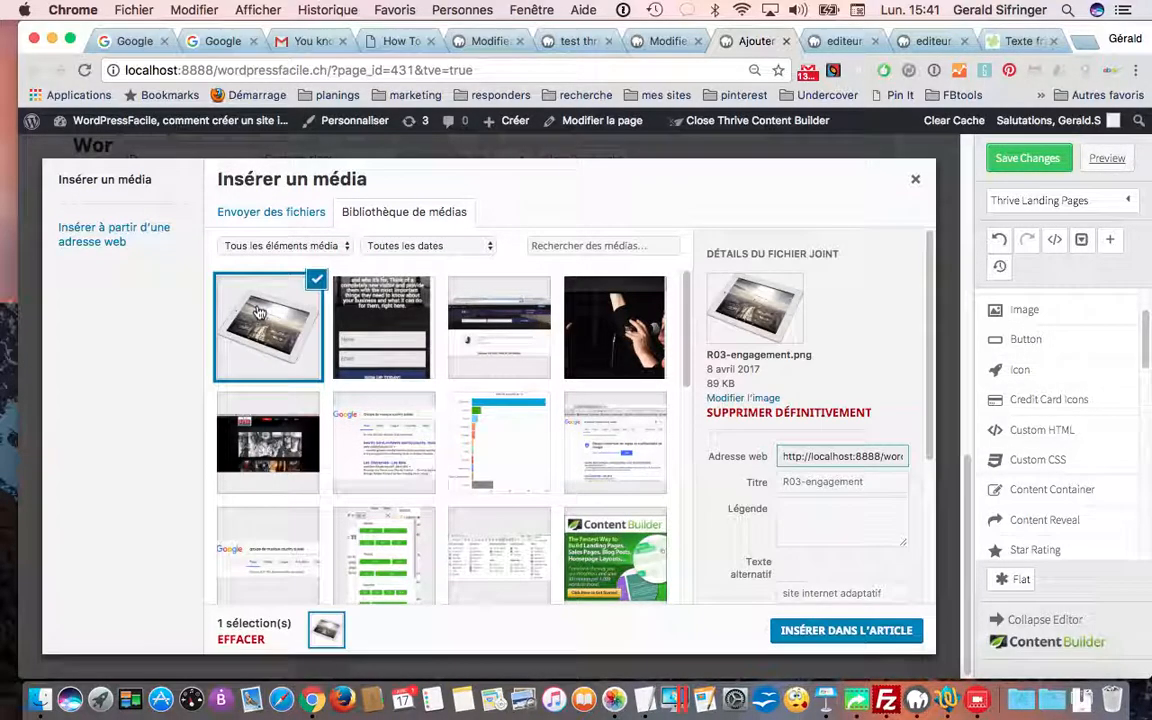
pyautogui.click(818, 631)
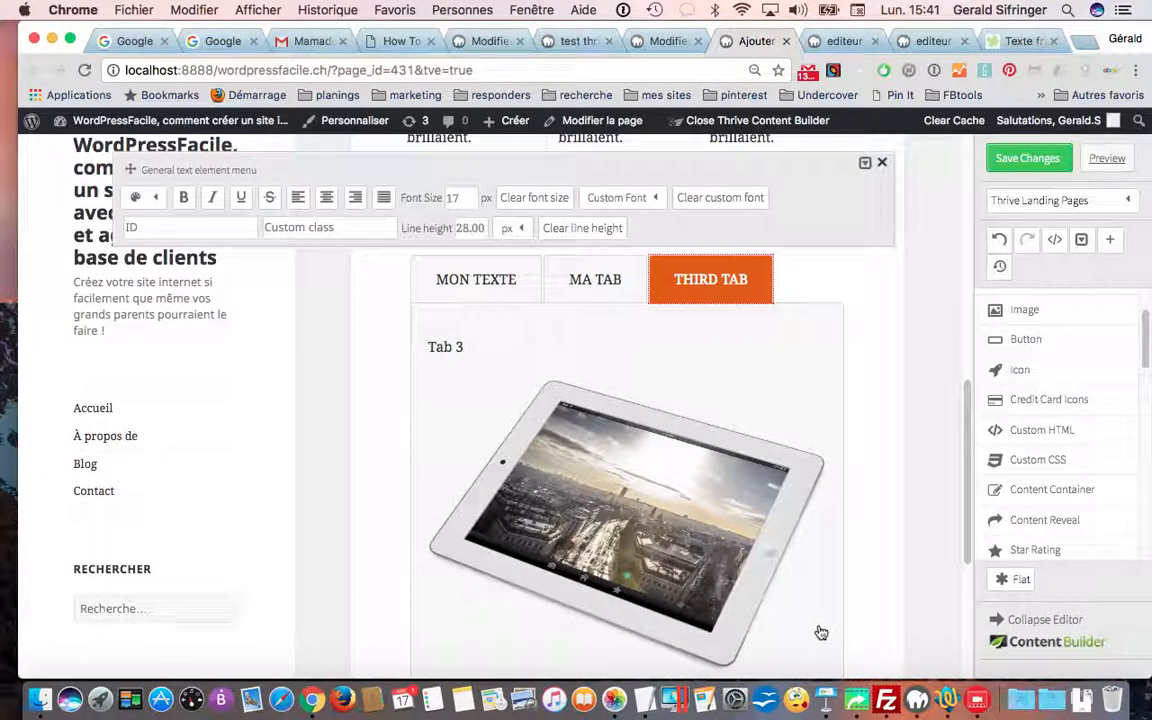
# Delete the "Tab 3" text element above the tablet image in the third tab
pyautogui.click(489, 348)
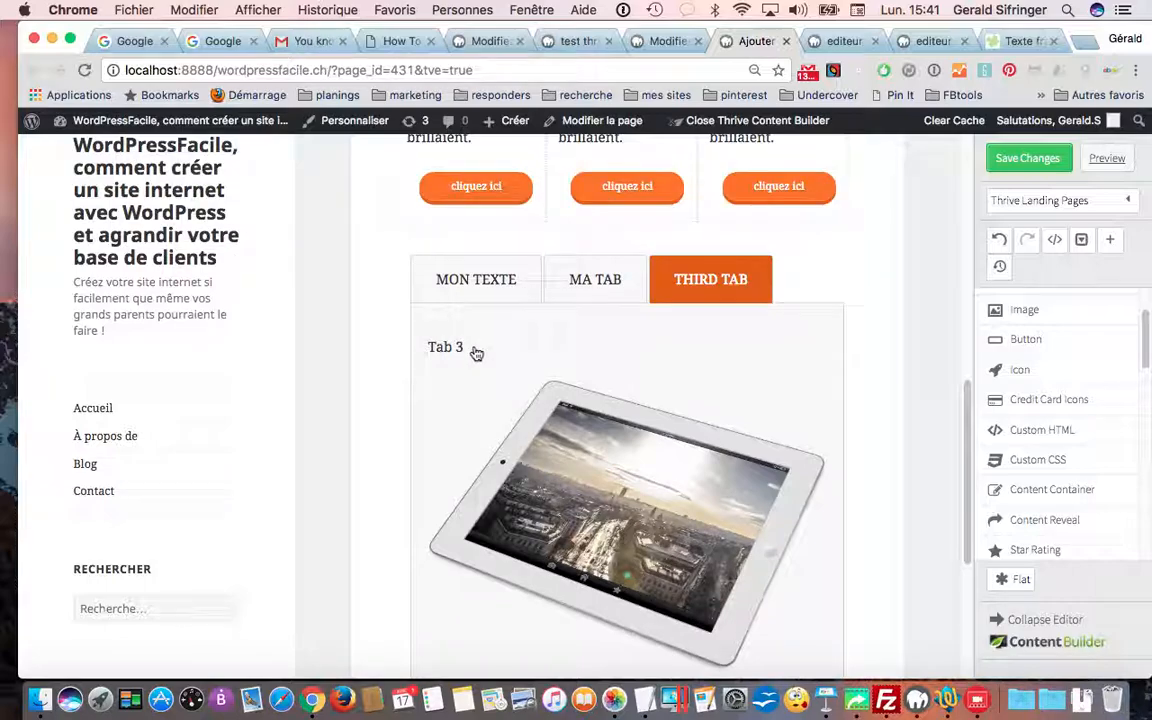
pyautogui.click(452, 349)
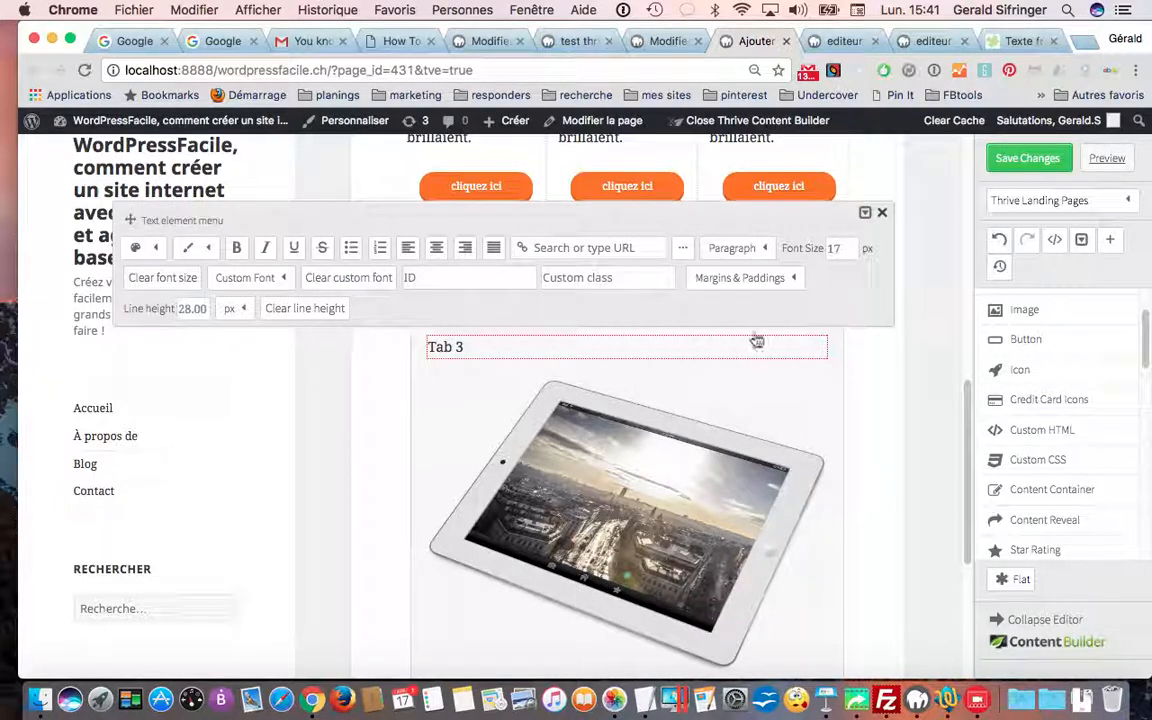
pyautogui.click(908, 388)
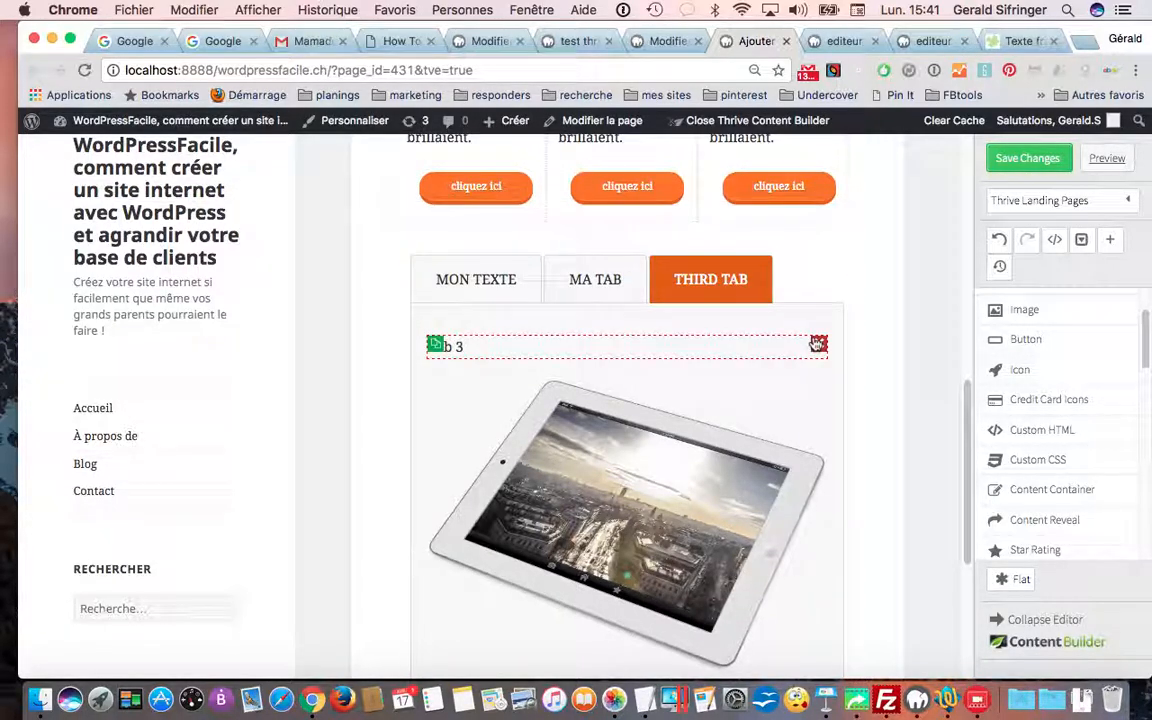
pyautogui.click(818, 344)
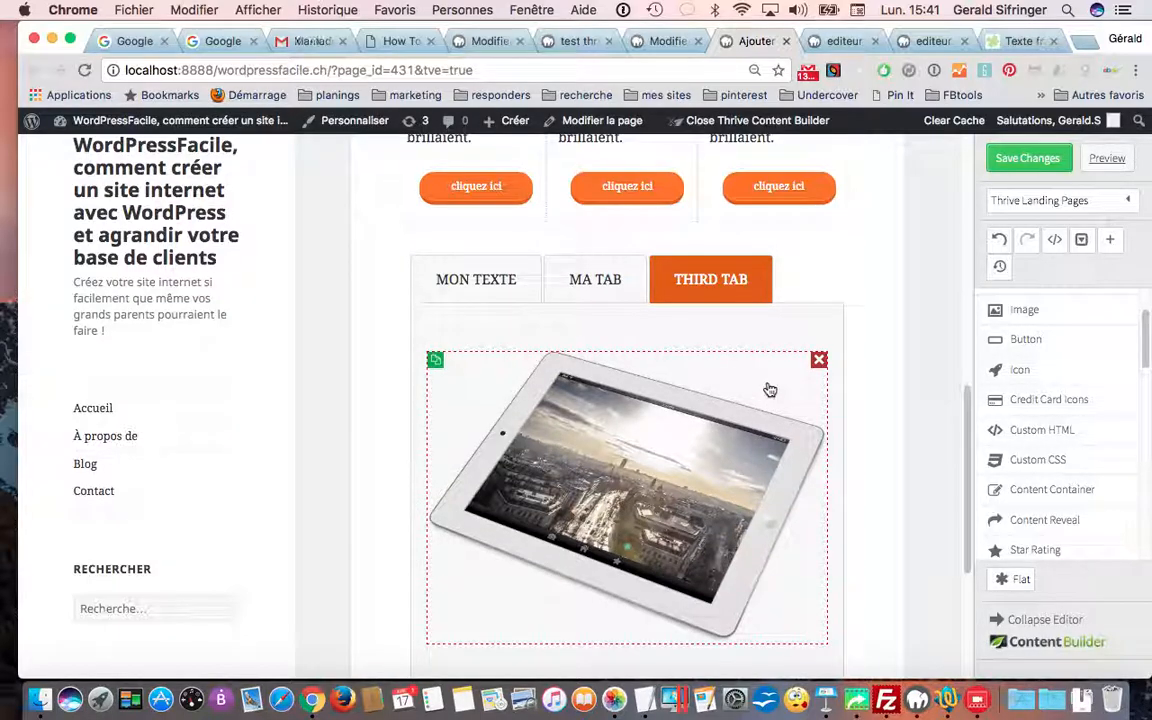
pyautogui.scroll(5, 861, 352)
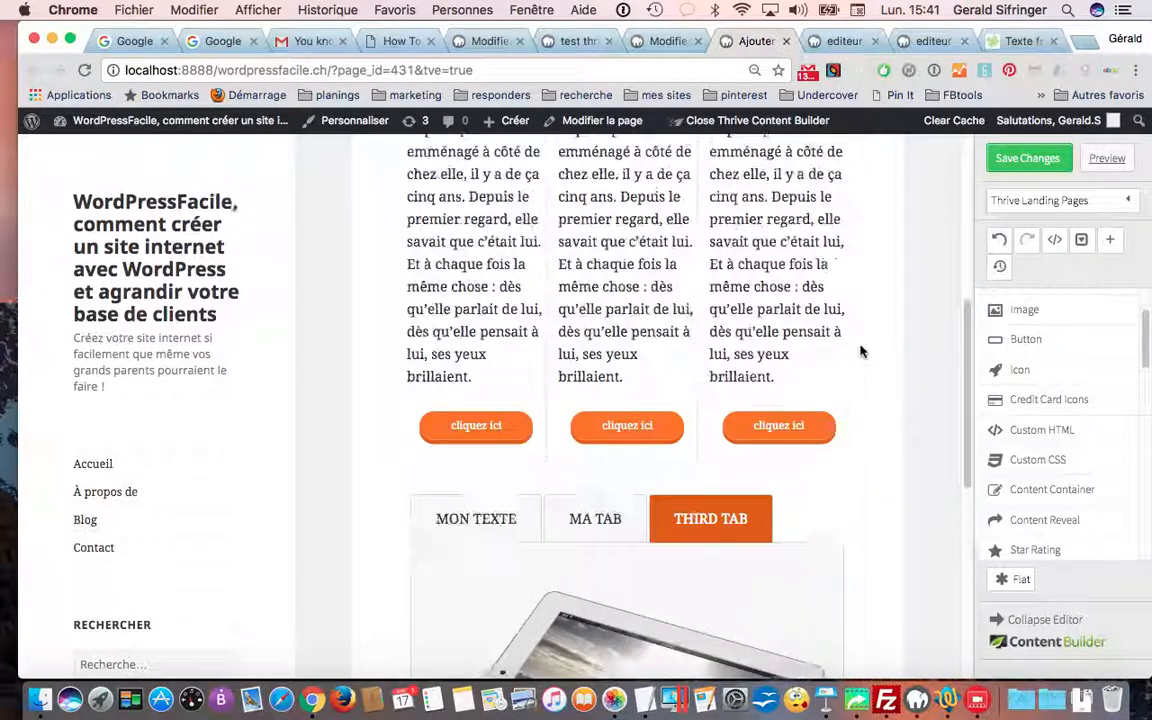
pyautogui.scroll(1, 861, 300)
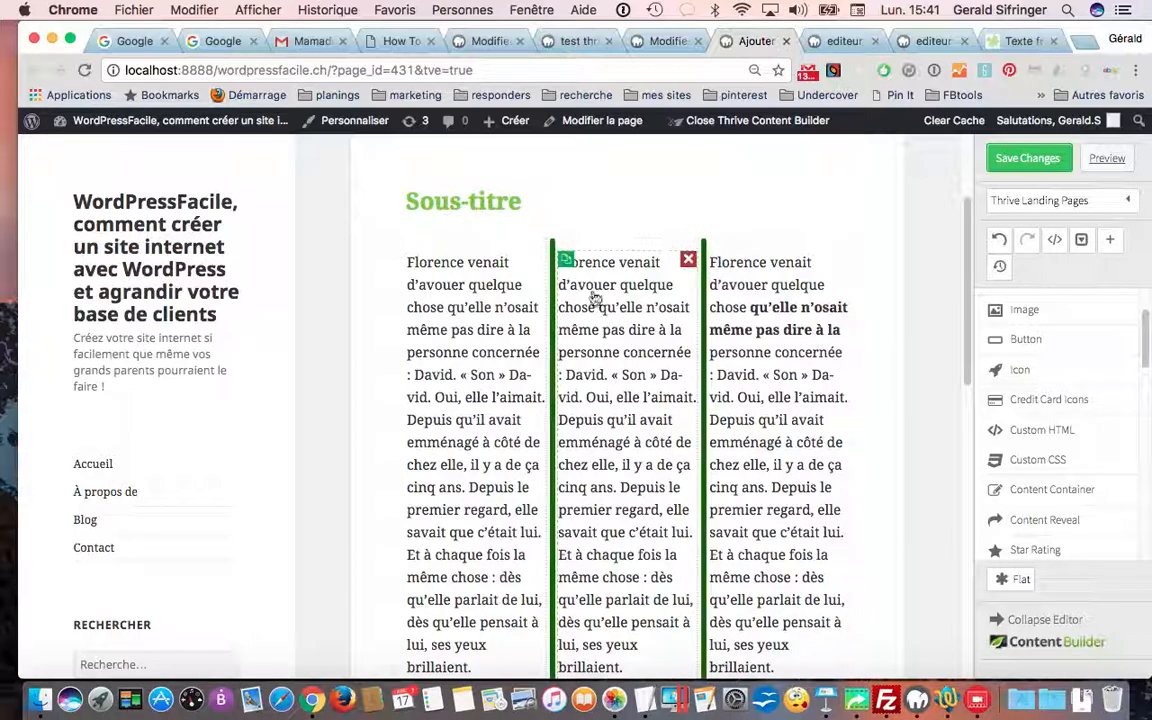
pyautogui.scroll(-5, 771, 305)
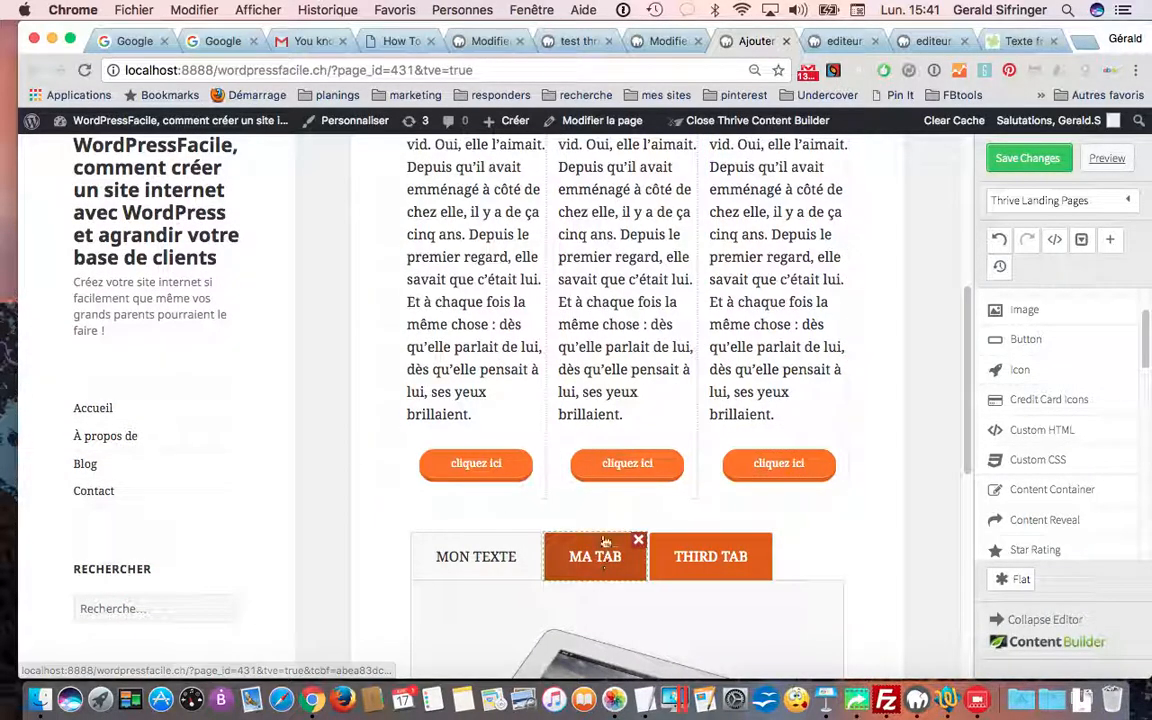
# Save the changes to the "Ajouter" page after checking the third tab's tablet image
pyautogui.scroll(-3, 840, 520)
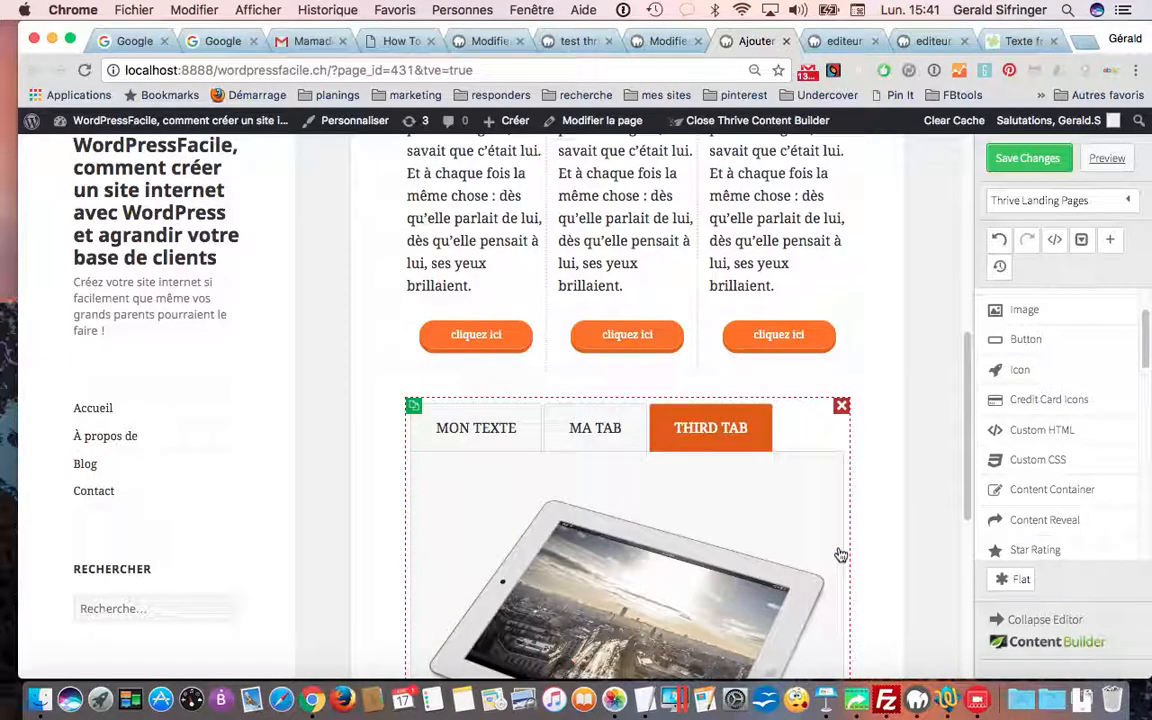
pyautogui.scroll(-5, 842, 553)
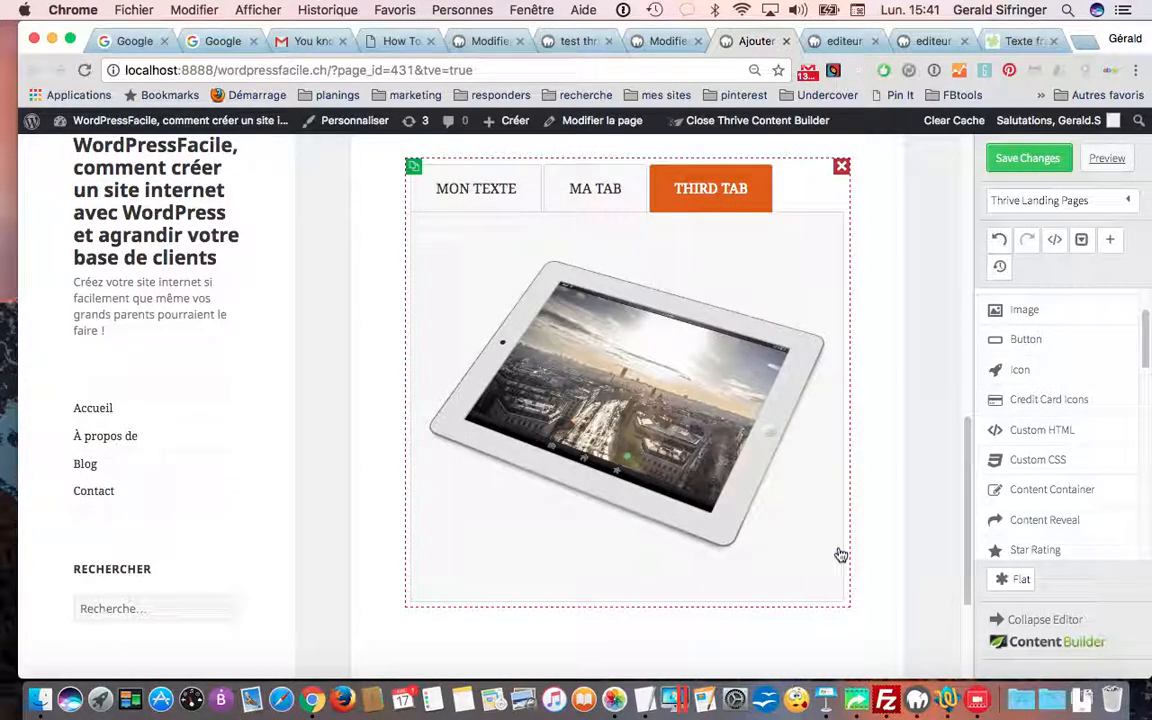
pyautogui.scroll(4, 840, 555)
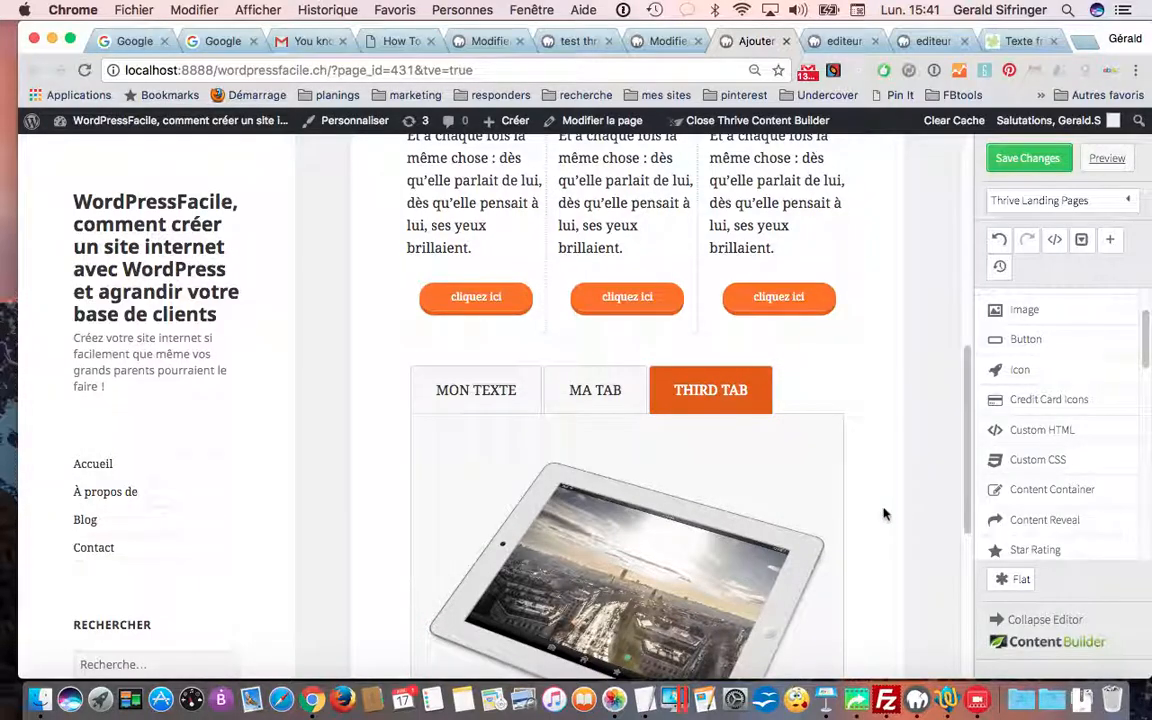
pyautogui.scroll(-5, 883, 514)
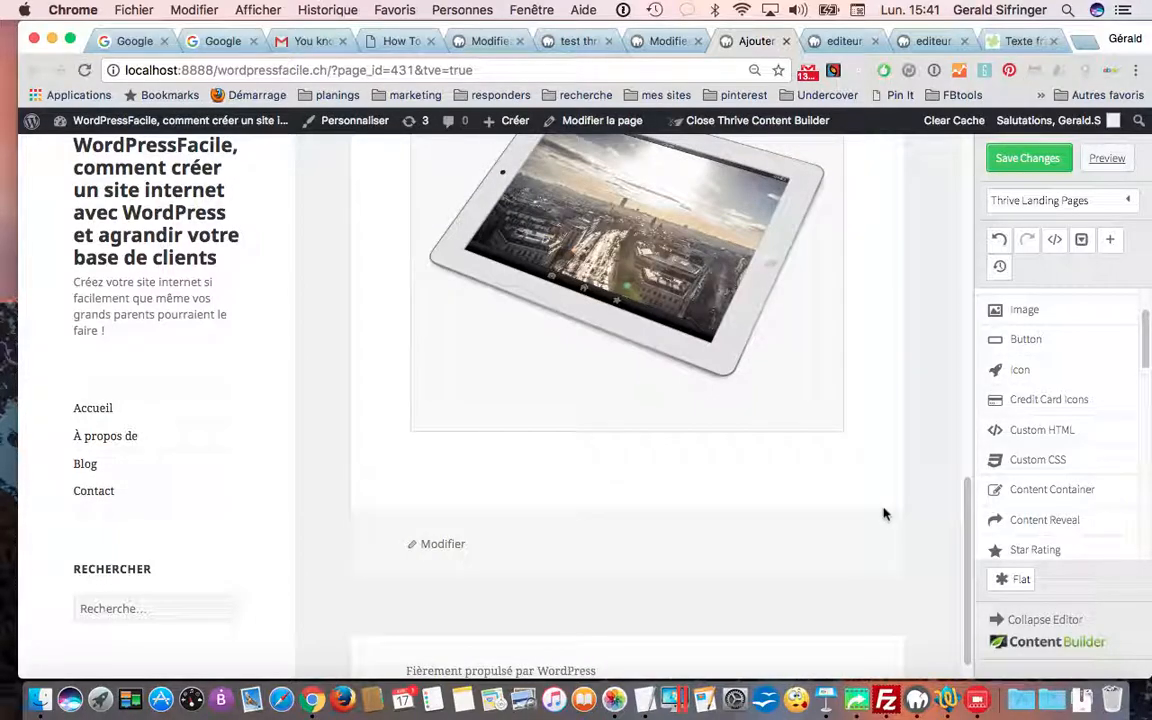
pyautogui.scroll(3, 883, 514)
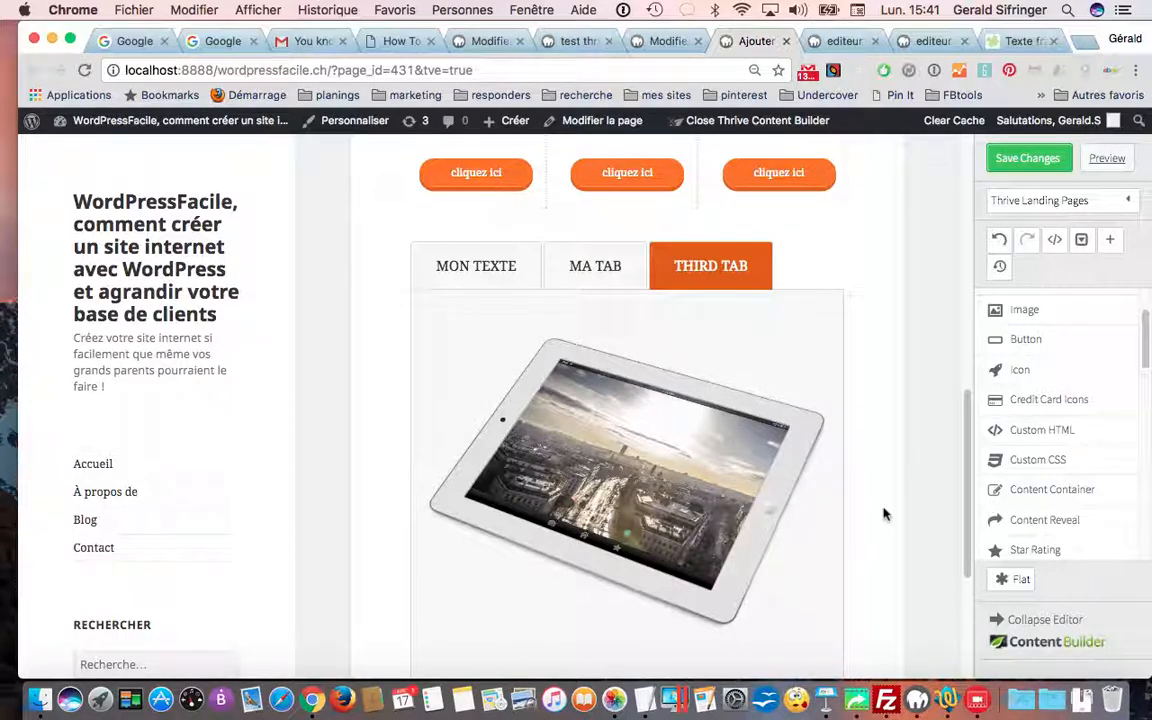
pyautogui.click(1024, 160)
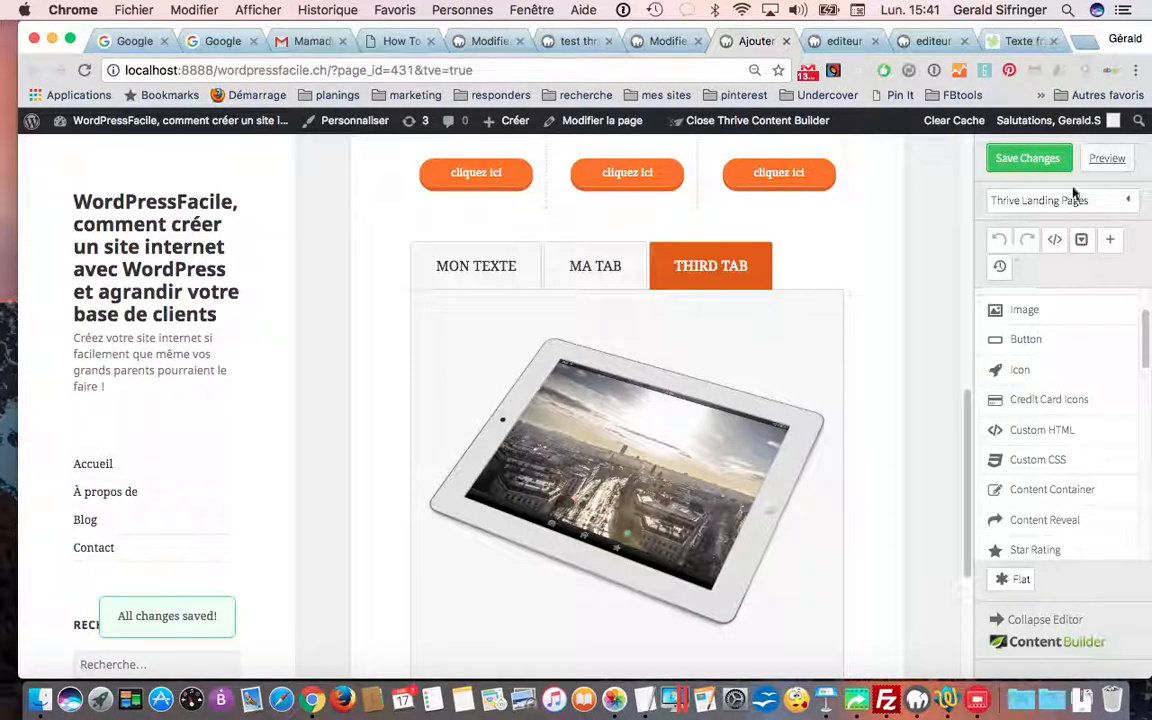
# Collapse the editor sidebar to view the page at a wider layout, and expand the sidebar again
pyautogui.scroll(5, 851, 304)
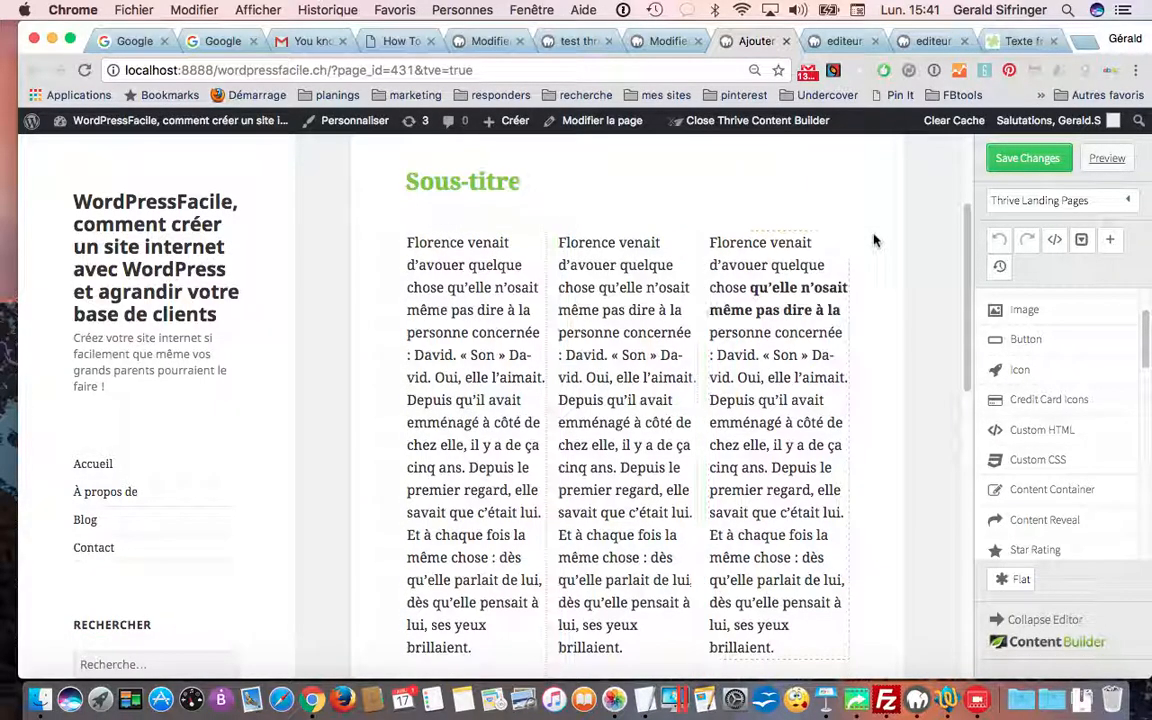
pyautogui.scroll(-3, 935, 543)
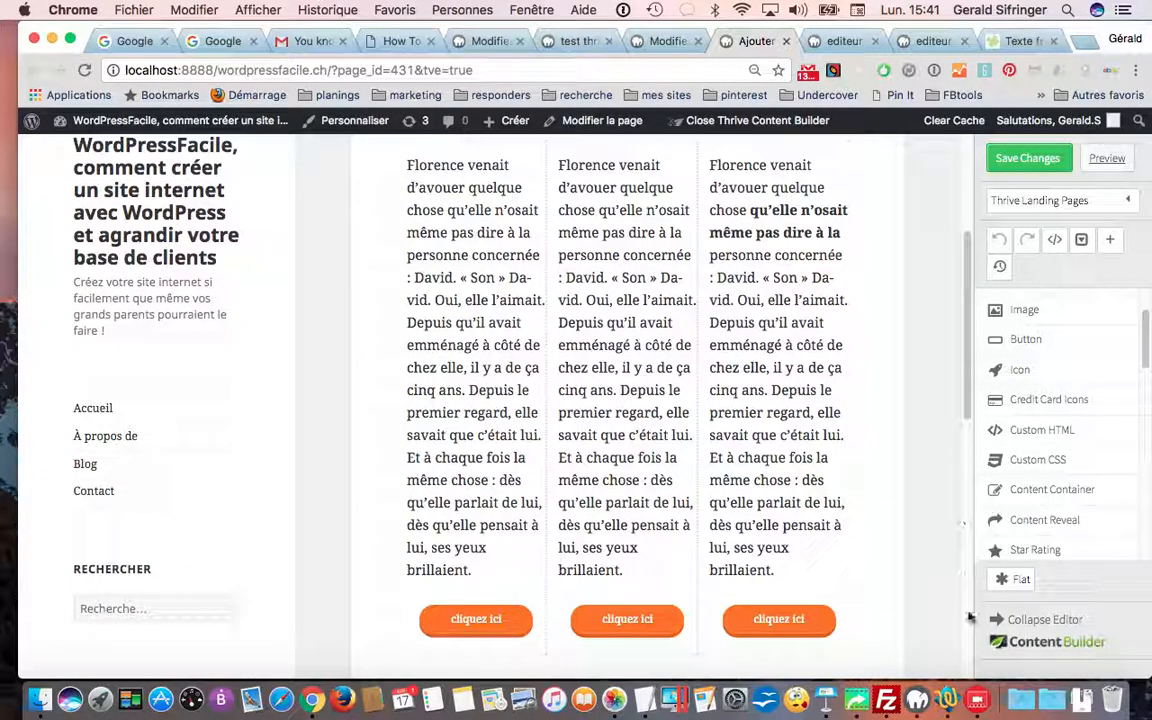
pyautogui.click(999, 624)
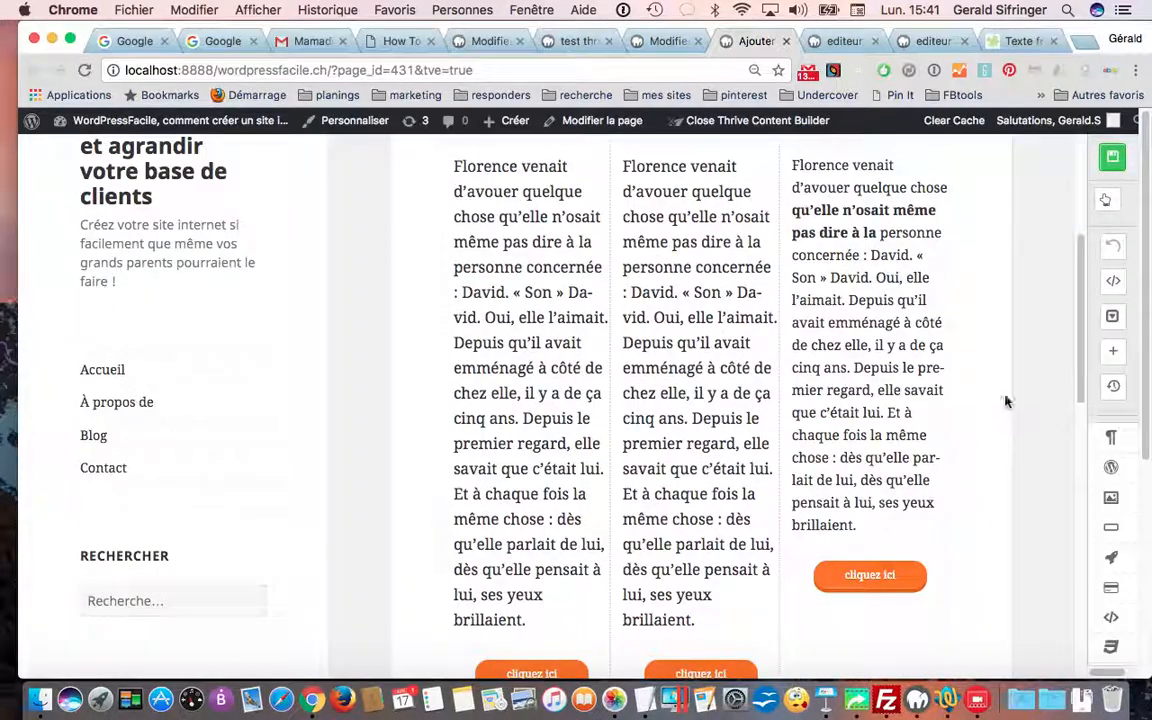
pyautogui.scroll(5, 903, 453)
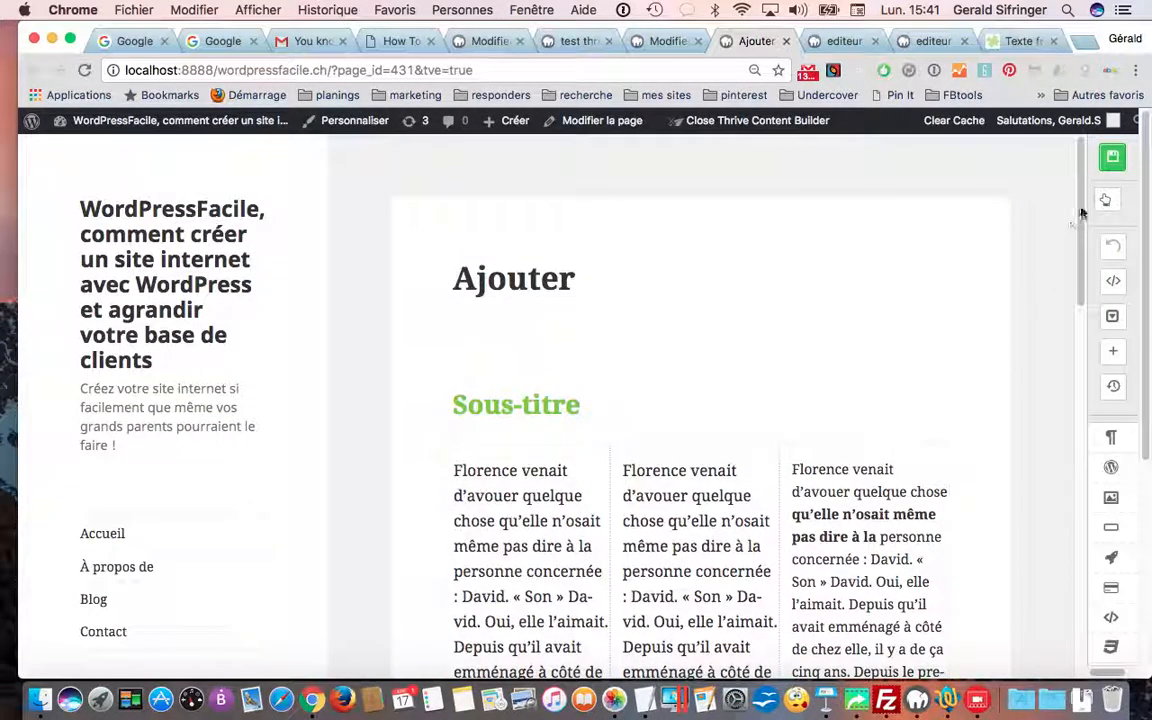
pyautogui.scroll(-5, 1108, 632)
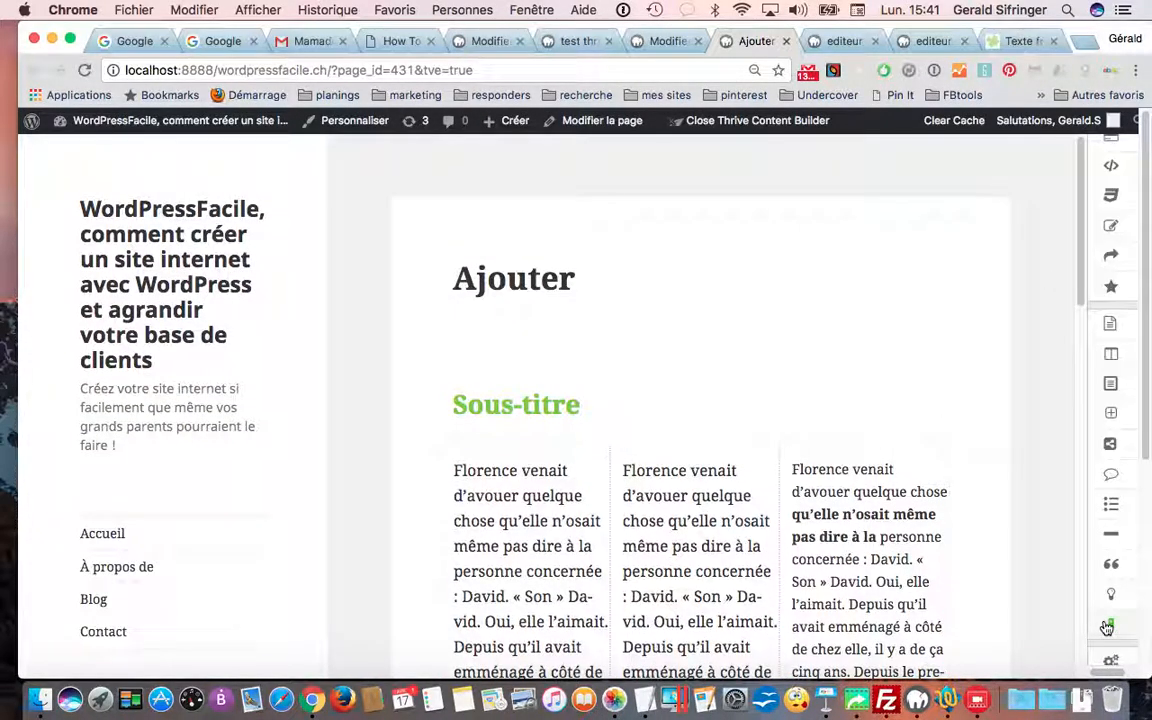
pyautogui.scroll(-10, 1138, 563)
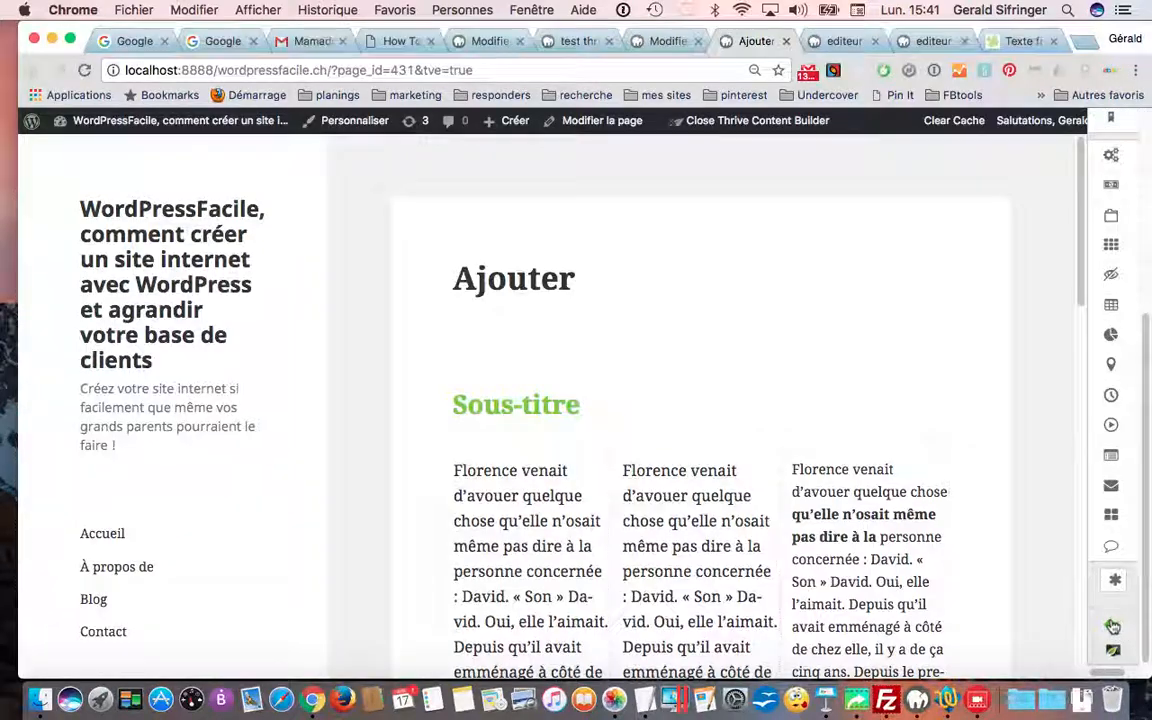
pyautogui.click(1114, 627)
# Preview the "Ajouter" page and examine its subtitle, three text columns, "cliquez ici" buttons and horizontal tabs
pyautogui.click(1108, 159)
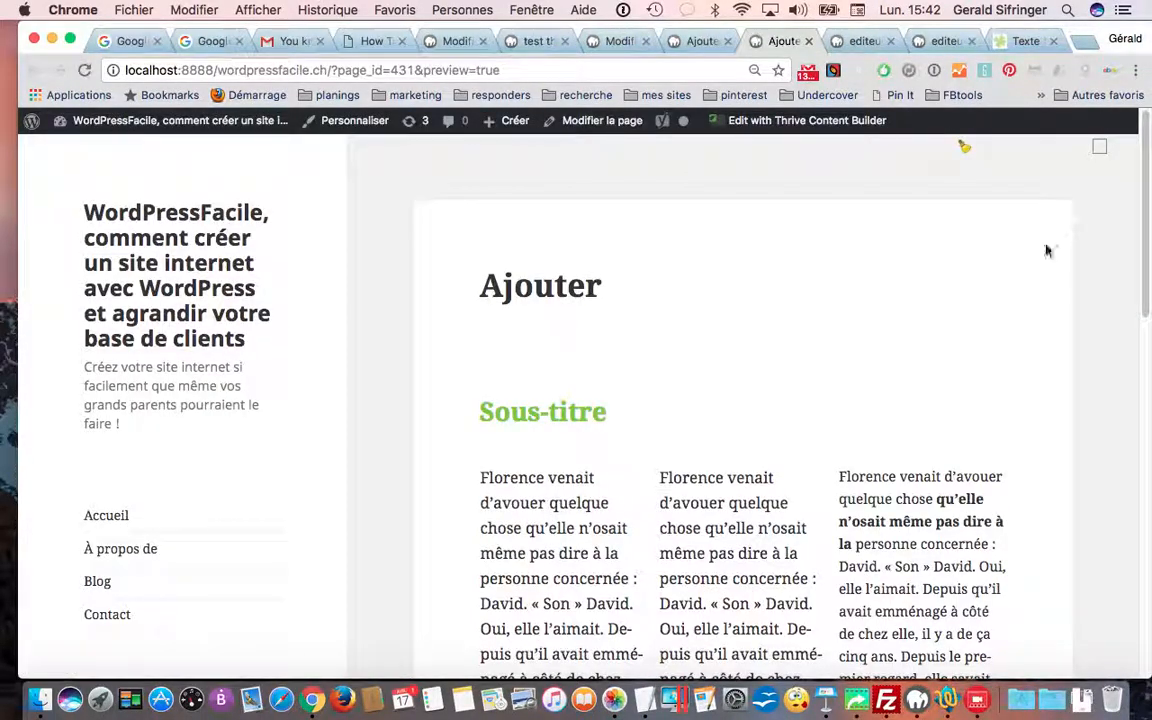
pyautogui.scroll(-10, 1000, 280)
pyautogui.scroll(-5, 1003, 288)
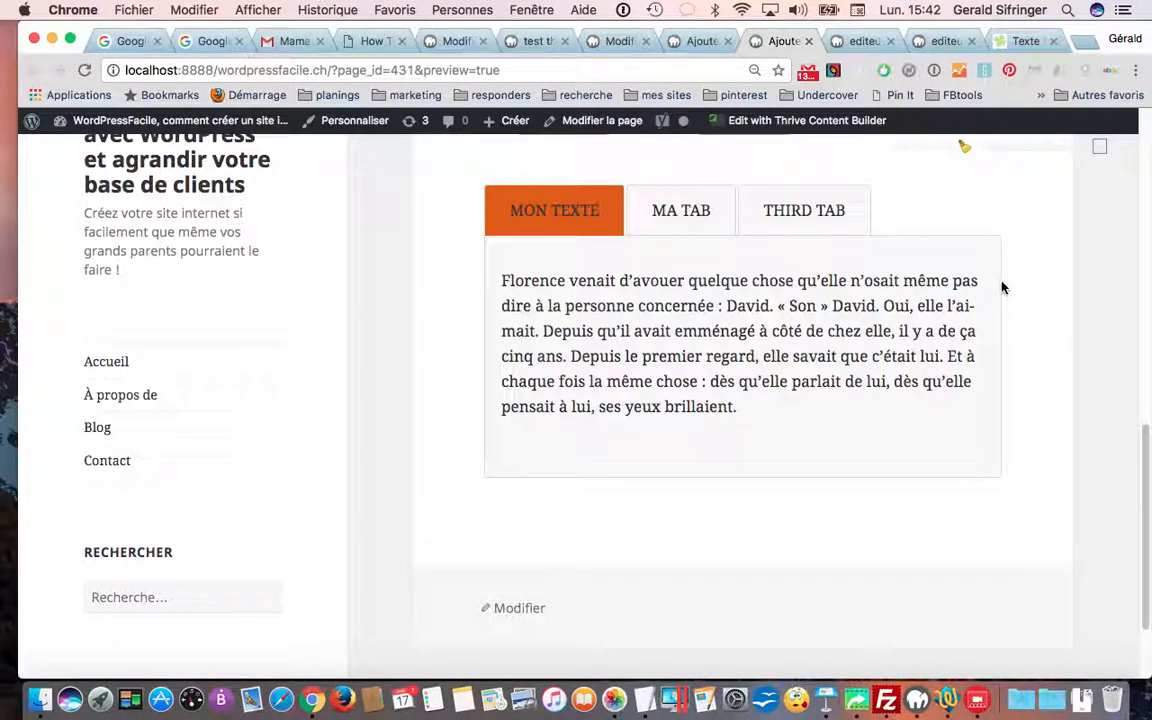
pyautogui.scroll(10, 1003, 288)
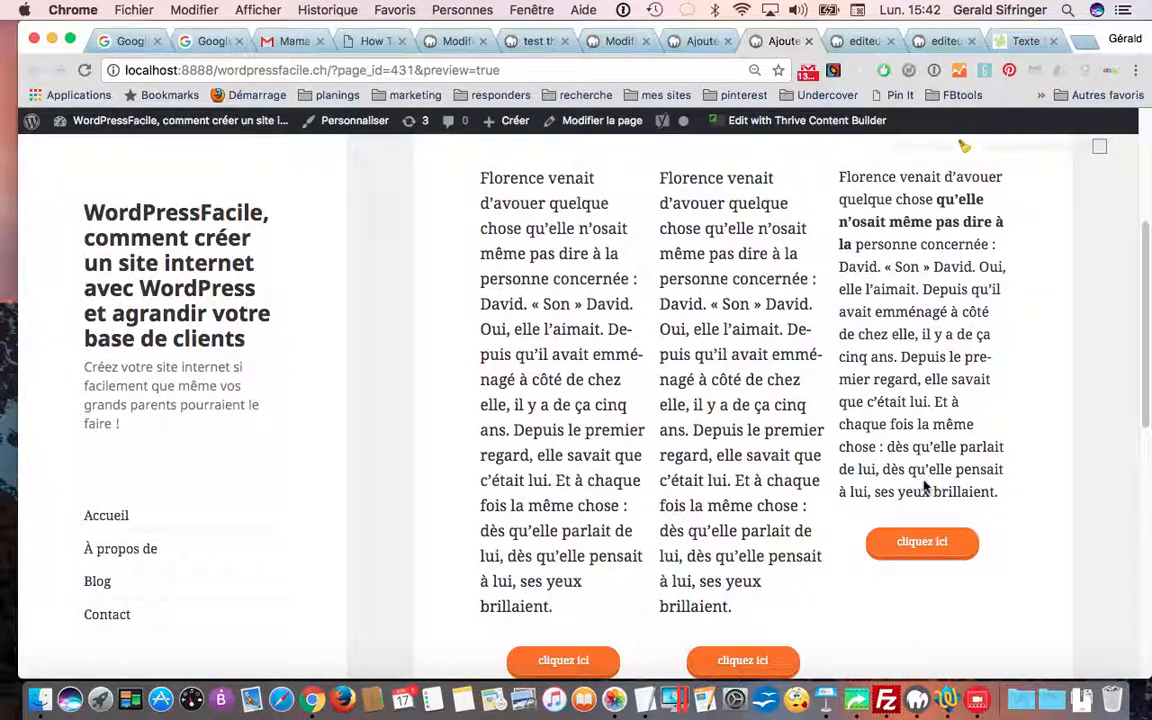
pyautogui.scroll(-5, 924, 487)
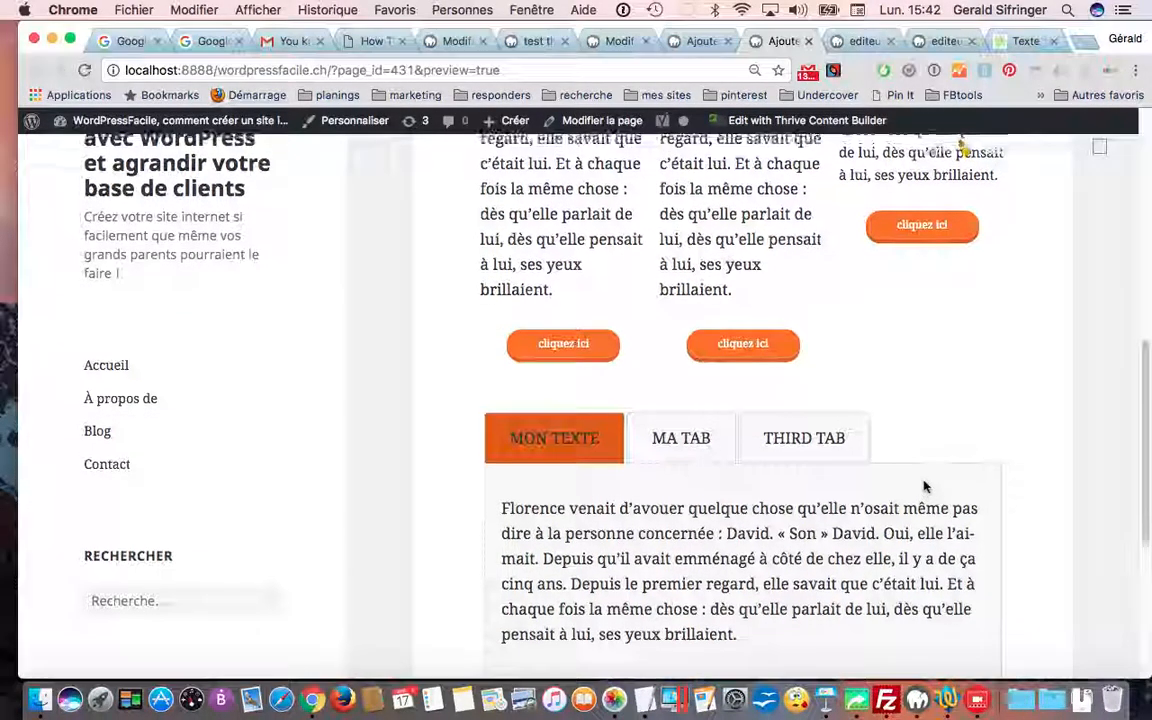
pyautogui.scroll(-4, 918, 386)
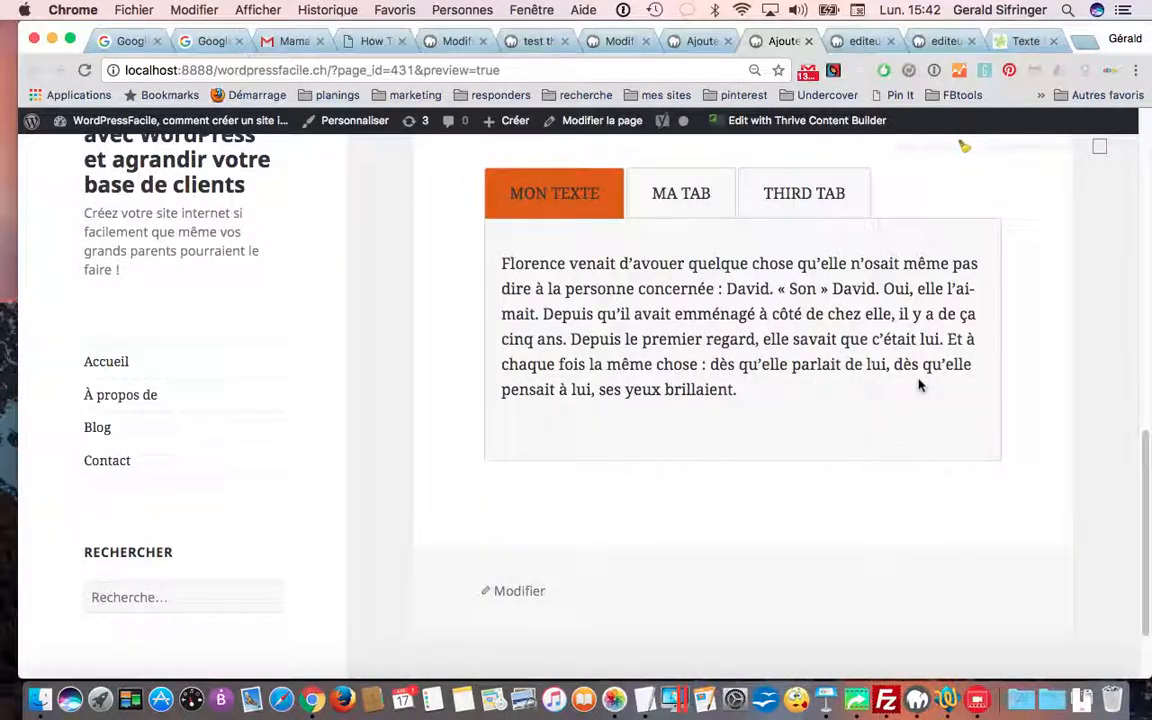
pyautogui.scroll(10, 920, 386)
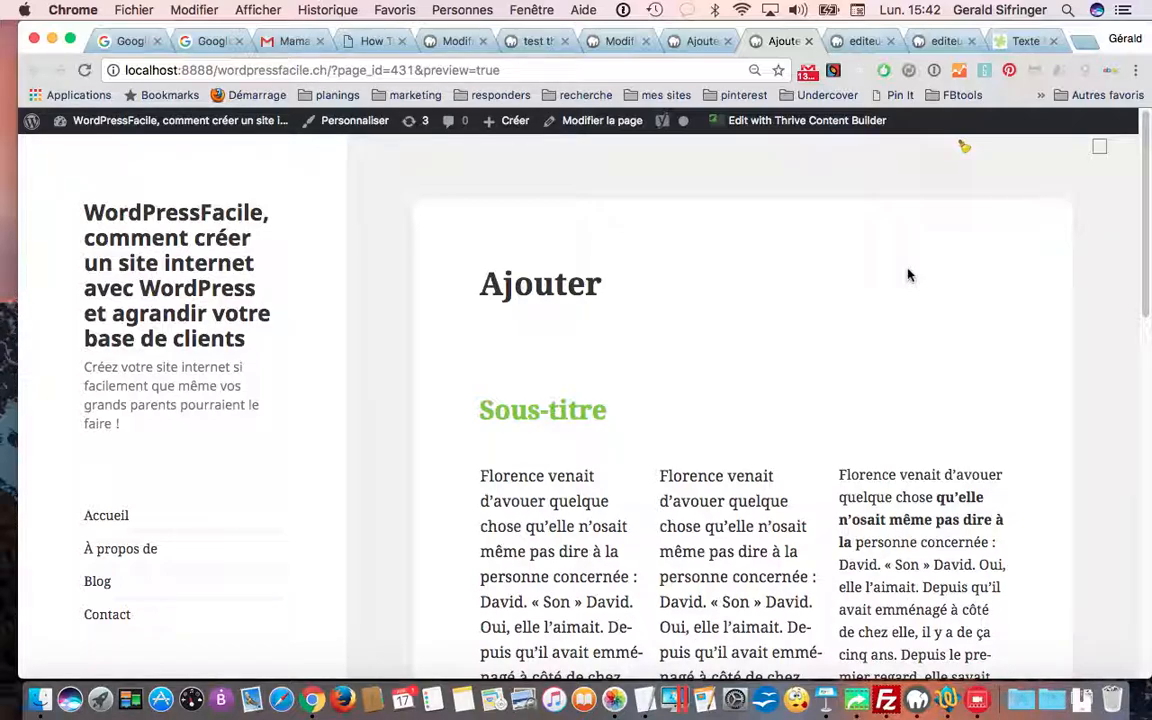
pyautogui.scroll(-3, 897, 293)
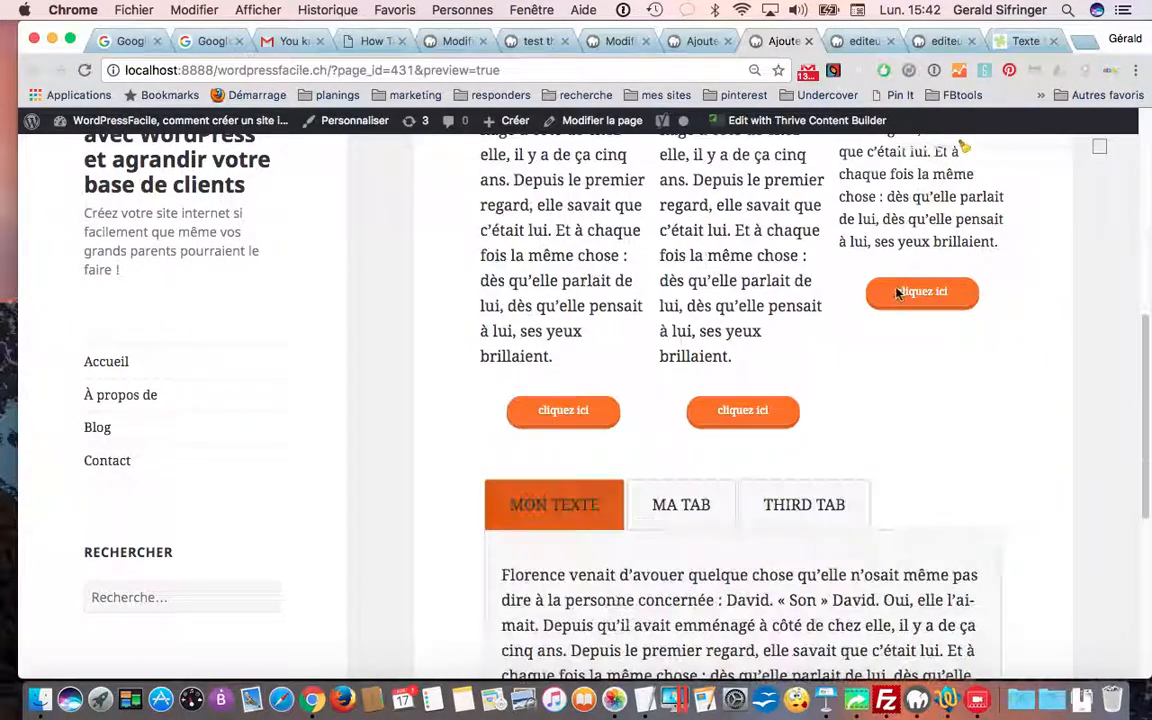
pyautogui.scroll(-3, 897, 293)
pyautogui.scroll(2, 897, 294)
pyautogui.scroll(8, 897, 293)
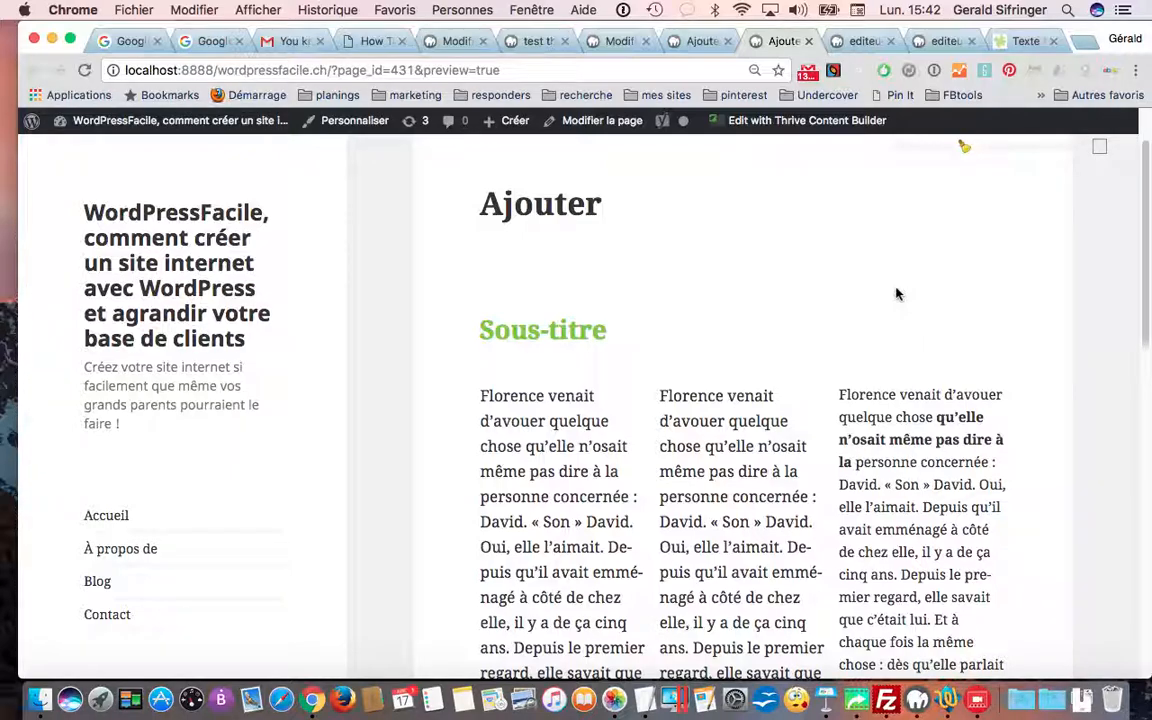
pyautogui.scroll(-3, 897, 293)
pyautogui.scroll(4, 897, 293)
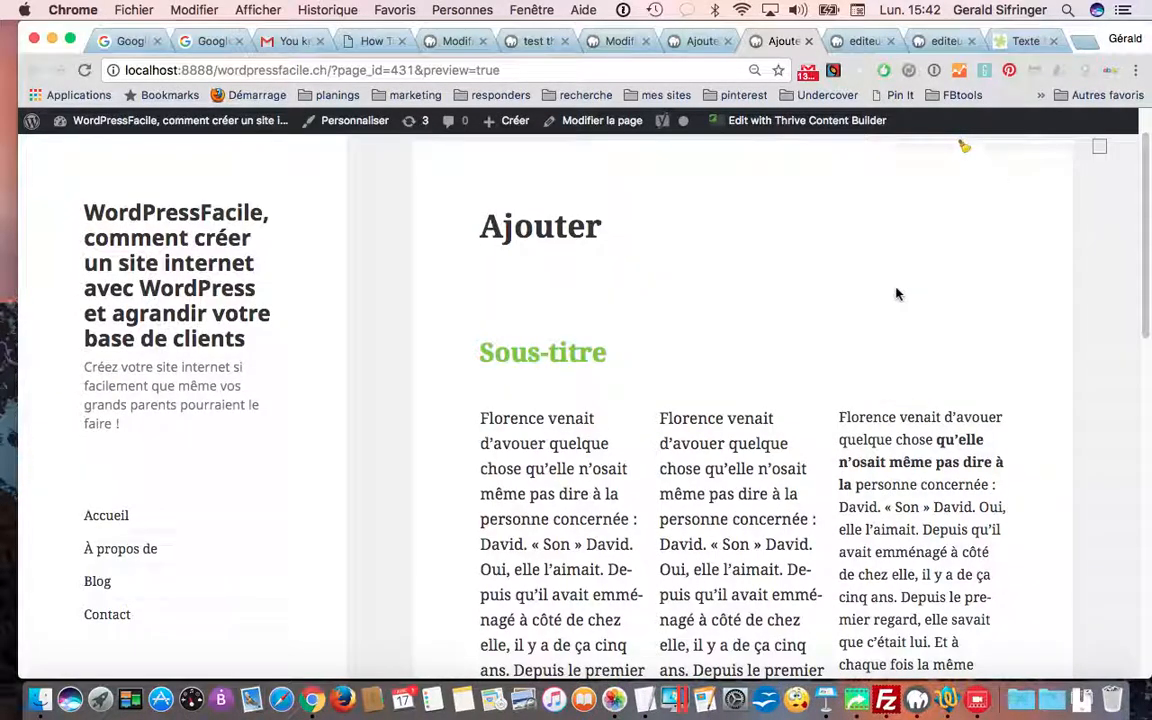
pyautogui.scroll(-3, 897, 293)
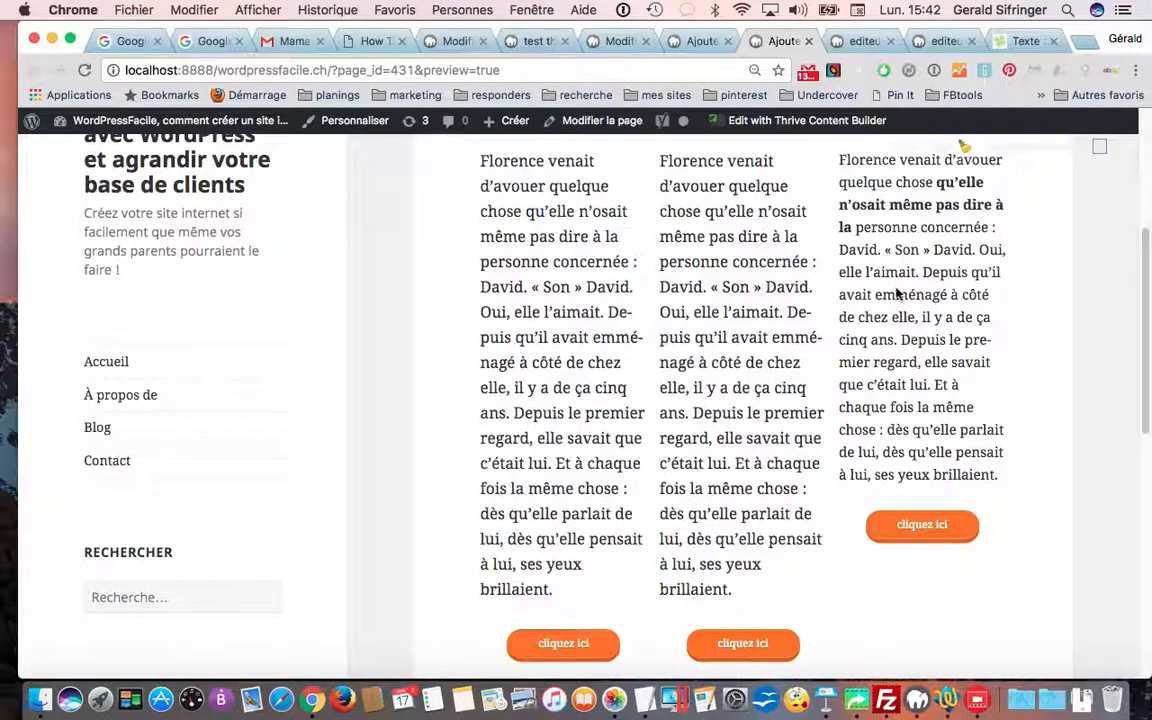